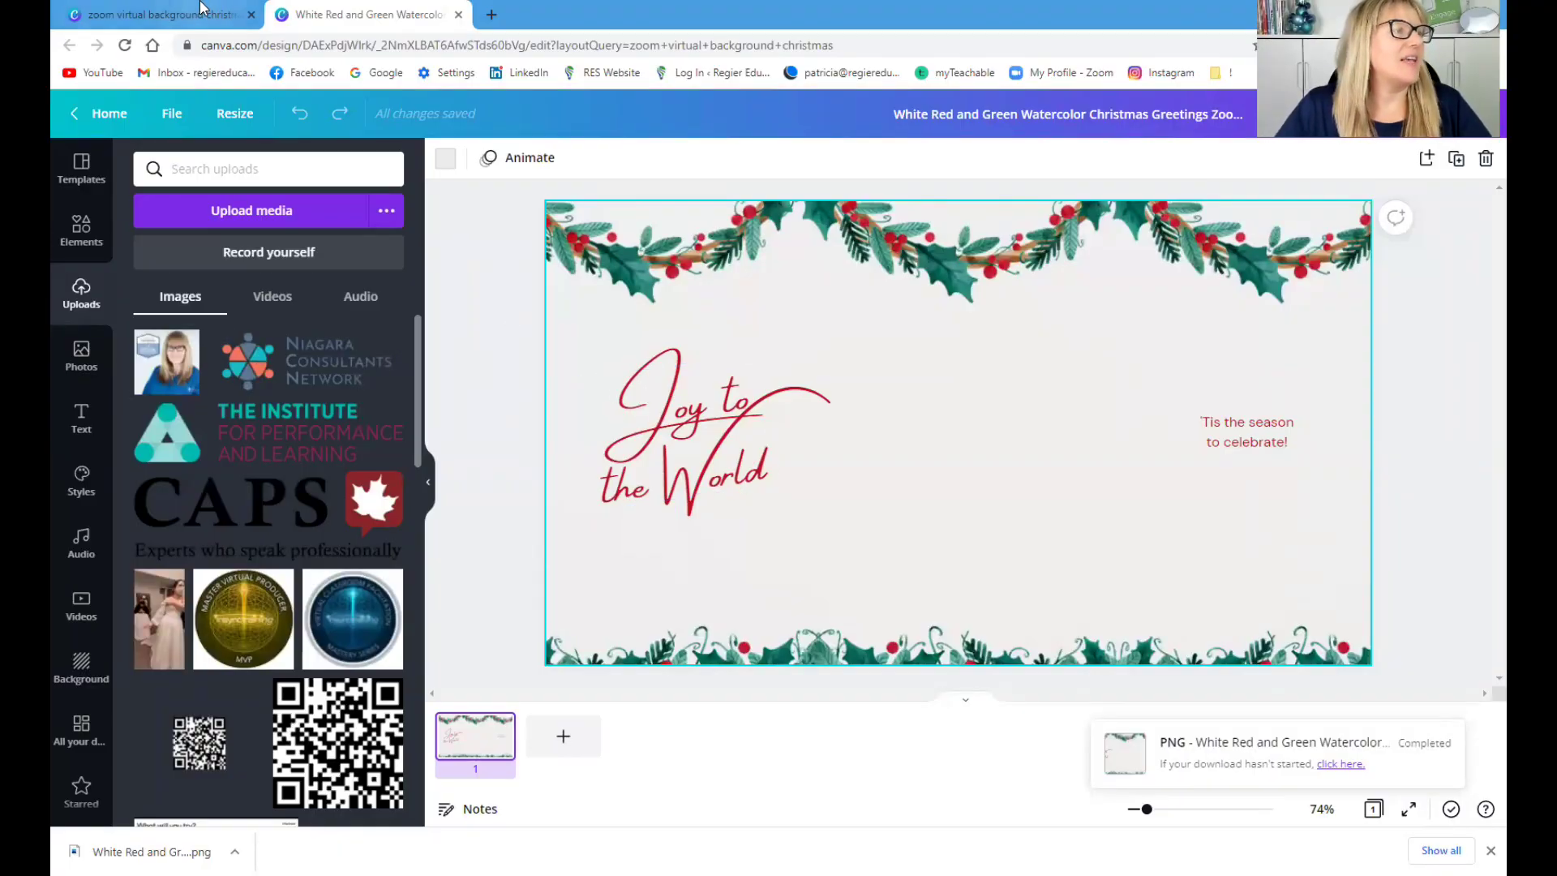
Return to the 'zoom virtual background christmas' template search results tab
key(ctrl+Page_Up)
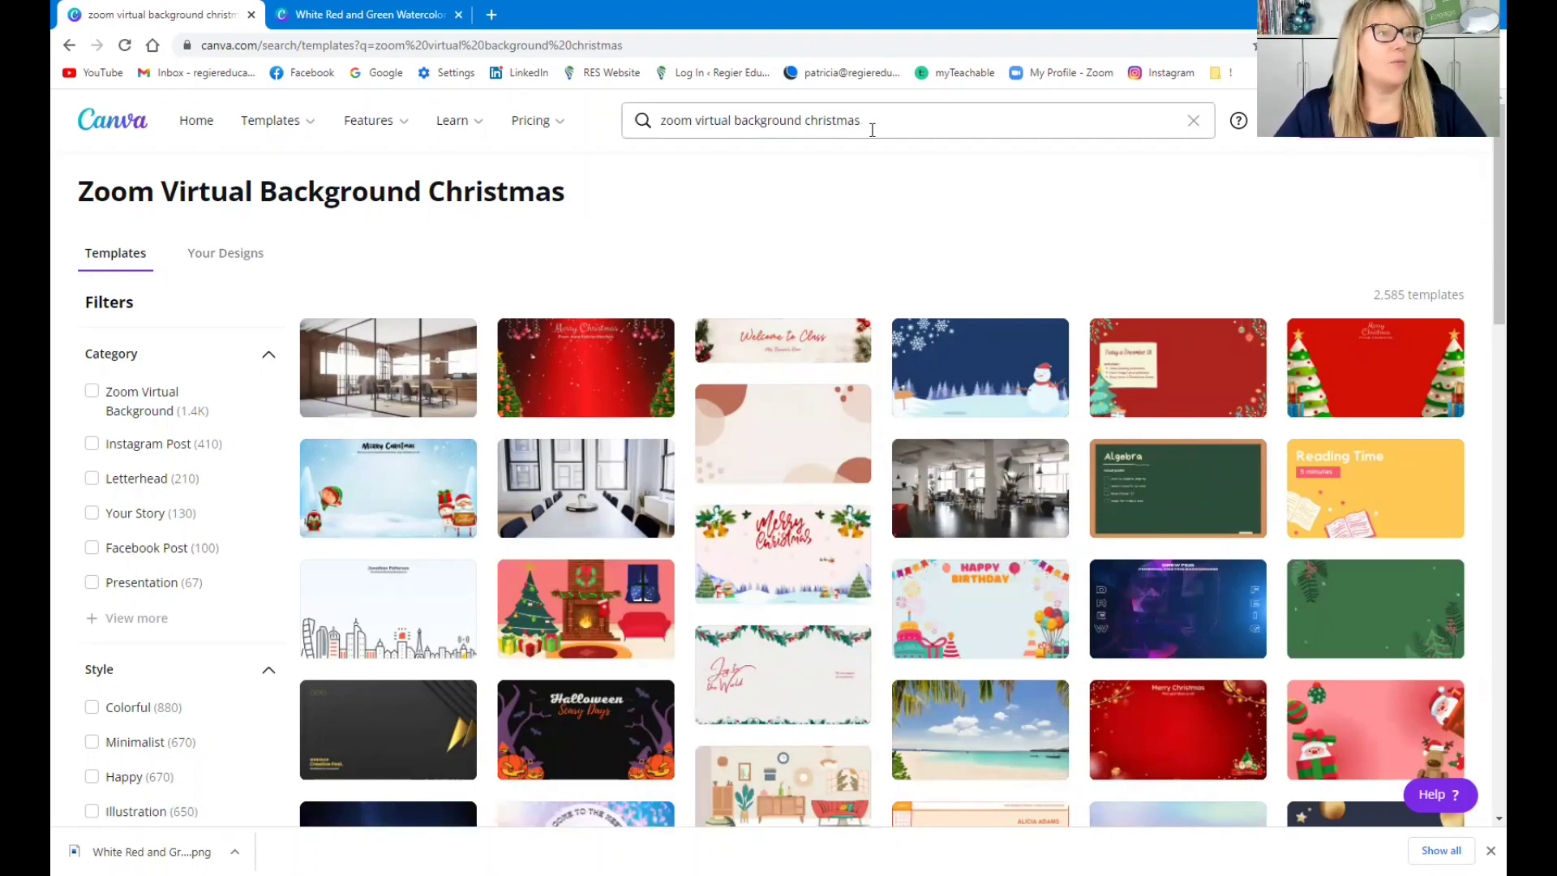
Change the template search to holiday Zoom virtual backgrounds and browse the results
drag(868, 122, 813, 122)
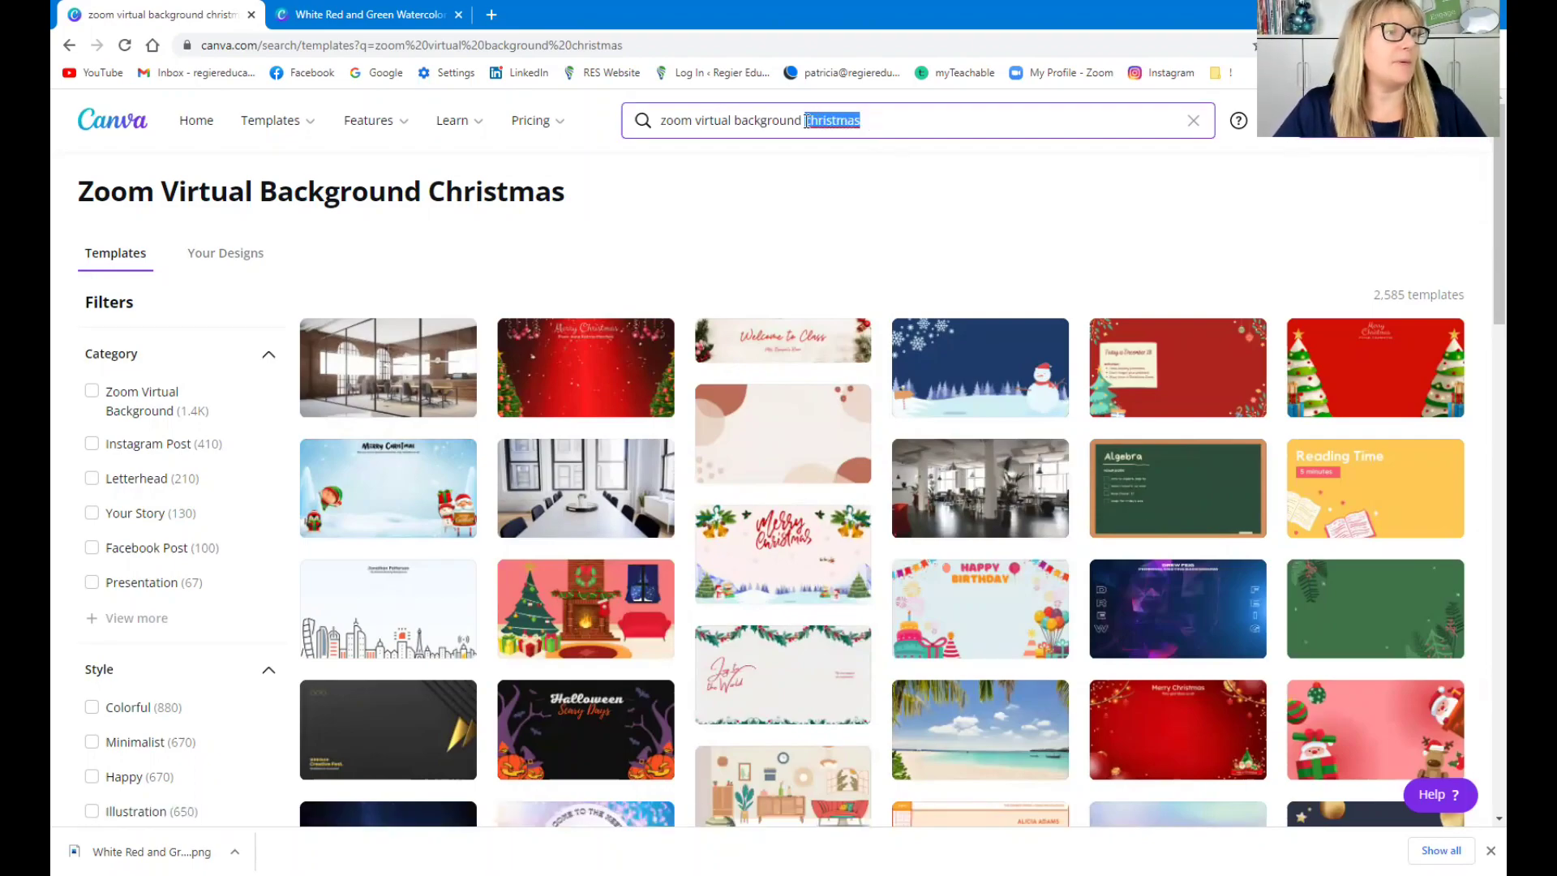
text(ha)
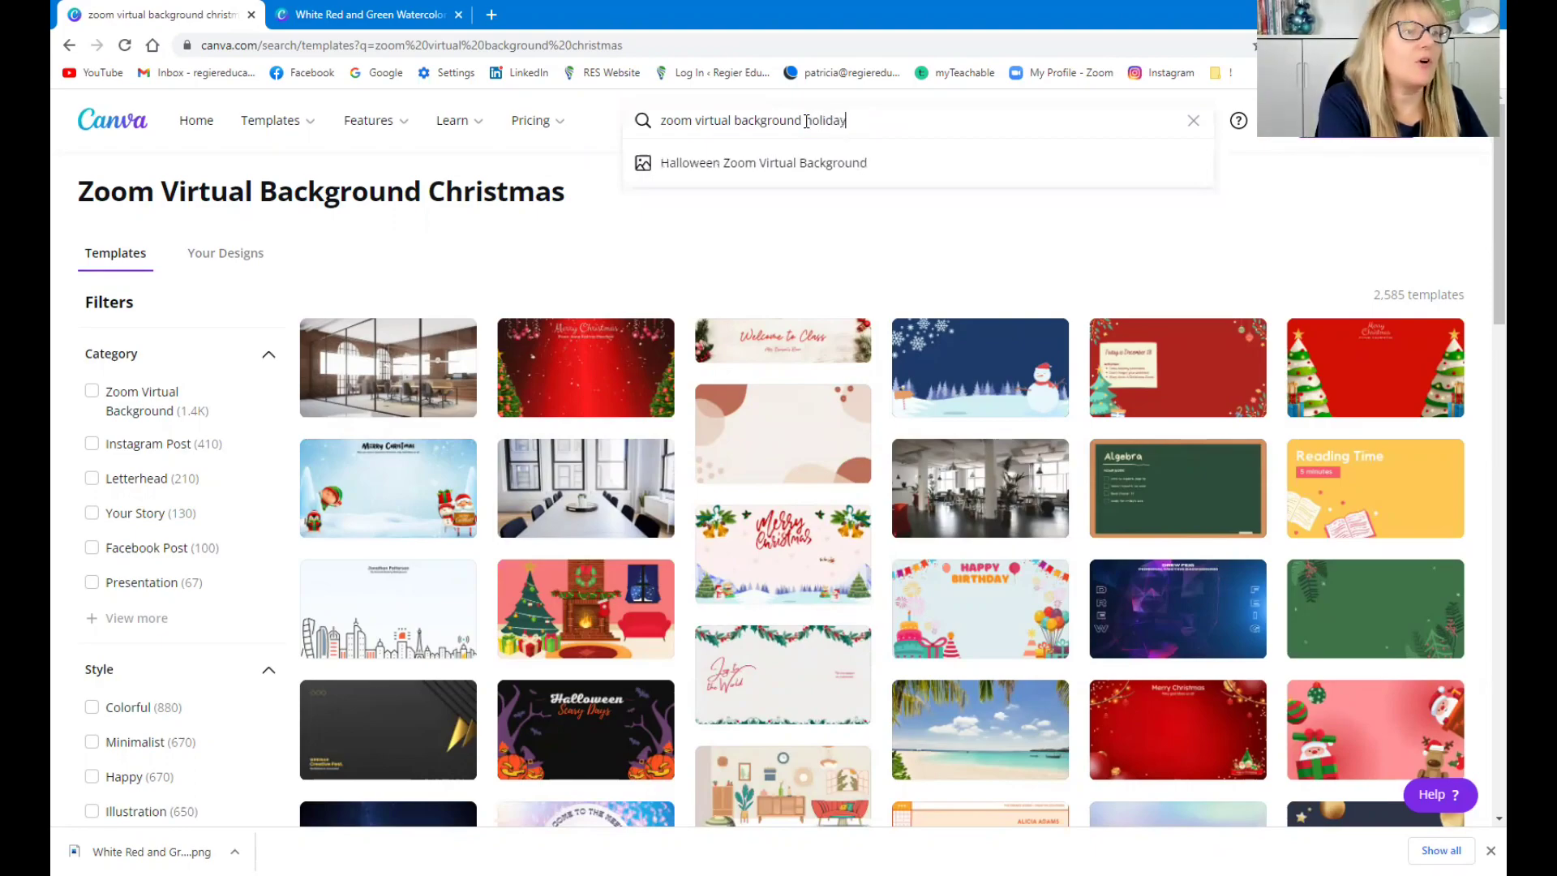
key(Return)
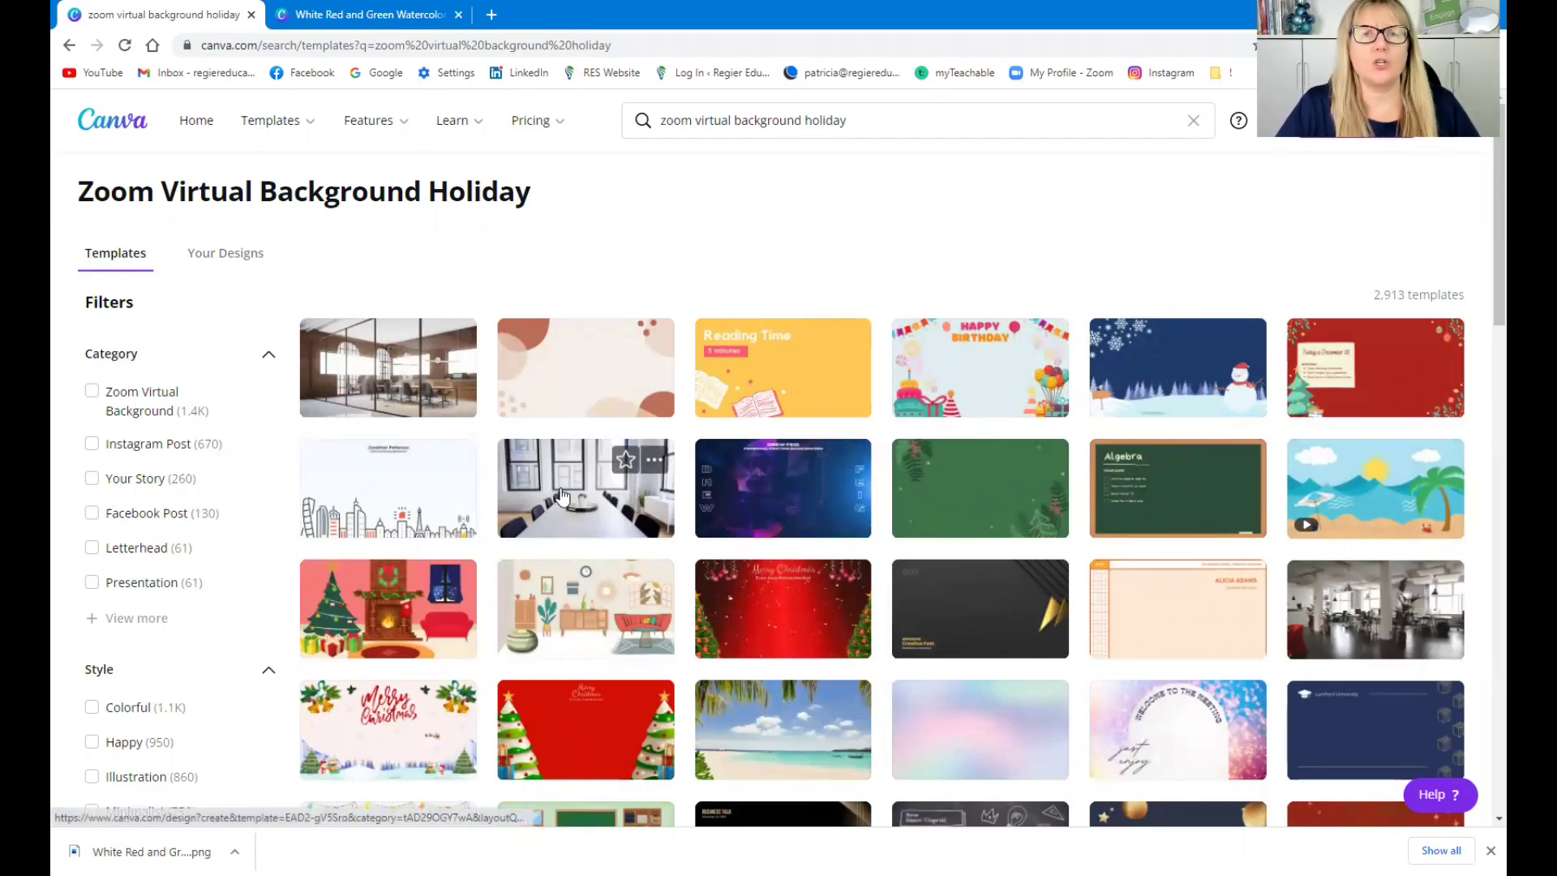
scroll(927, 552, down, 4)
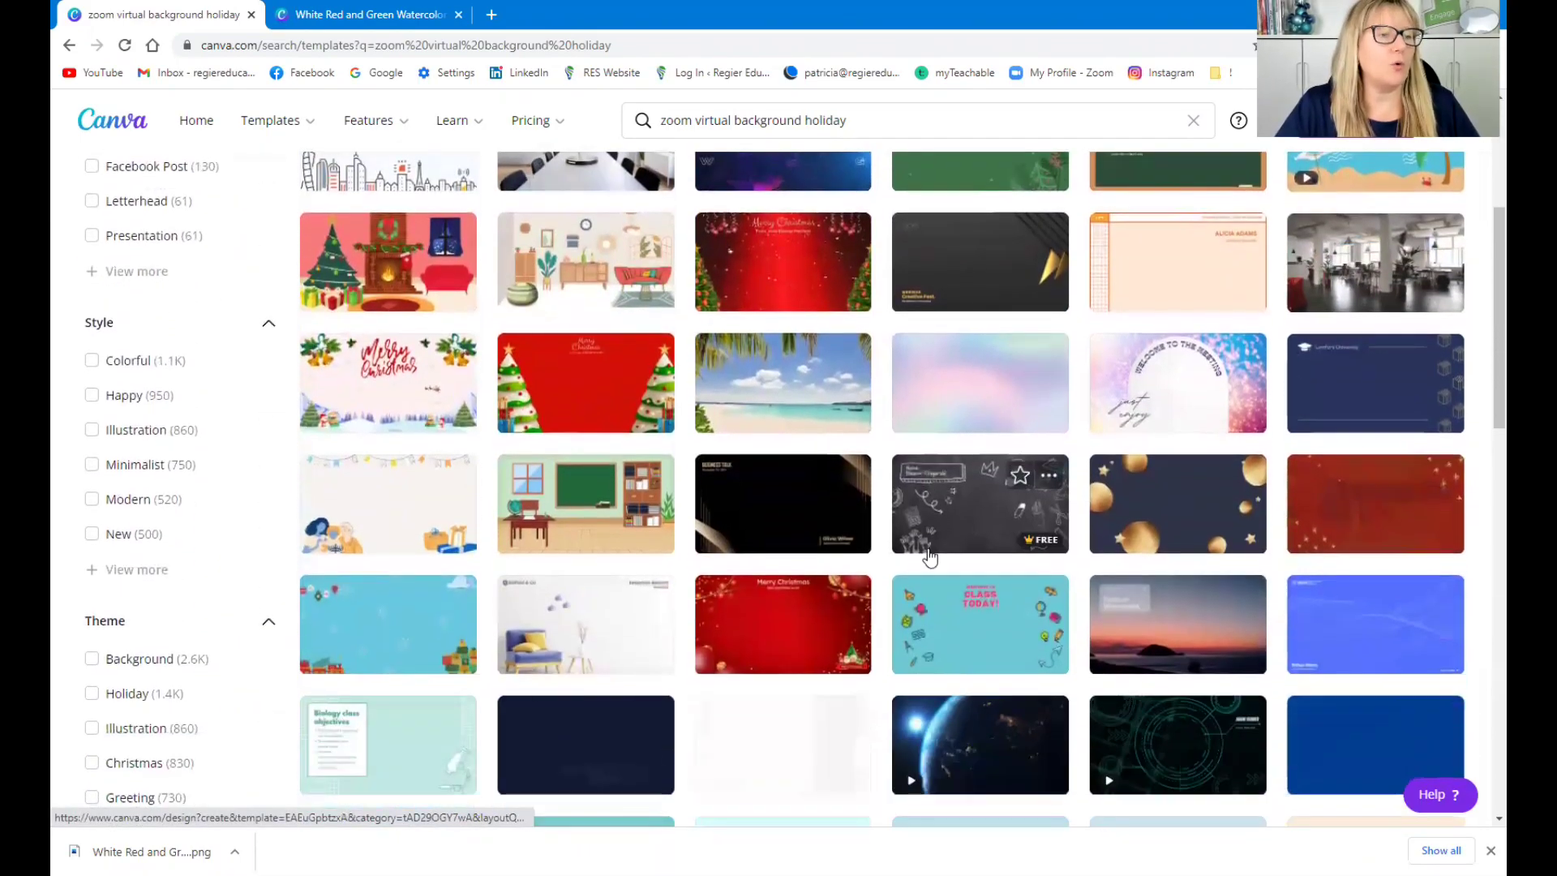
scroll(929, 557, down, 5)
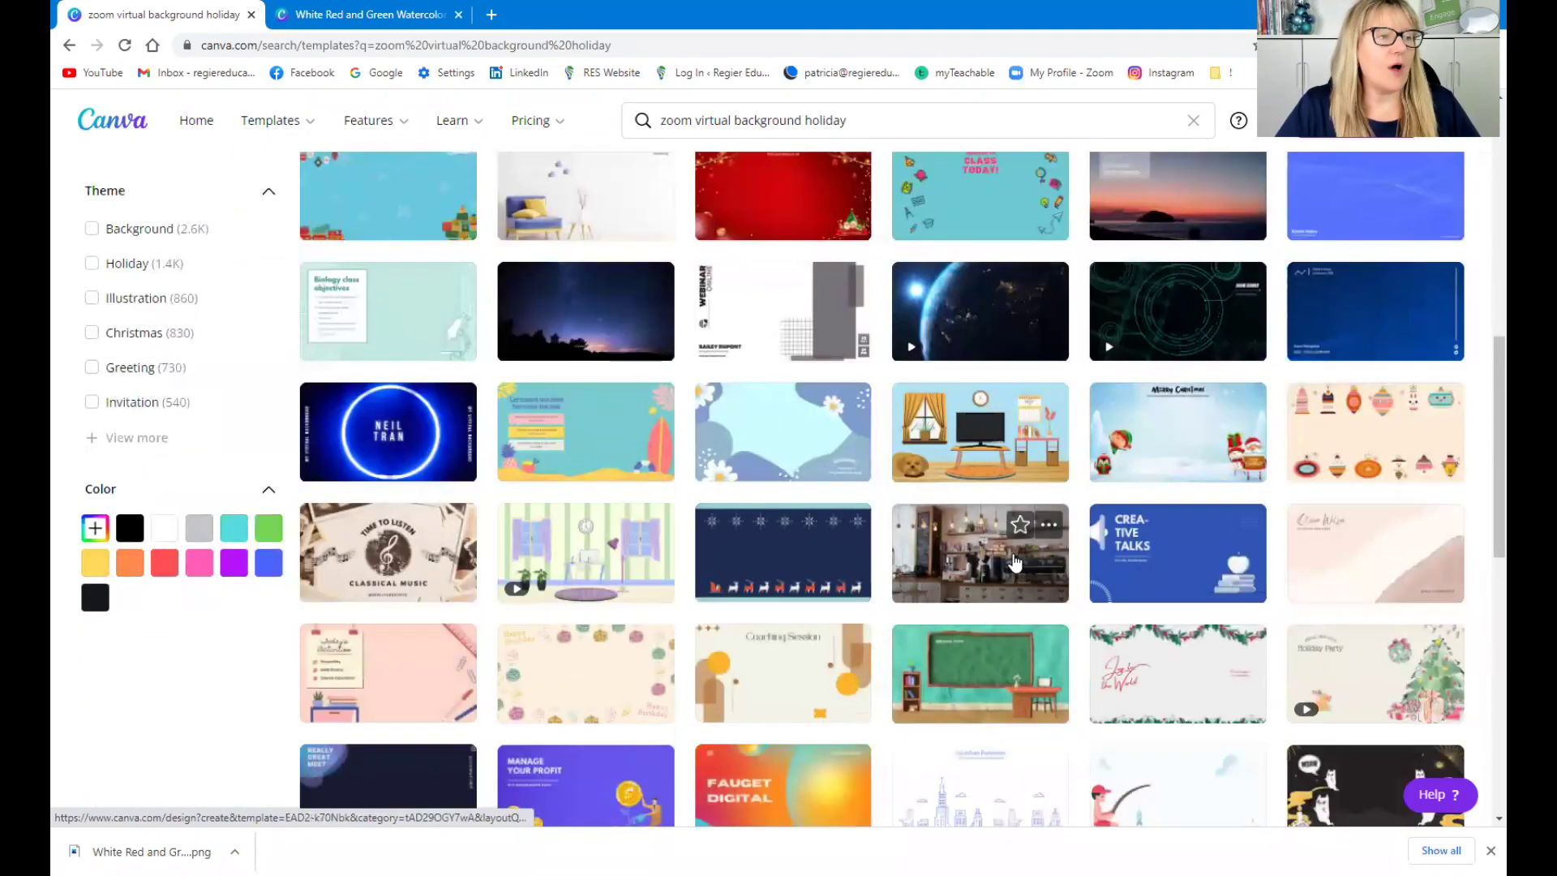
scroll(1088, 422, up, 6)
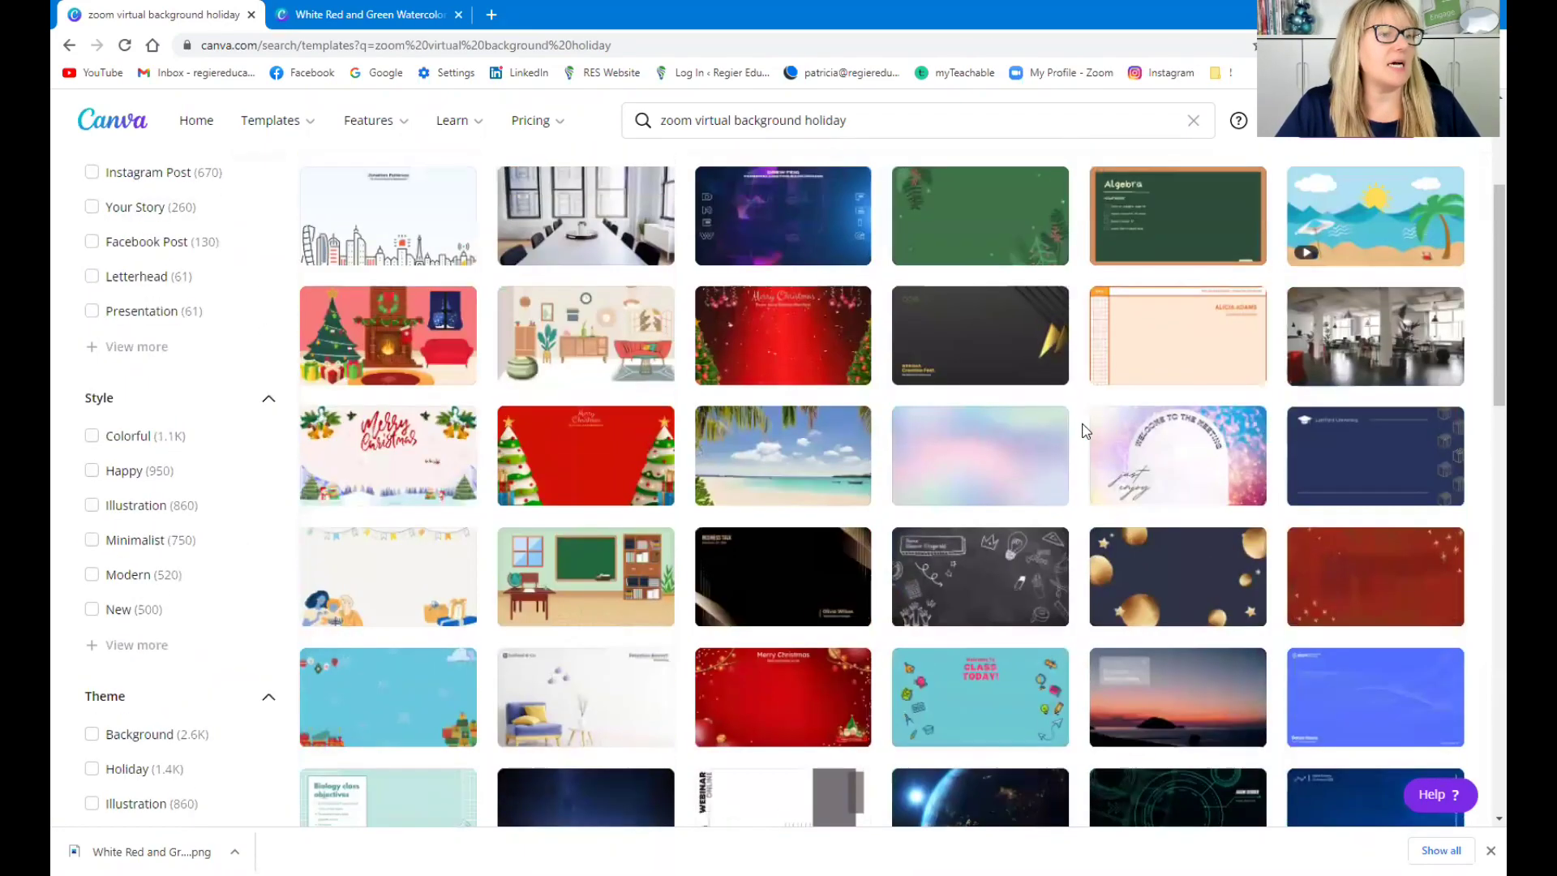
scroll(1082, 431, up, 3)
scroll(1041, 430, down, 4)
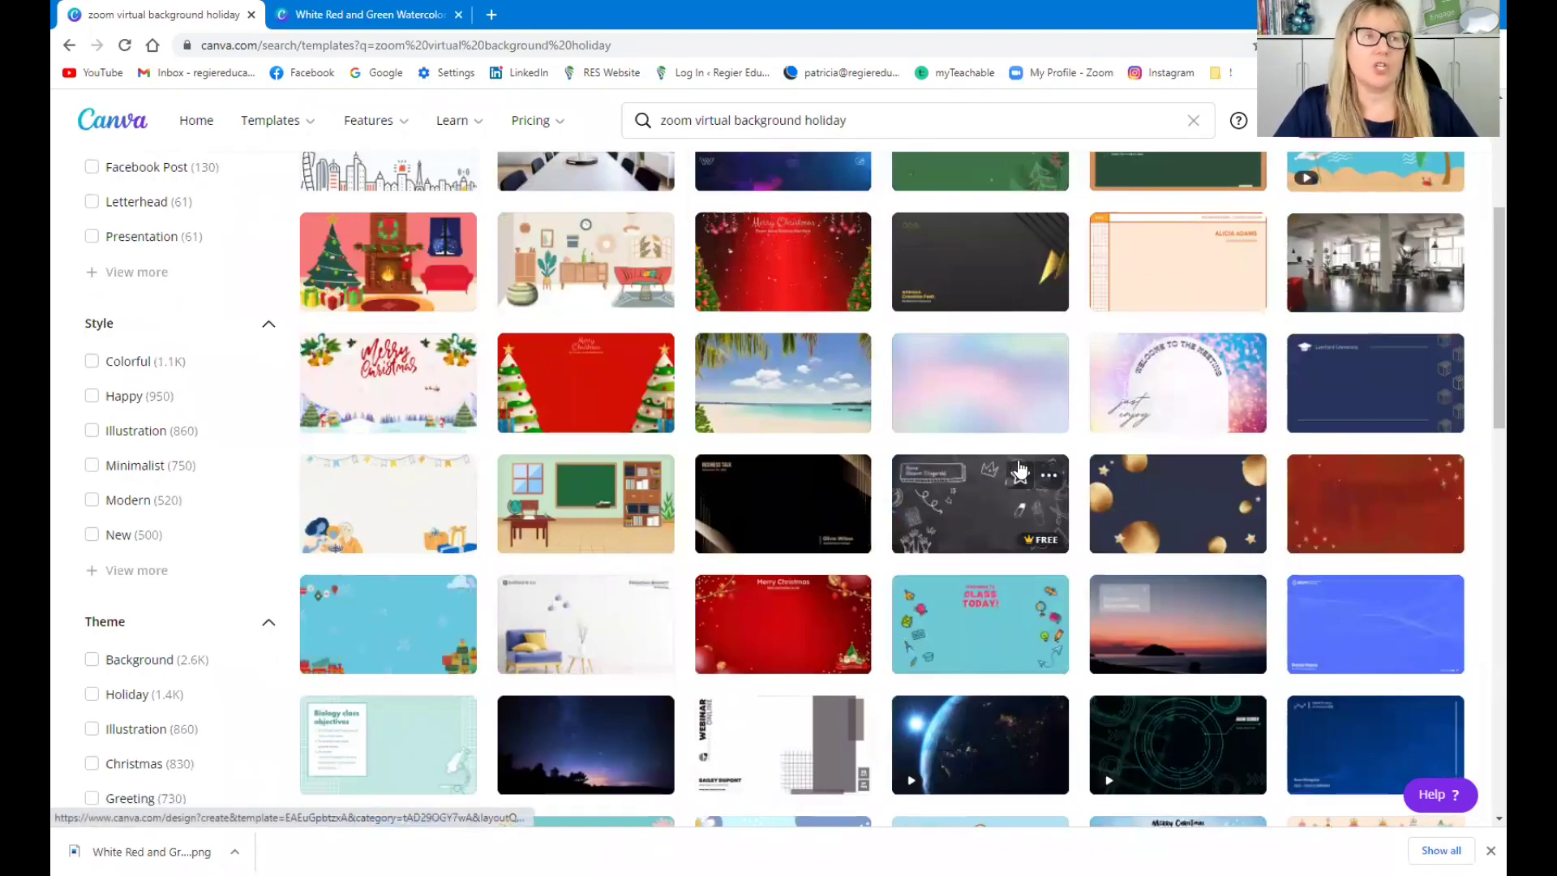
scroll(422, 21, up, 4)
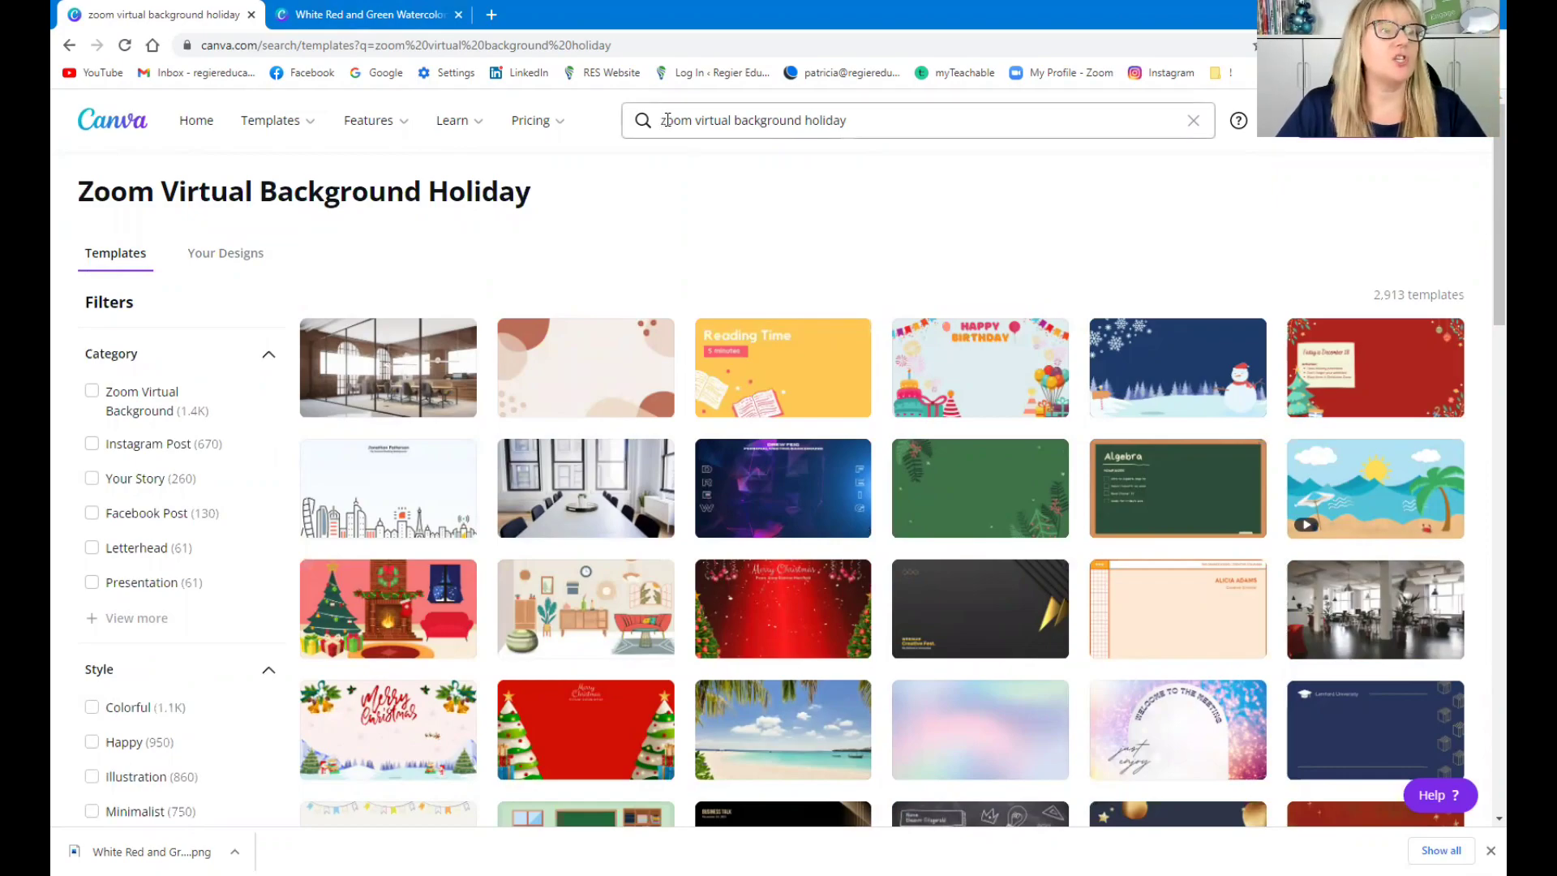
Search for office Zoom virtual backgrounds, briefly checking the watercolor Christmas design tab
drag(852, 120, 804, 117)
text(office)
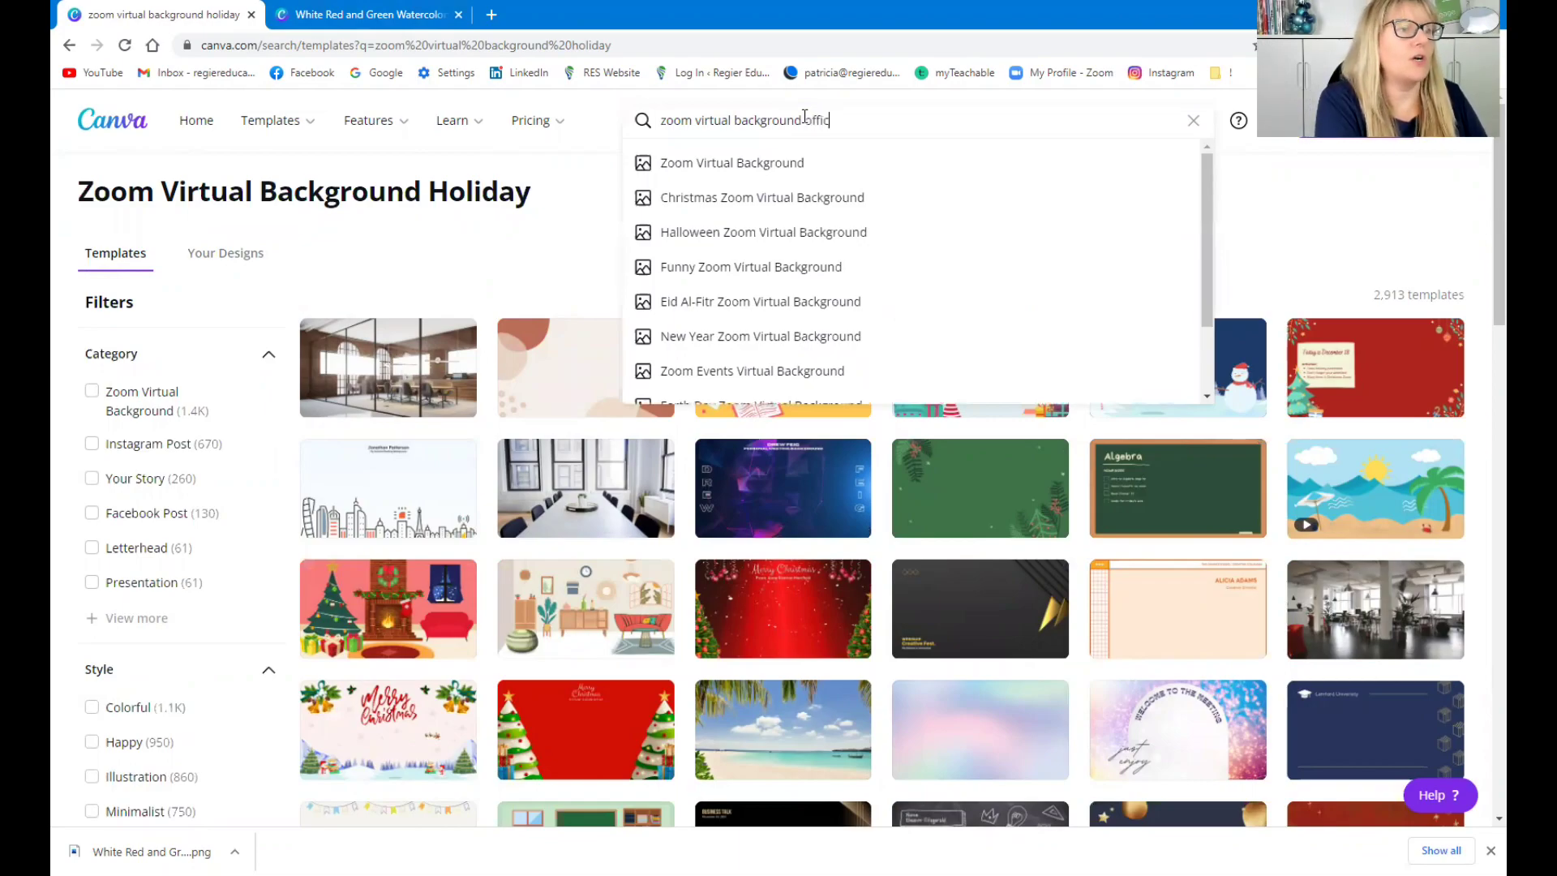
key(Return)
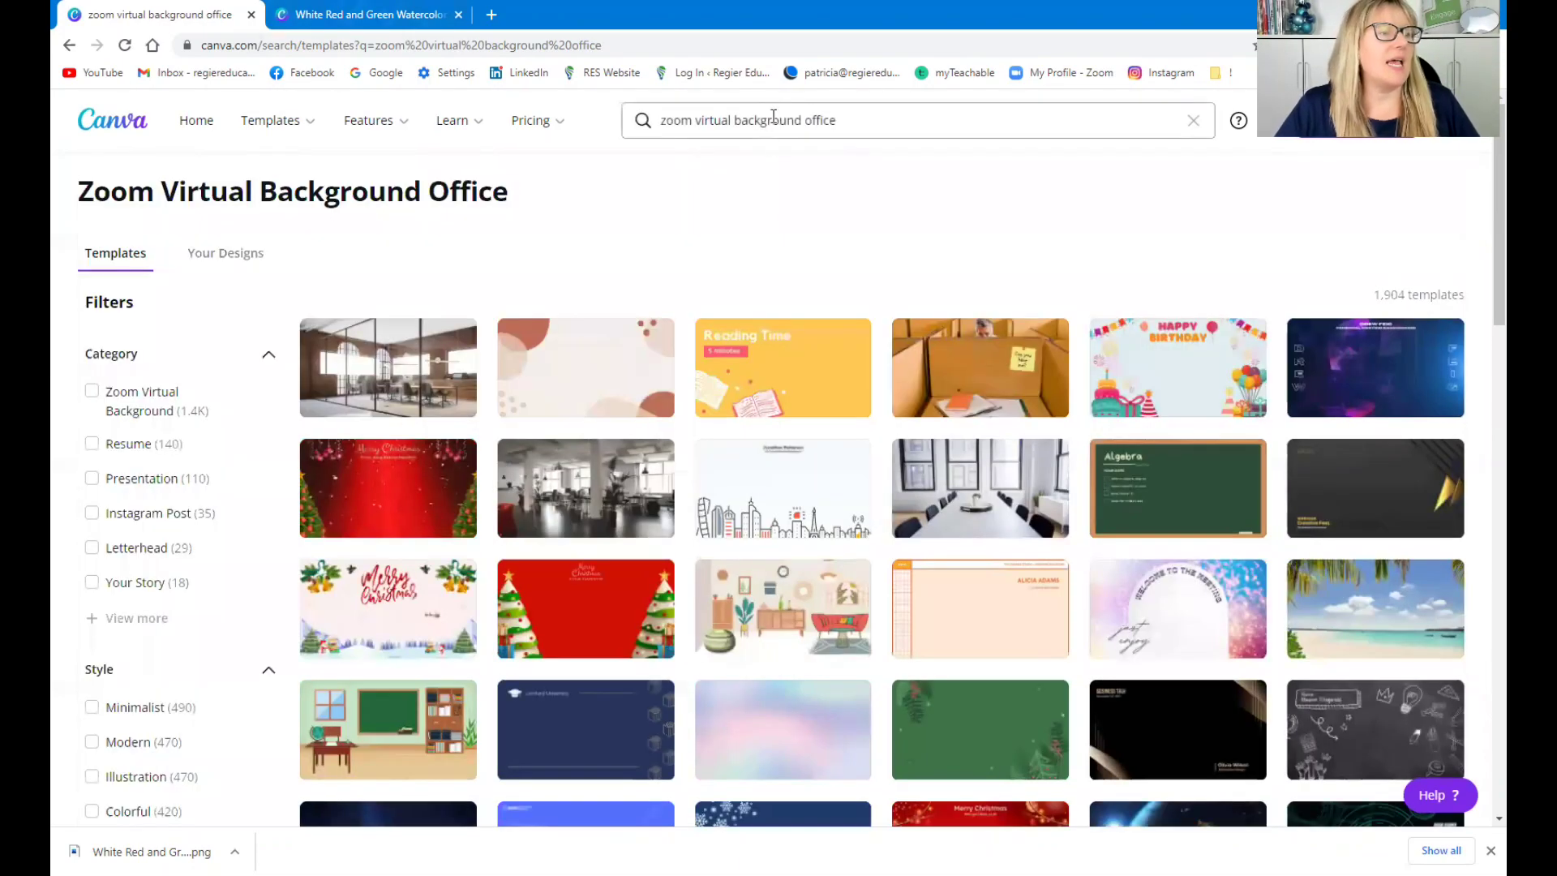
click(384, 15)
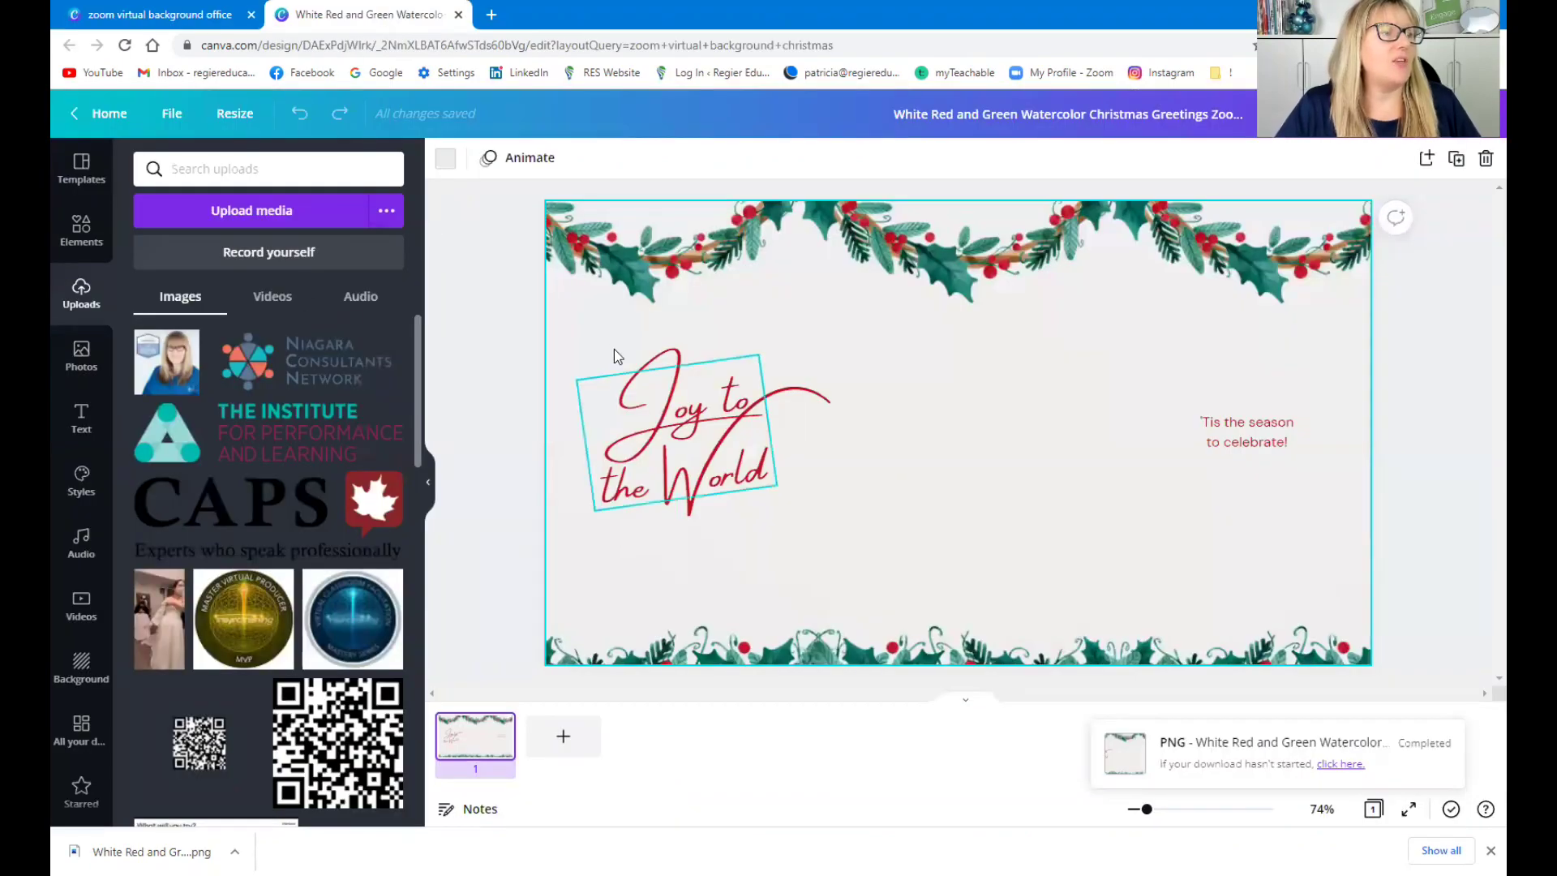
click(154, 14)
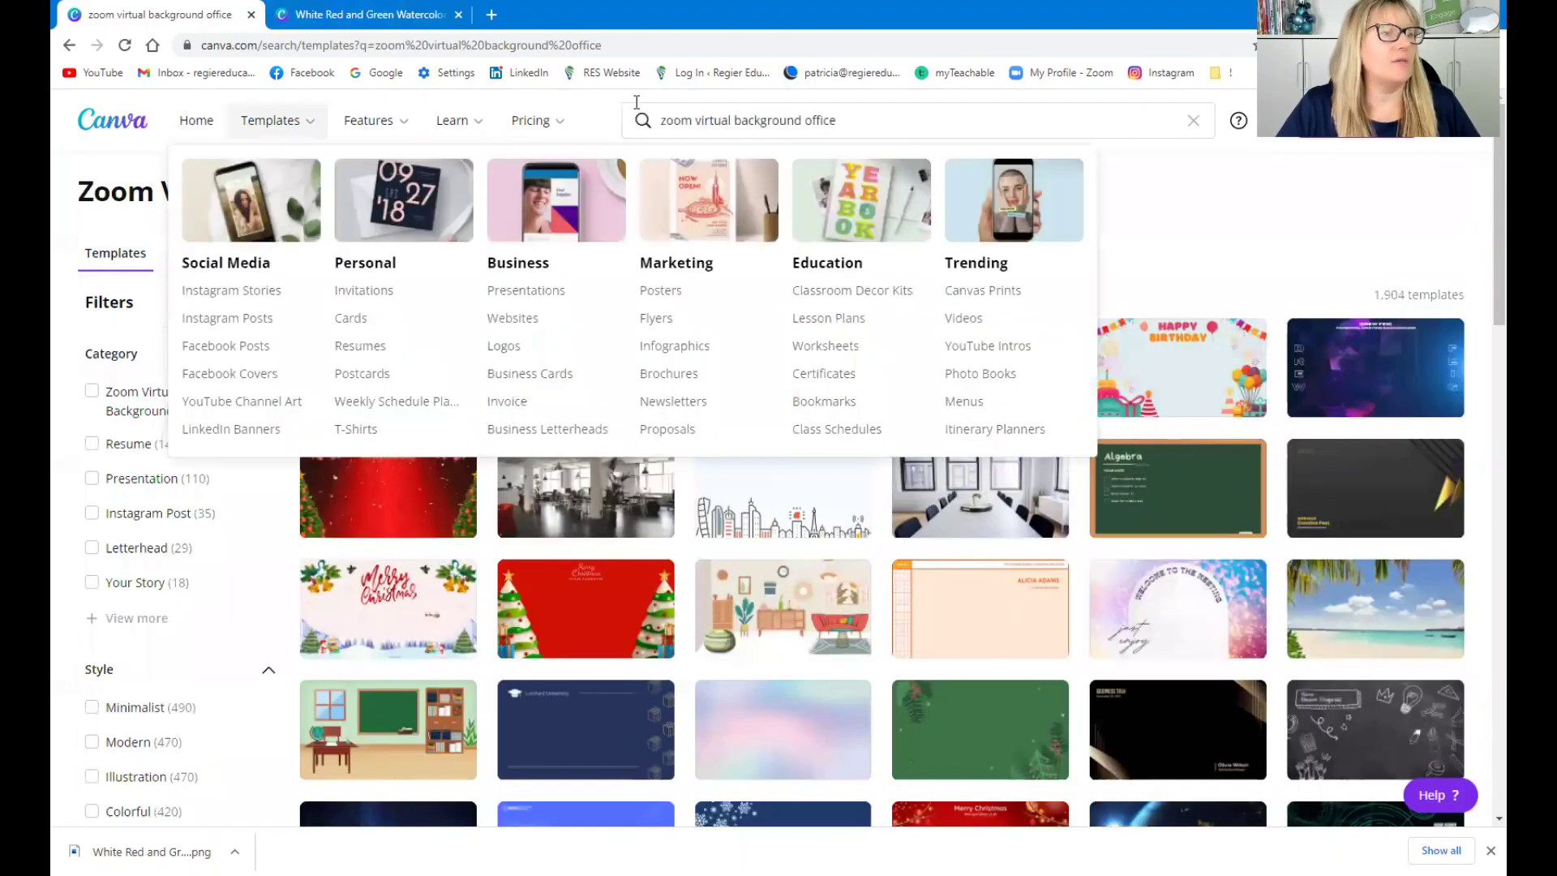
Search festive Zoom virtual backgrounds and open the red Merry Christmas template
double_click(818, 120)
text(ch)
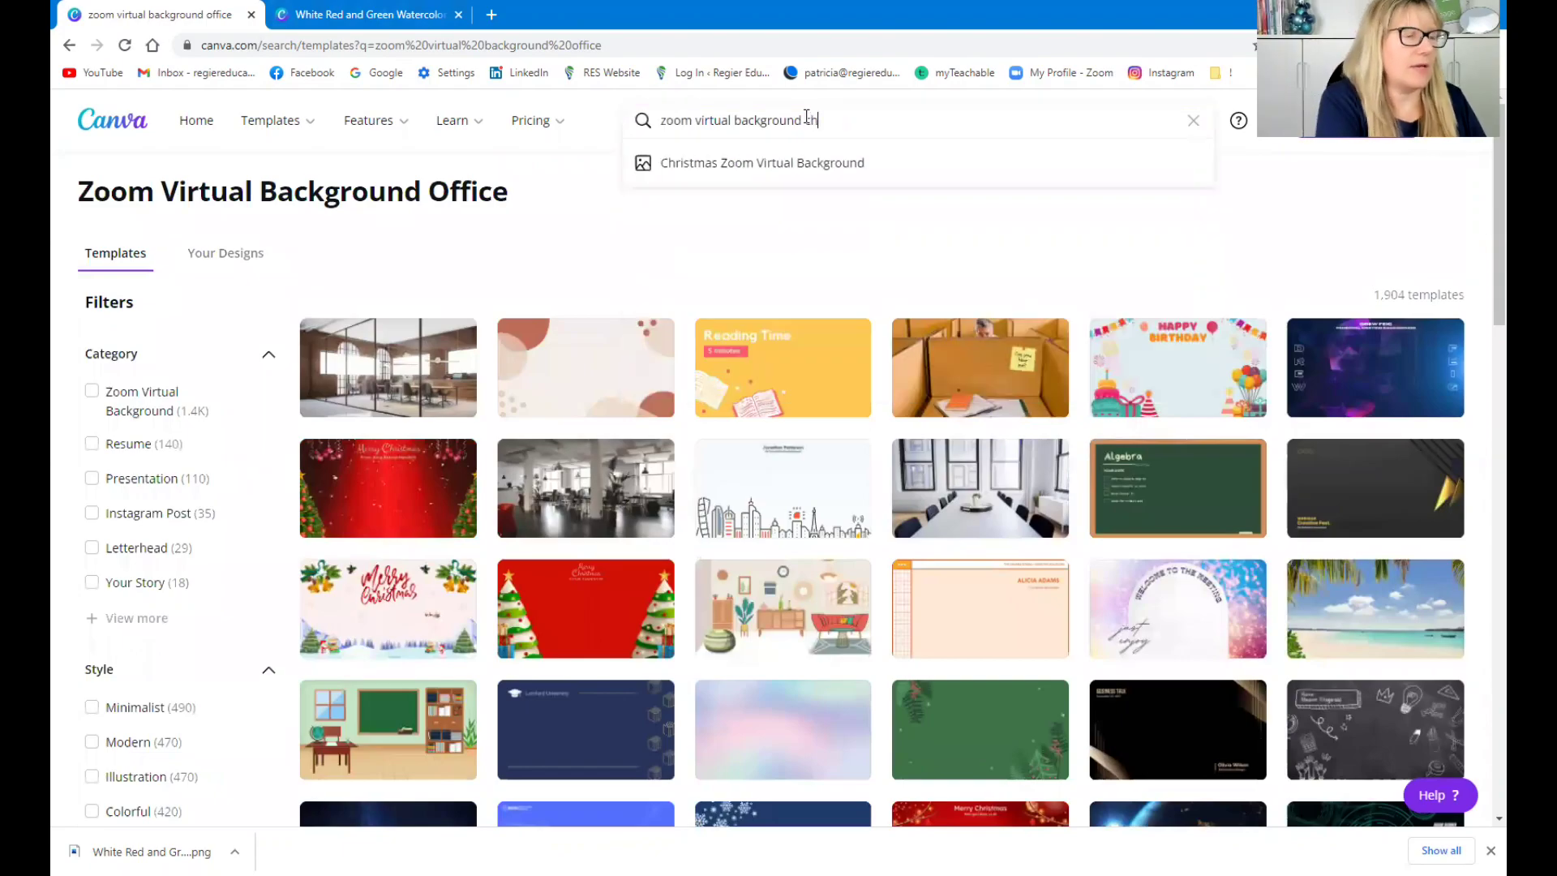
text(testive)
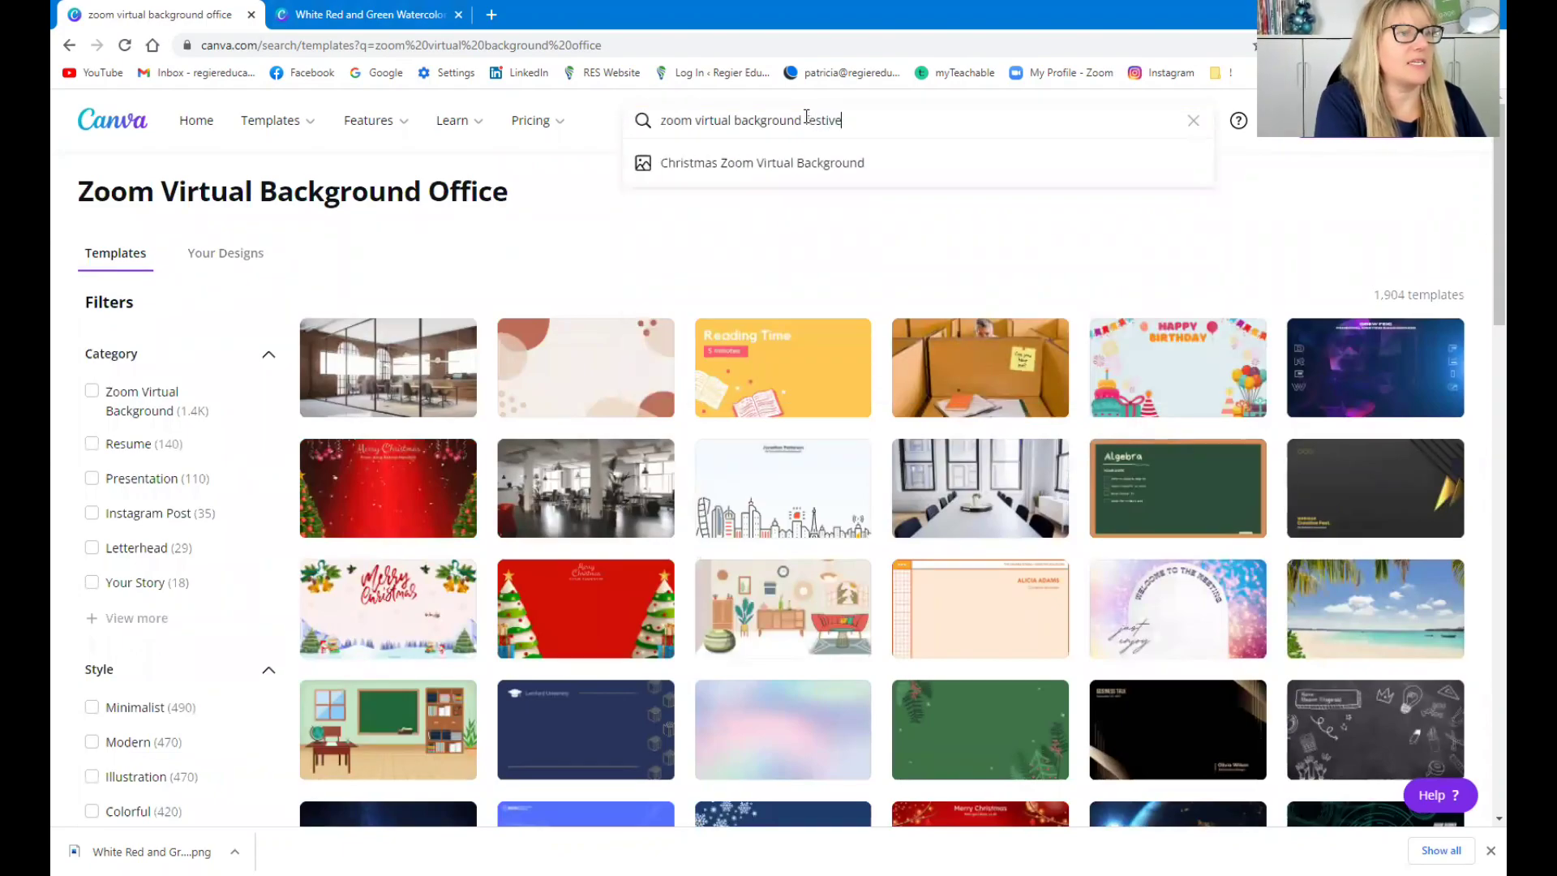
key(Return)
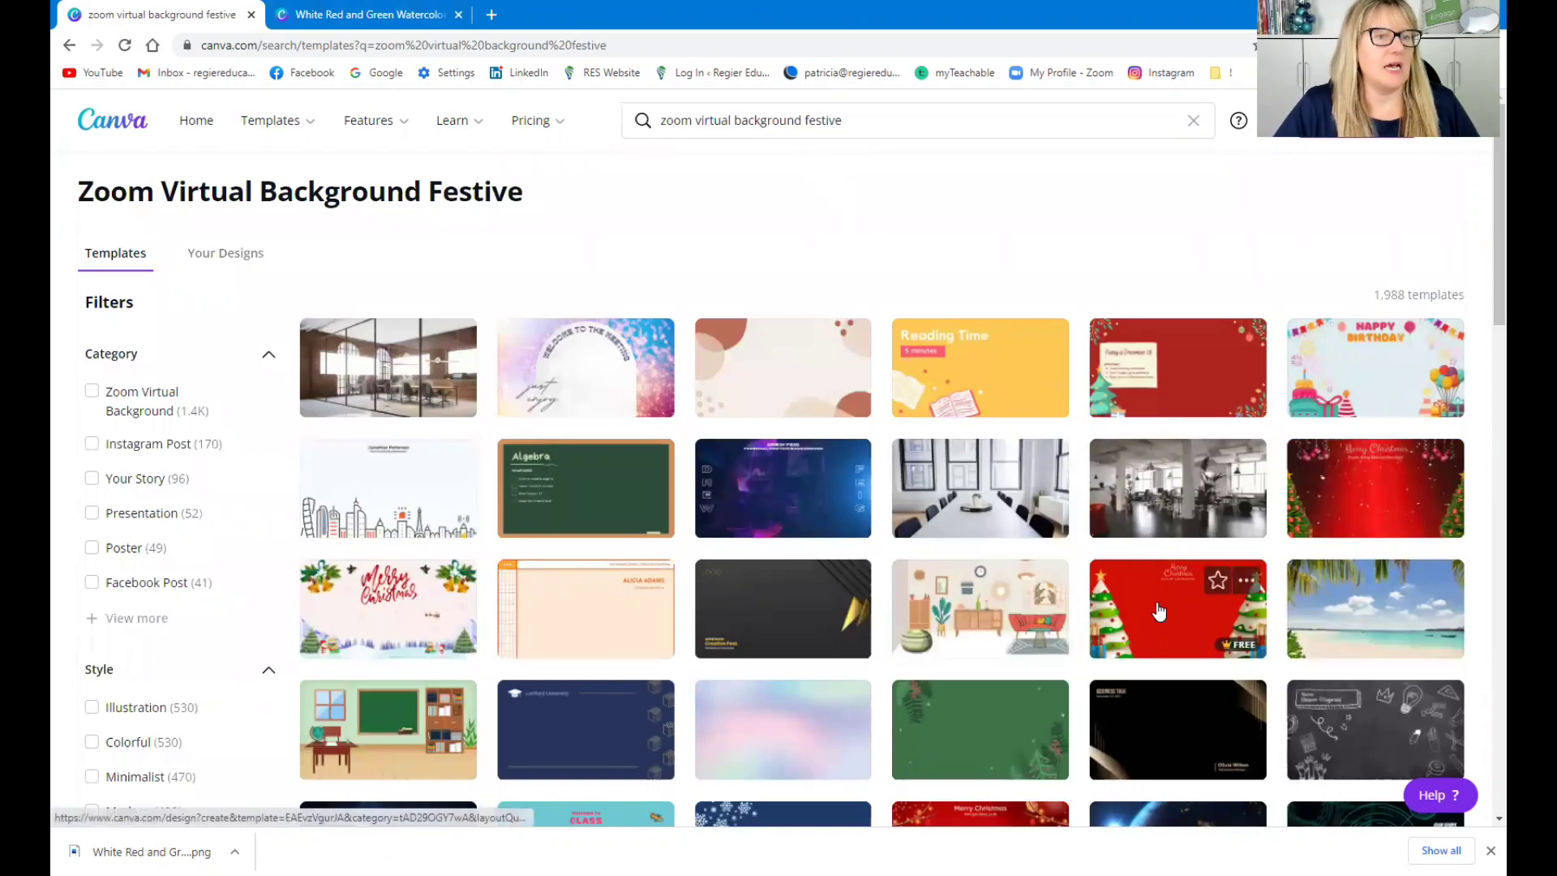
click(1365, 483)
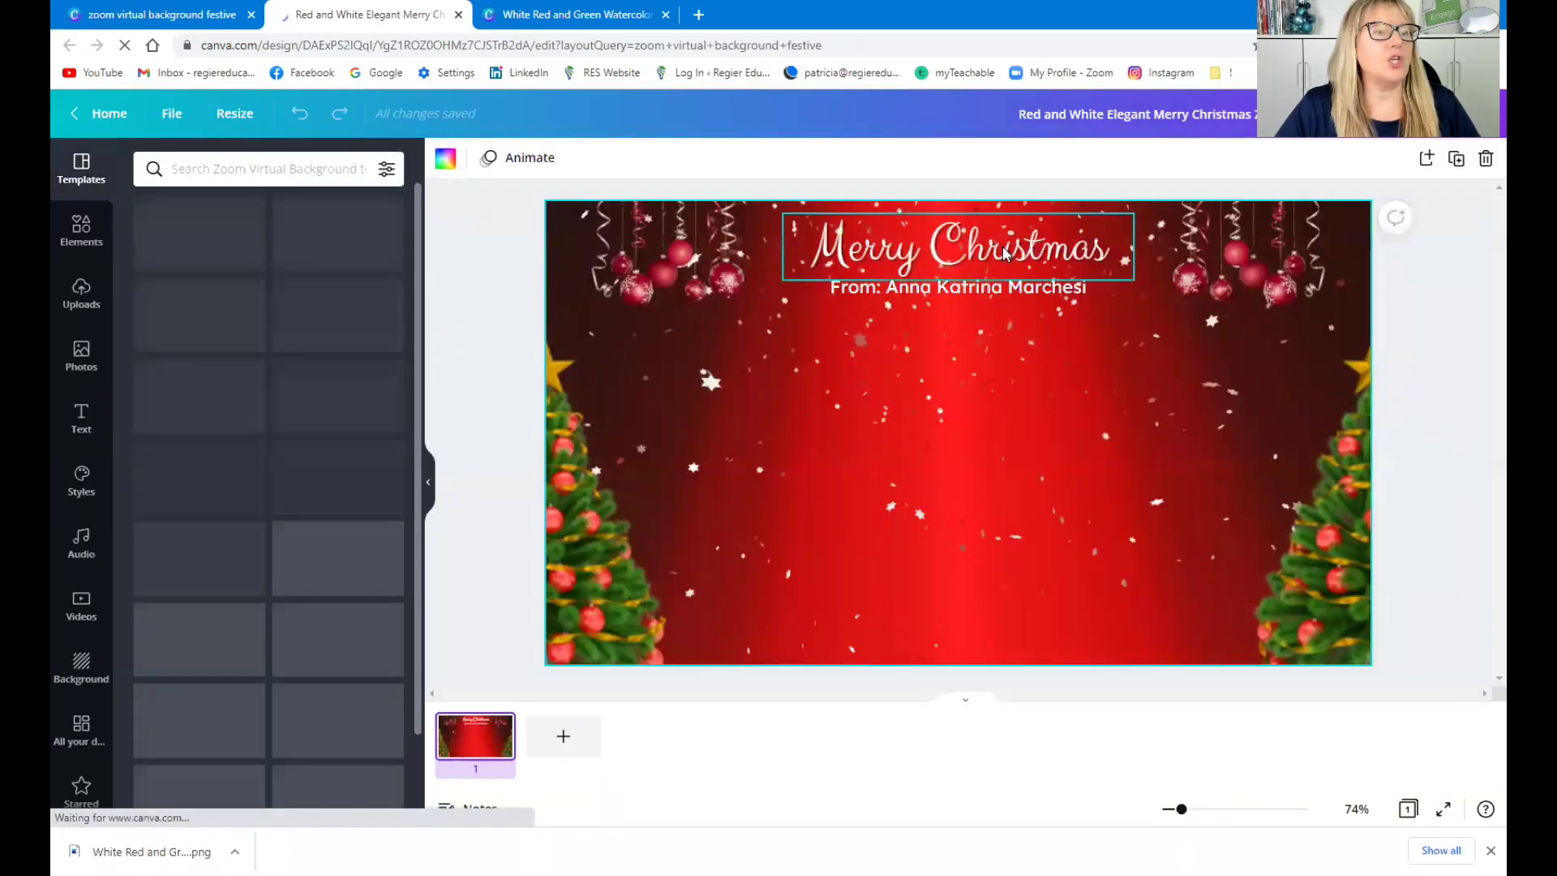
Change the Merry Christmas heading to 'Happy Holidays'
click(1003, 245)
click(1002, 245)
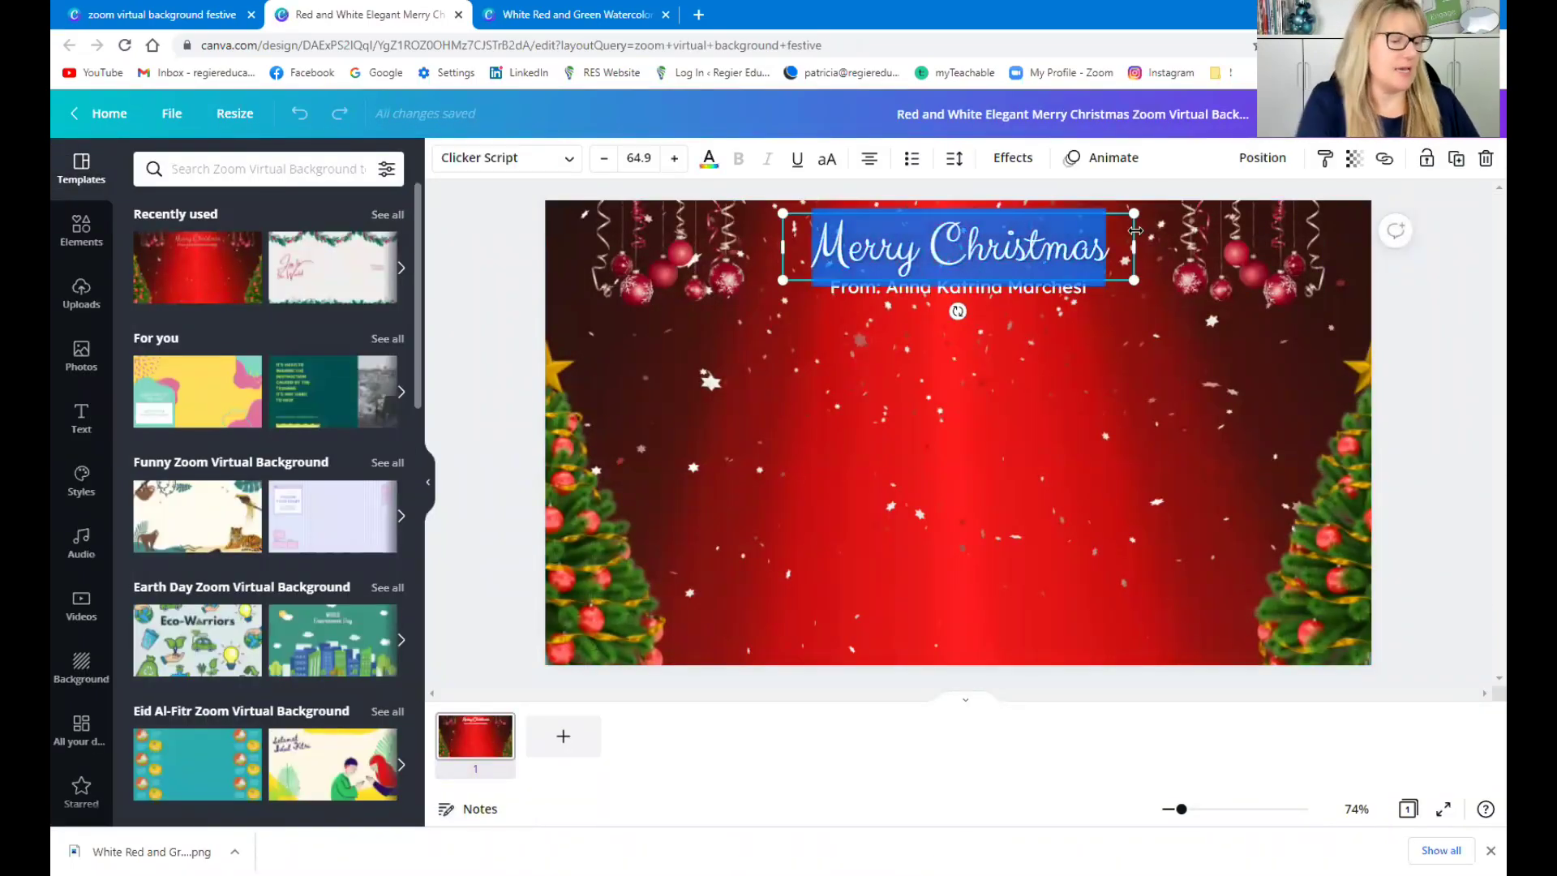
text(Happy Holid)
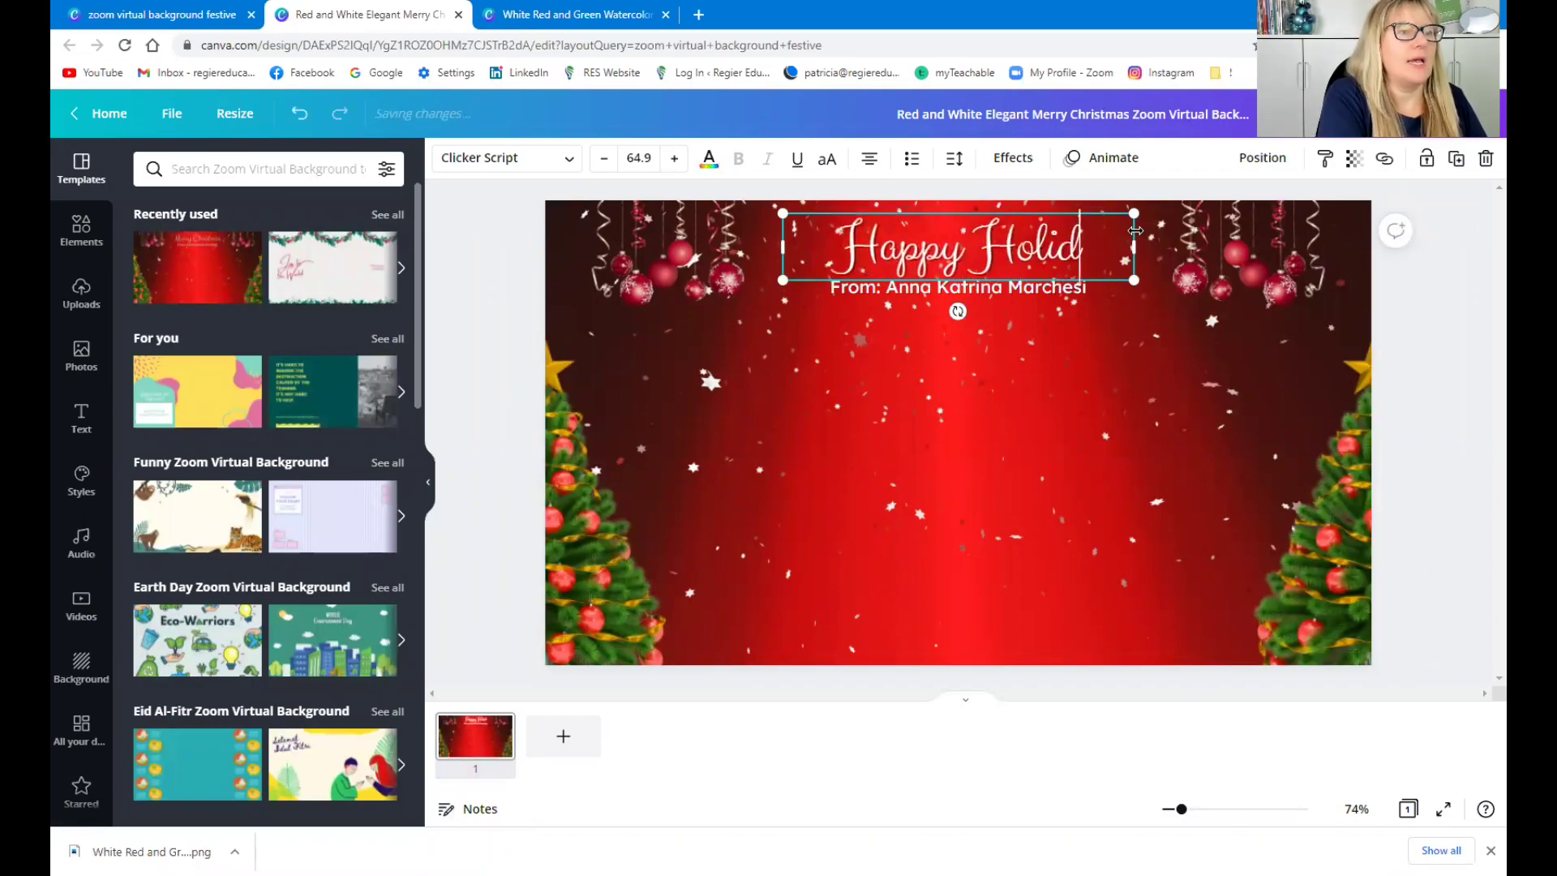
text(ays)
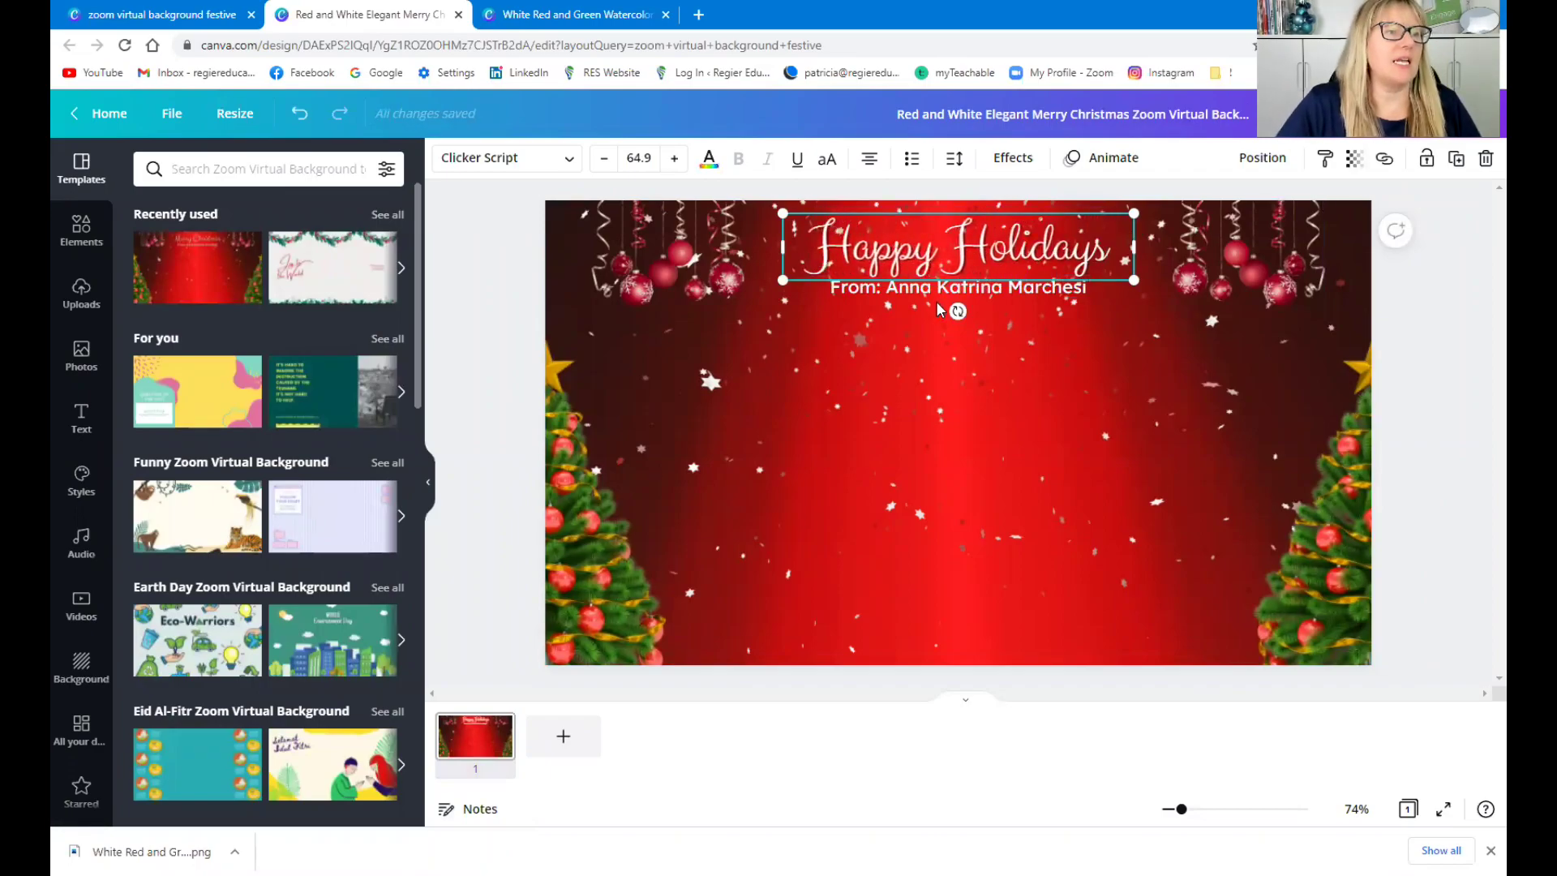
Replace the sender line with the business name, nudge the ornament, and add a blank page
click(957, 291)
click(959, 288)
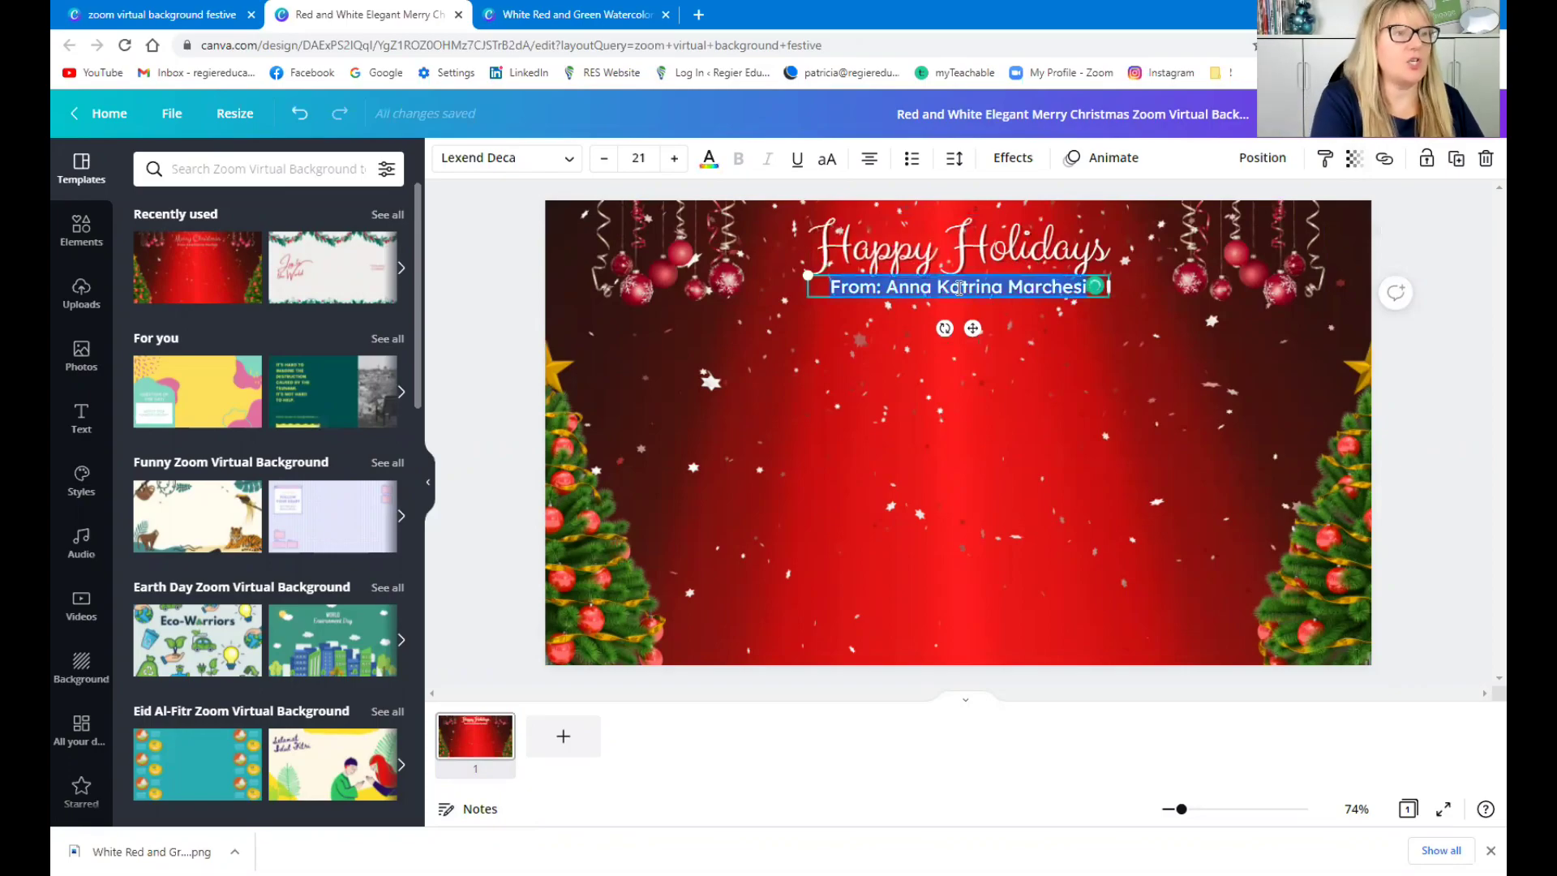
key(BackSpace)
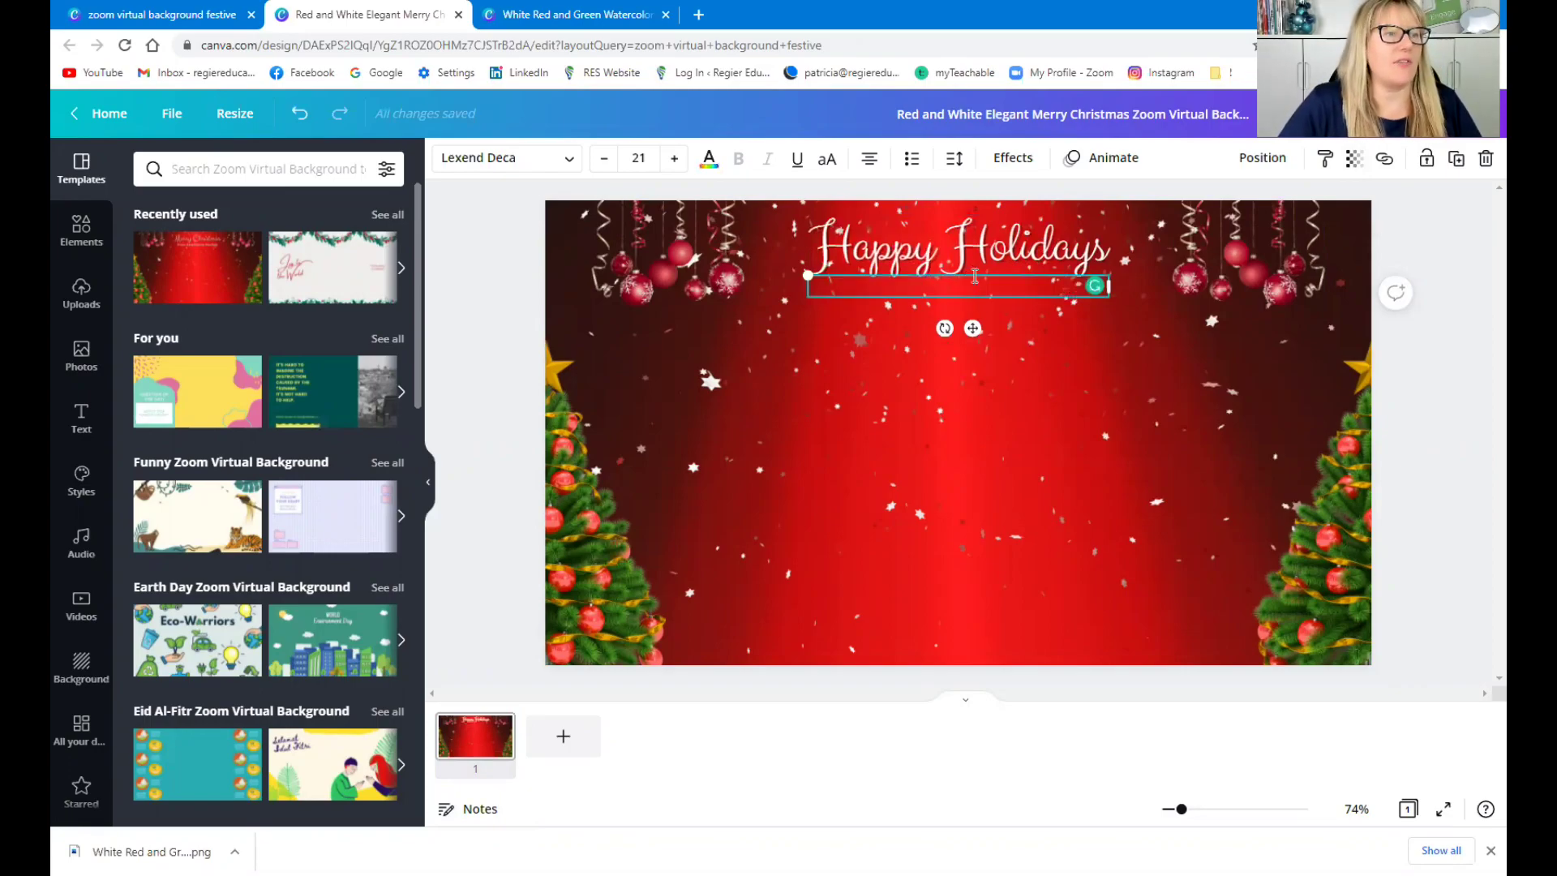
text(Regier Educational Services)
click(1034, 330)
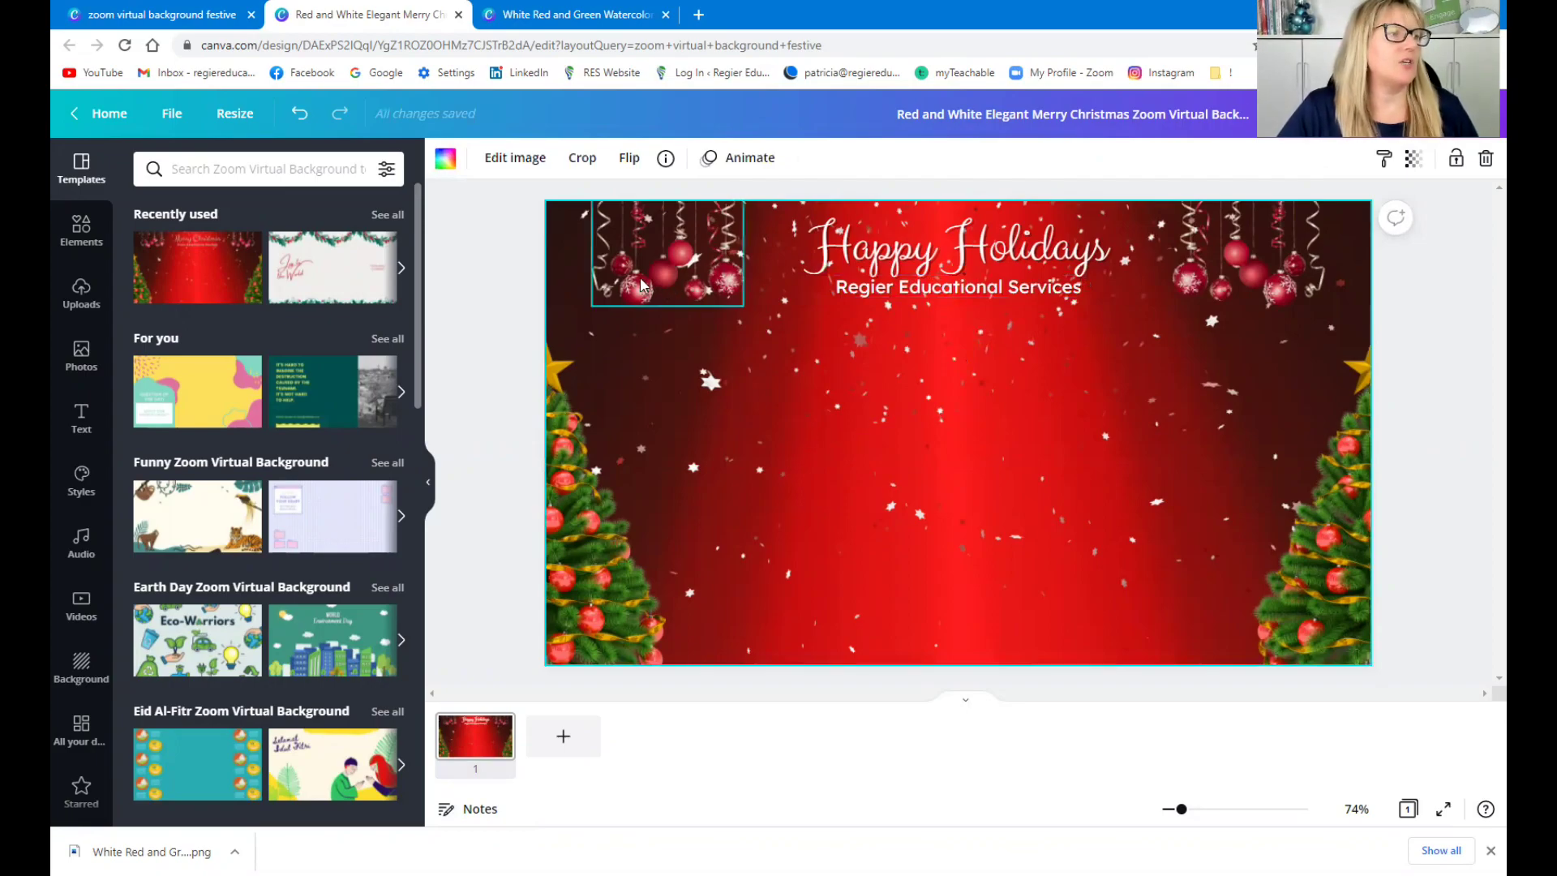
mouse_move(642, 248)
mouse_down()
mouse_move(680, 336)
mouse_move(648, 238)
mouse_up()
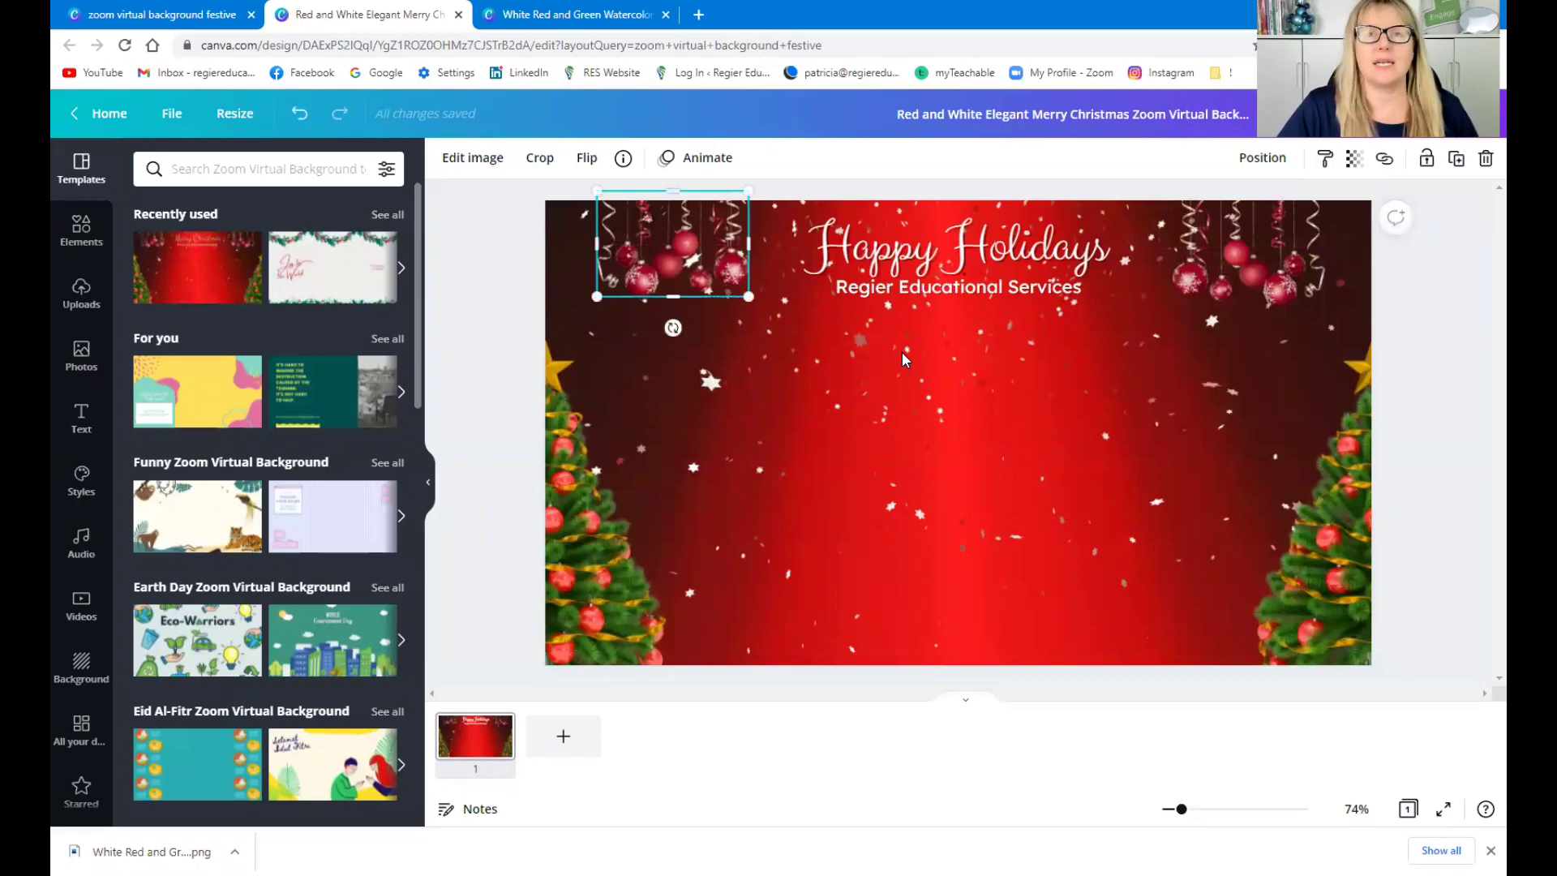
click(563, 736)
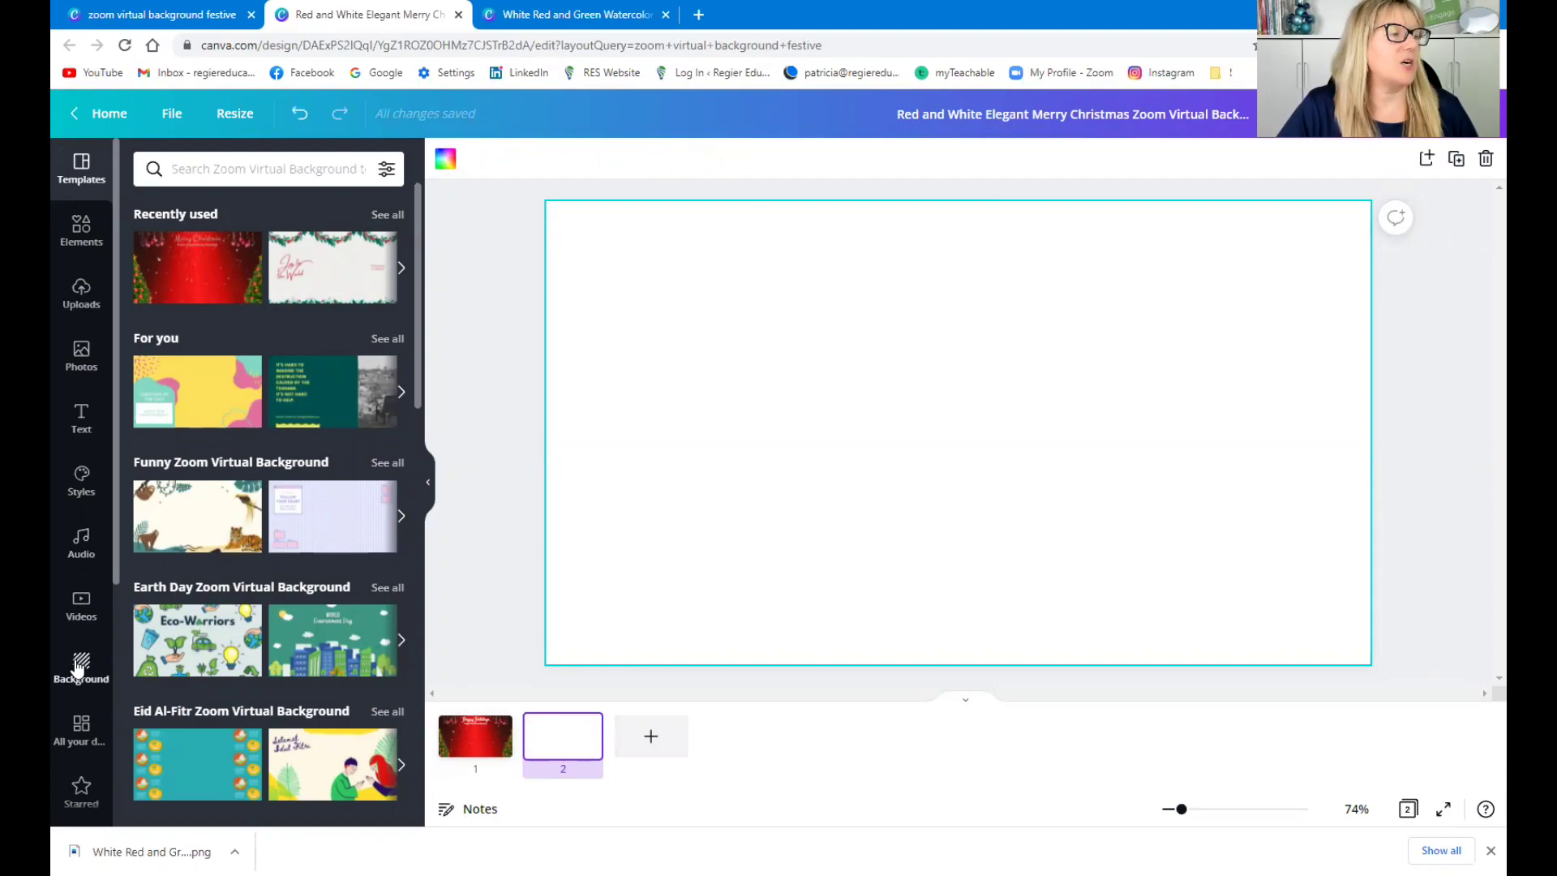
Search the stock Videos library for gingerbread clips
scroll(77, 546, down, 2)
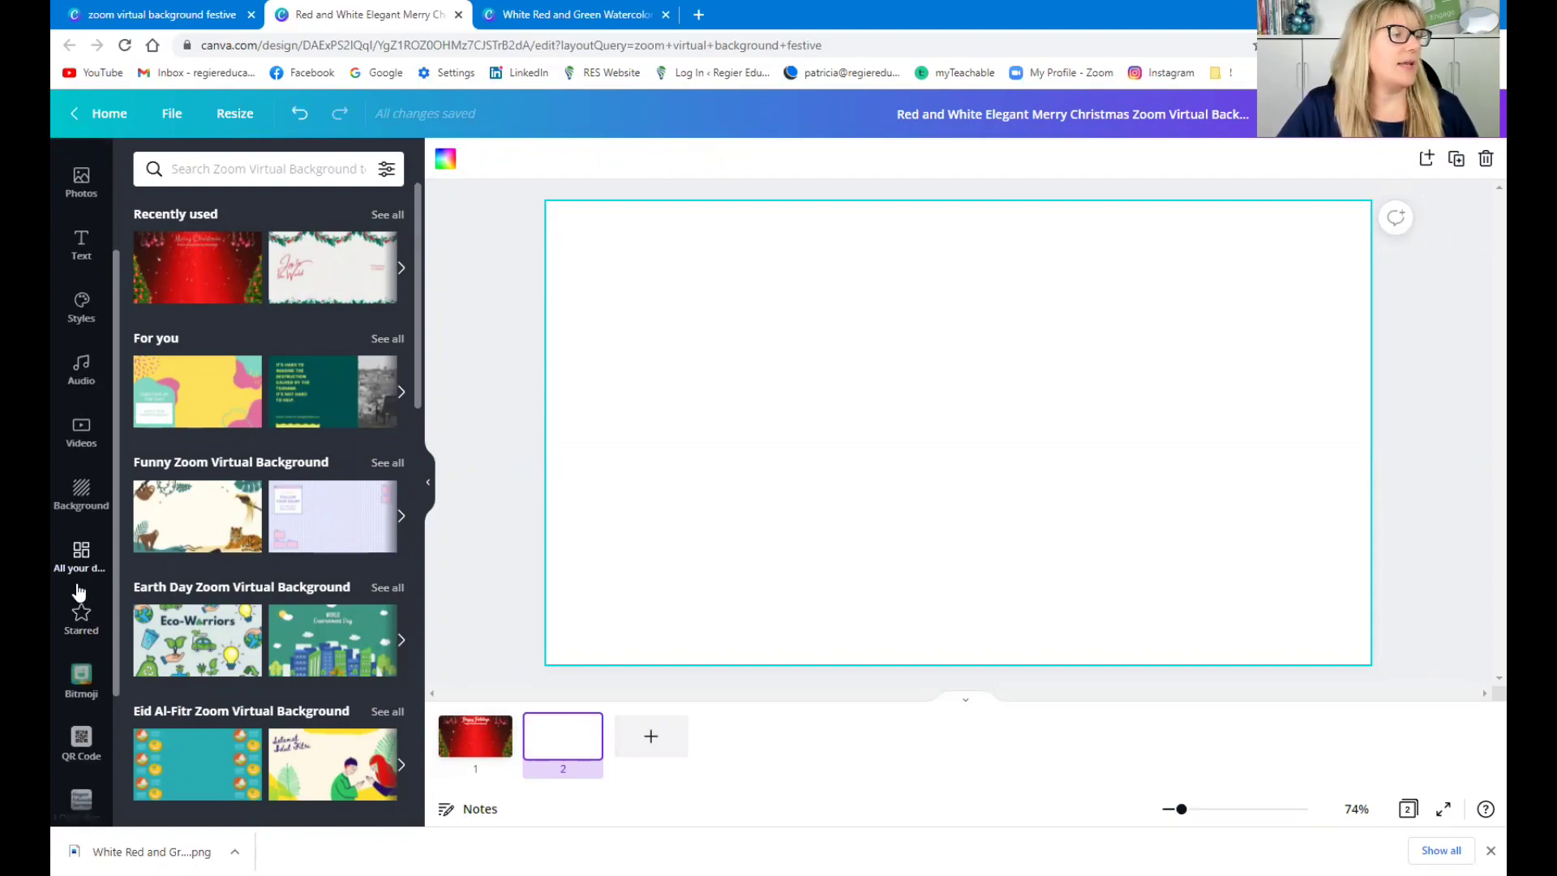
scroll(83, 537, down, 2)
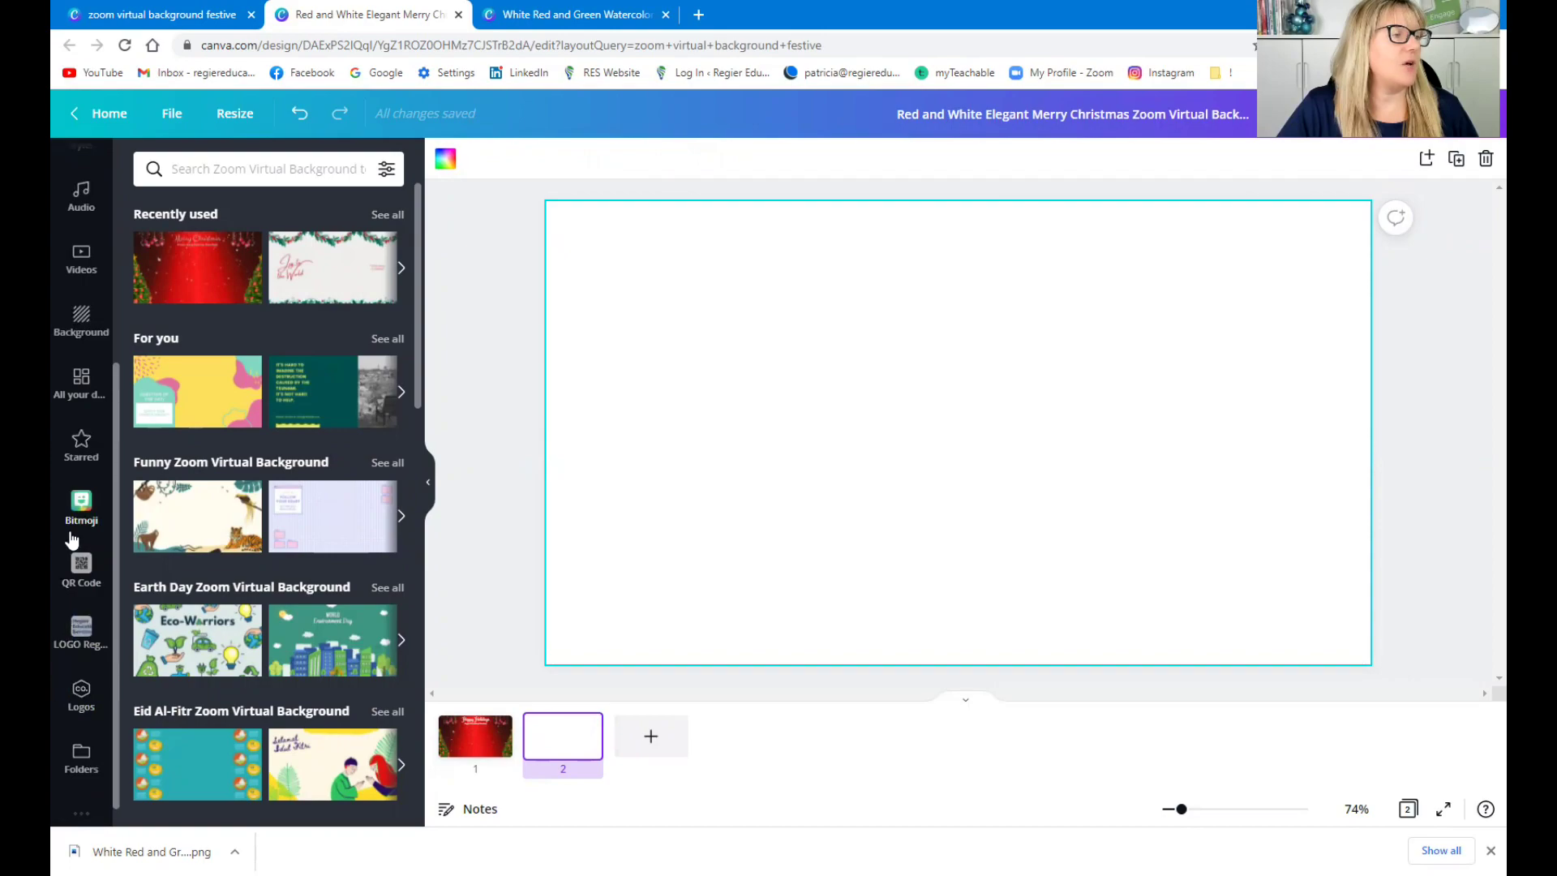
scroll(73, 519, up, 2)
click(81, 434)
scroll(81, 438, up, 2)
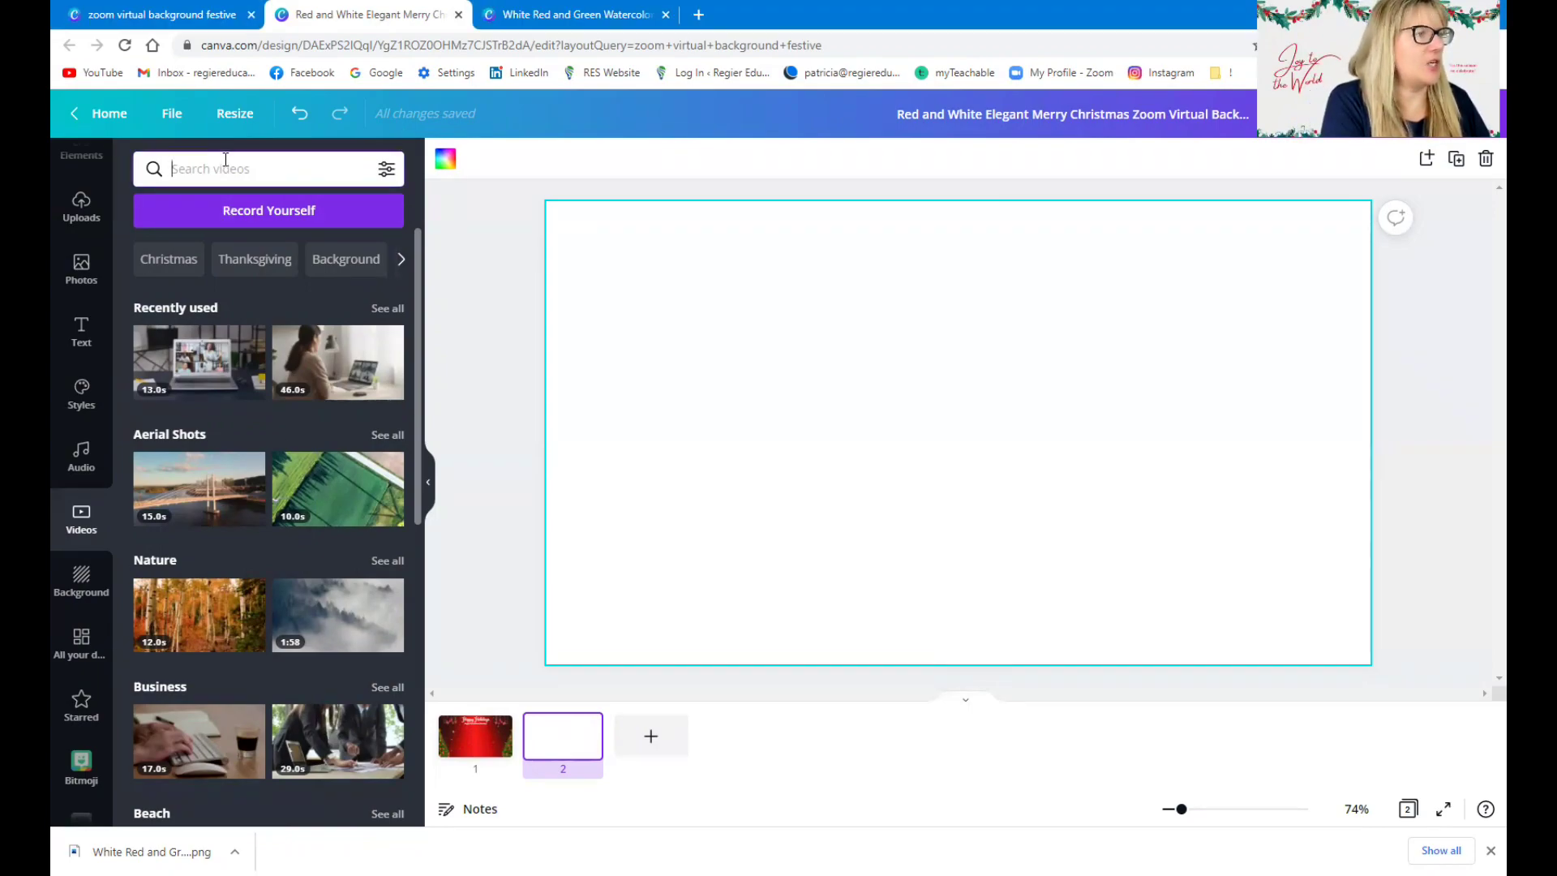
text(gingerbread)
key(Return)
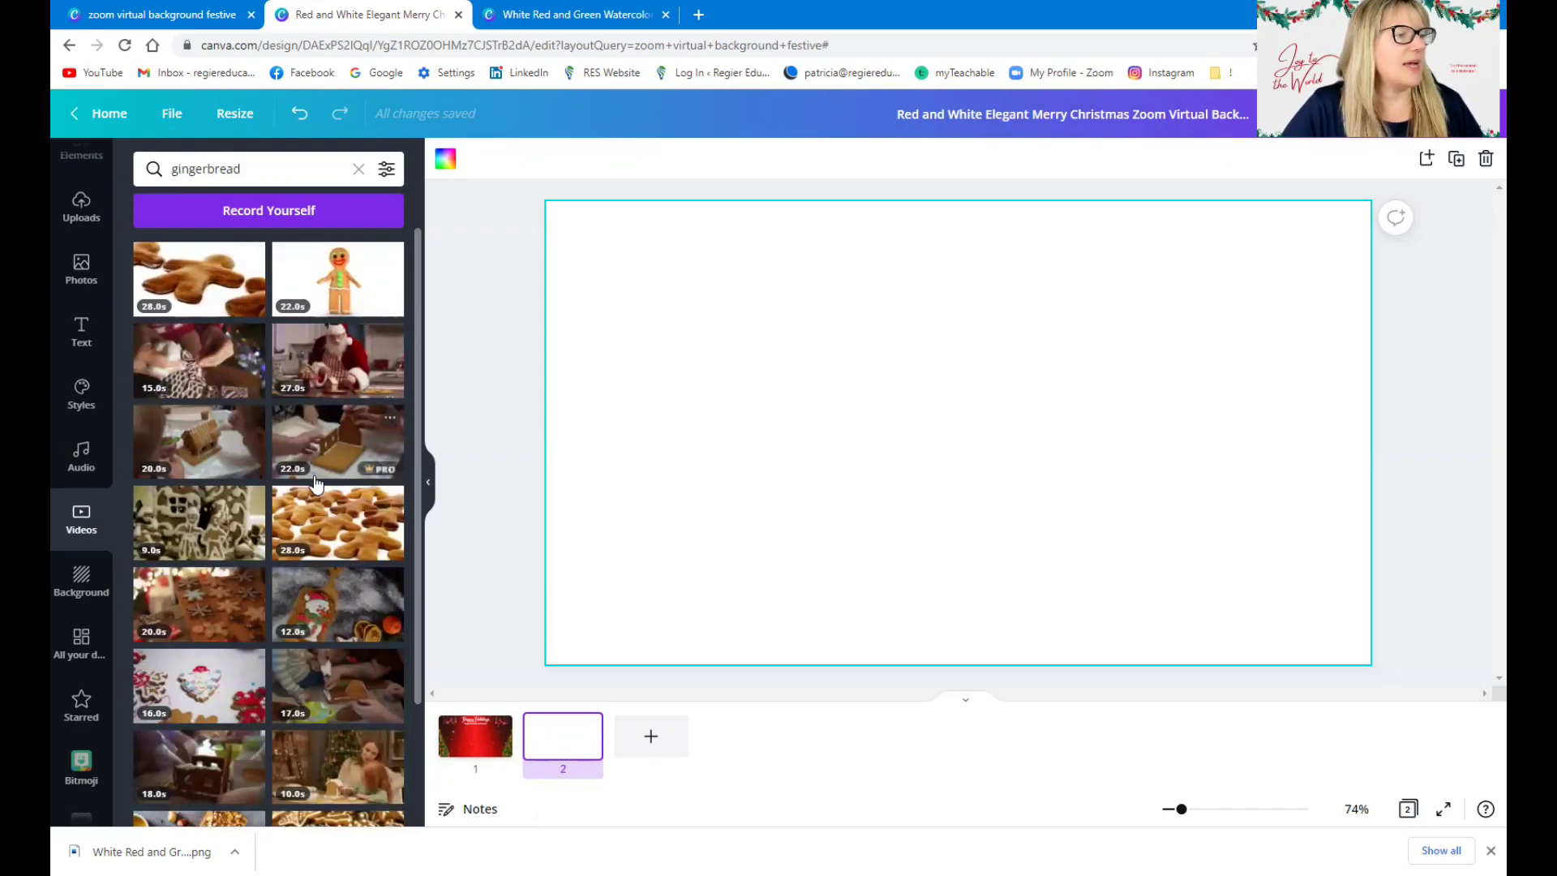
Fill page 2 with the gingerbread tree-cookie clip and add a blank third page
scroll(317, 485, down, 2)
scroll(317, 485, down, 1)
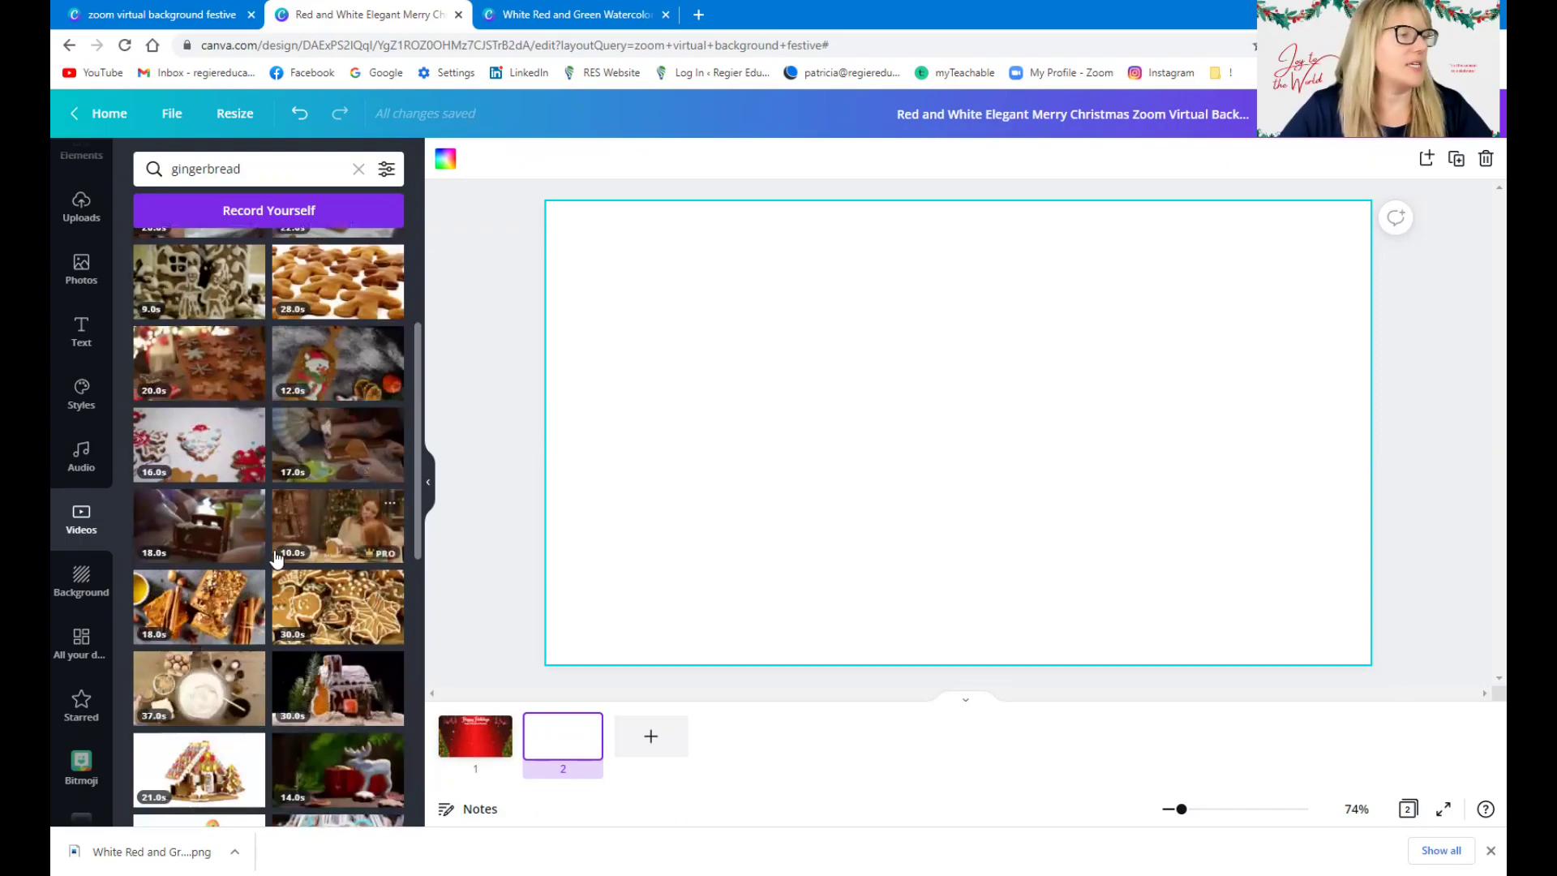
scroll(276, 559, down, 1)
scroll(244, 544, down, 2)
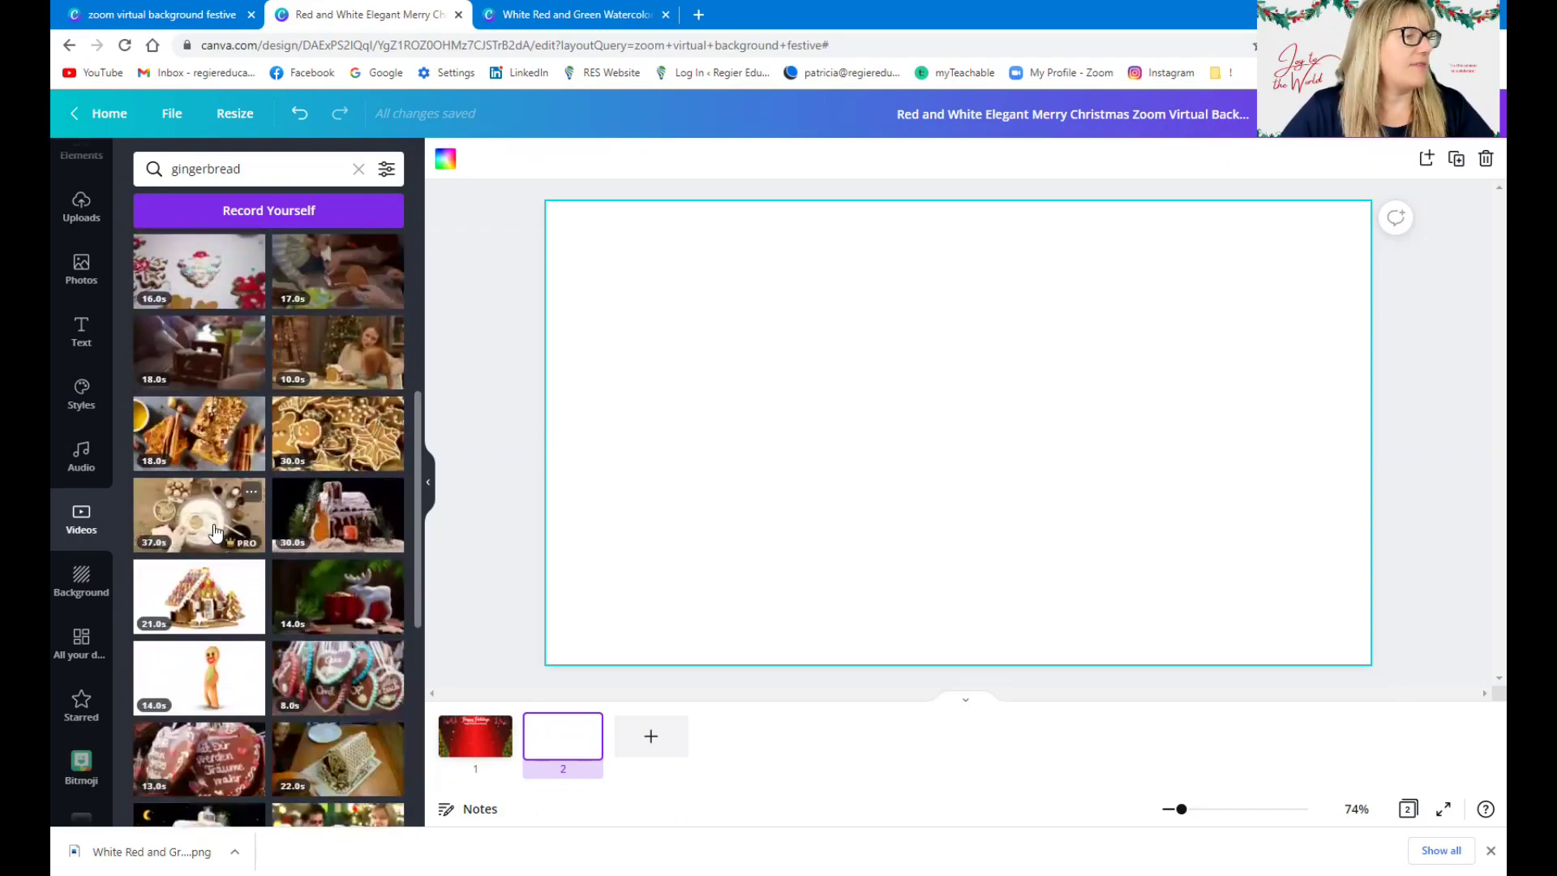
scroll(259, 519, down, 3)
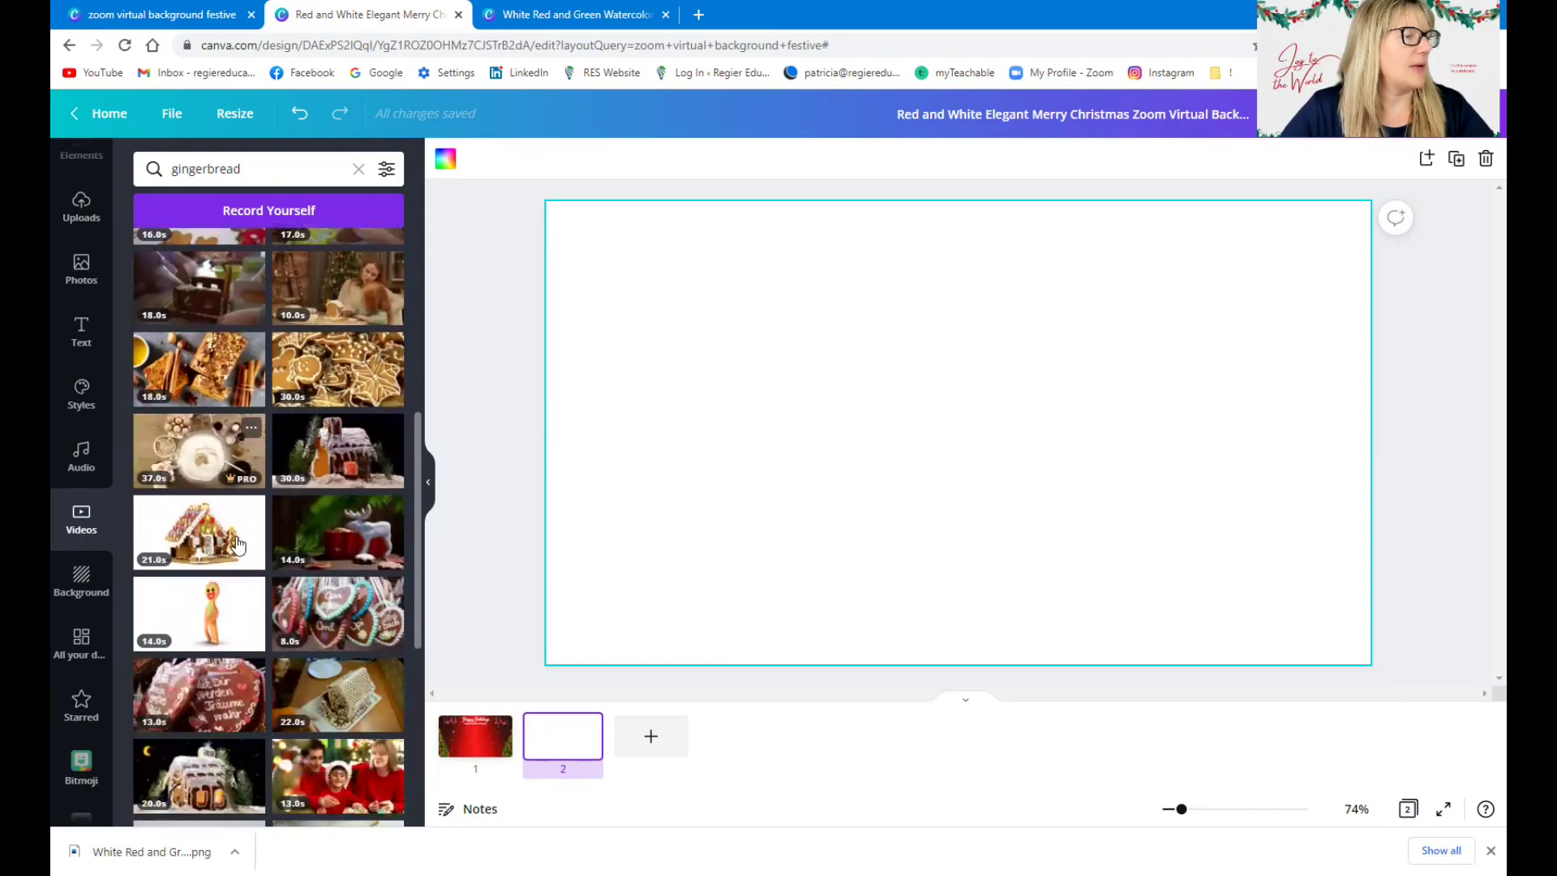
scroll(306, 502, down, 1)
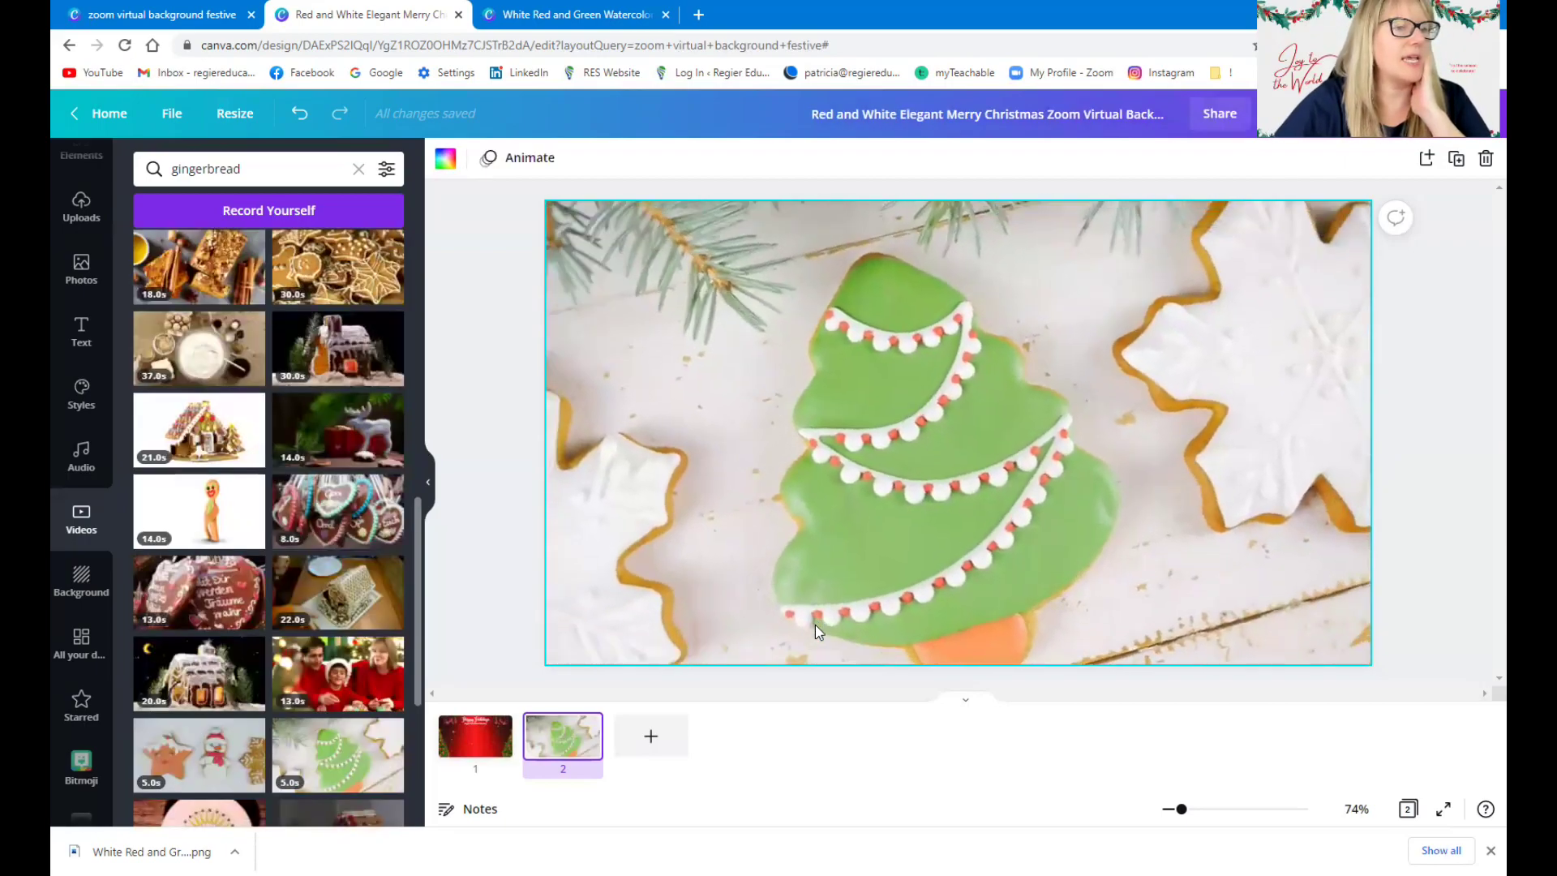
click(646, 740)
Try the hot-chocolate video on page 3, then delete it
scroll(168, 403, down, 5)
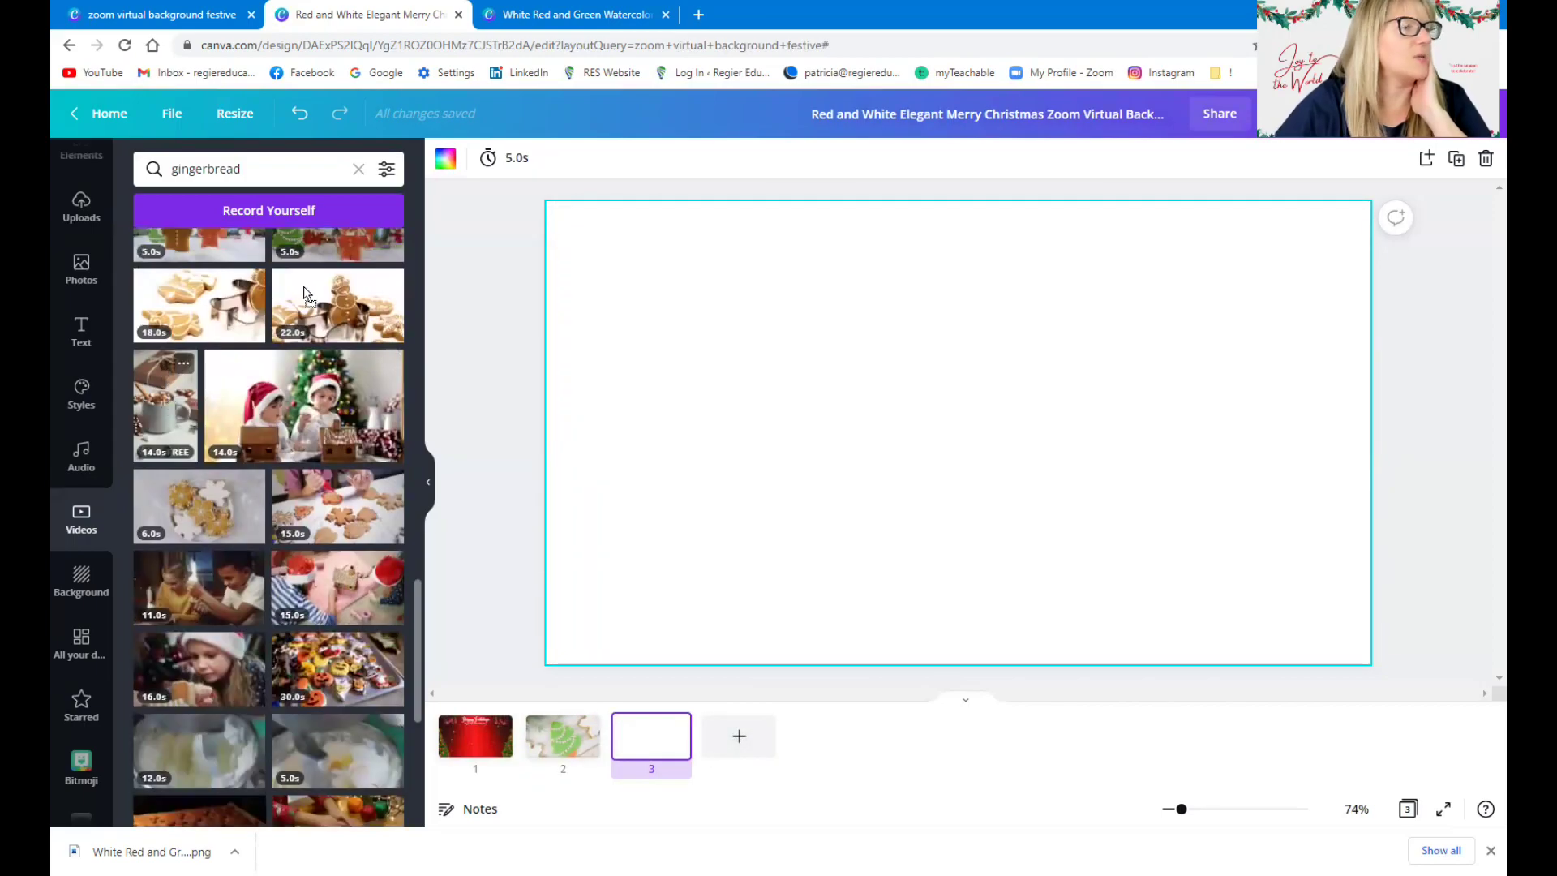
drag(604, 223, 839, 521)
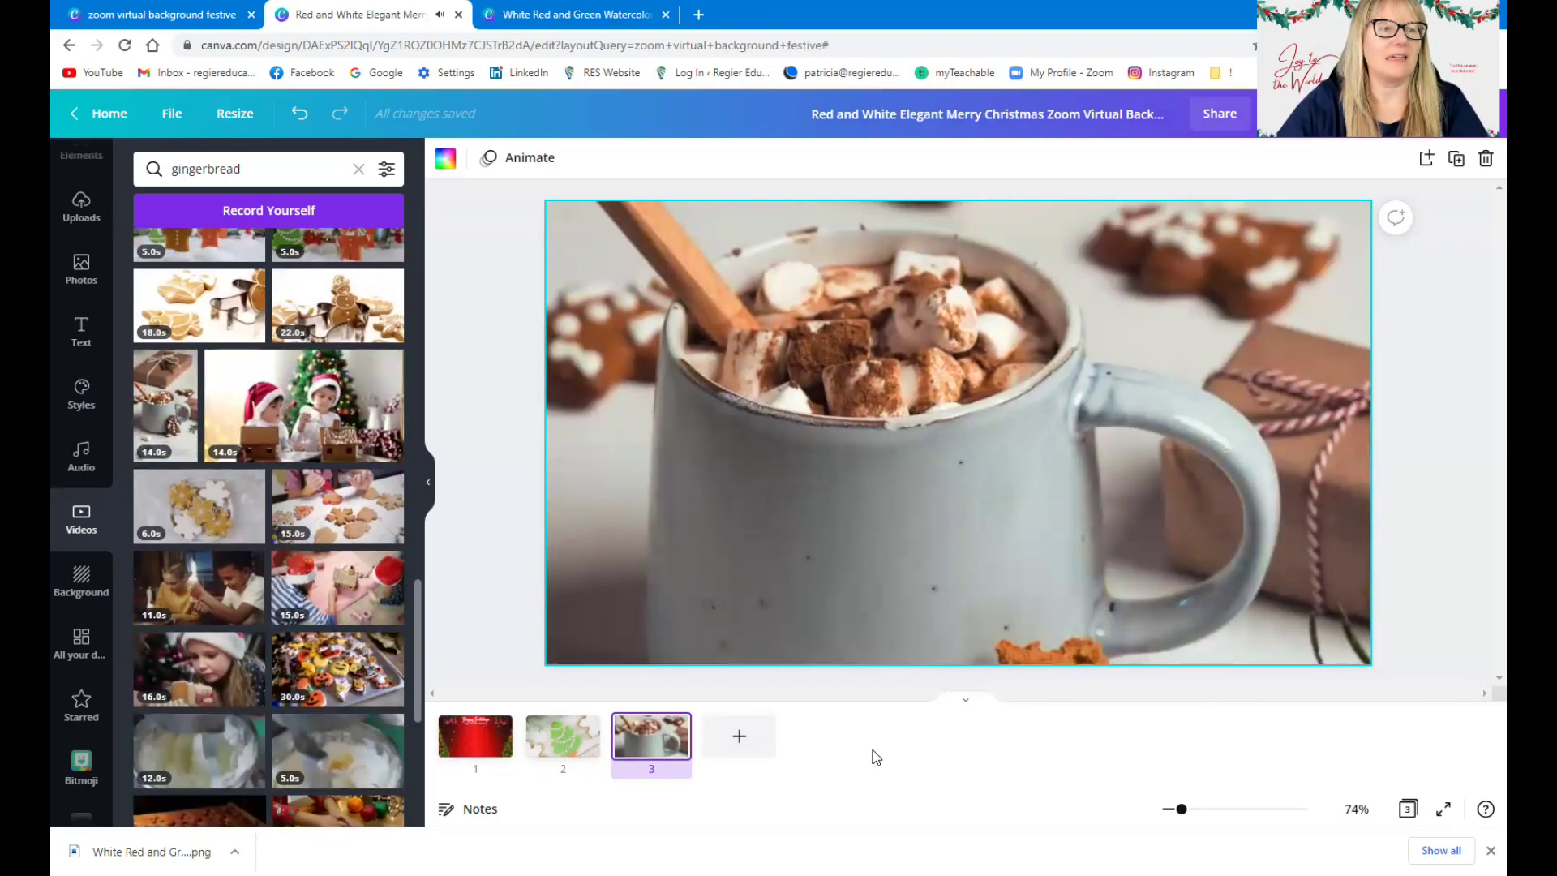
click(705, 467)
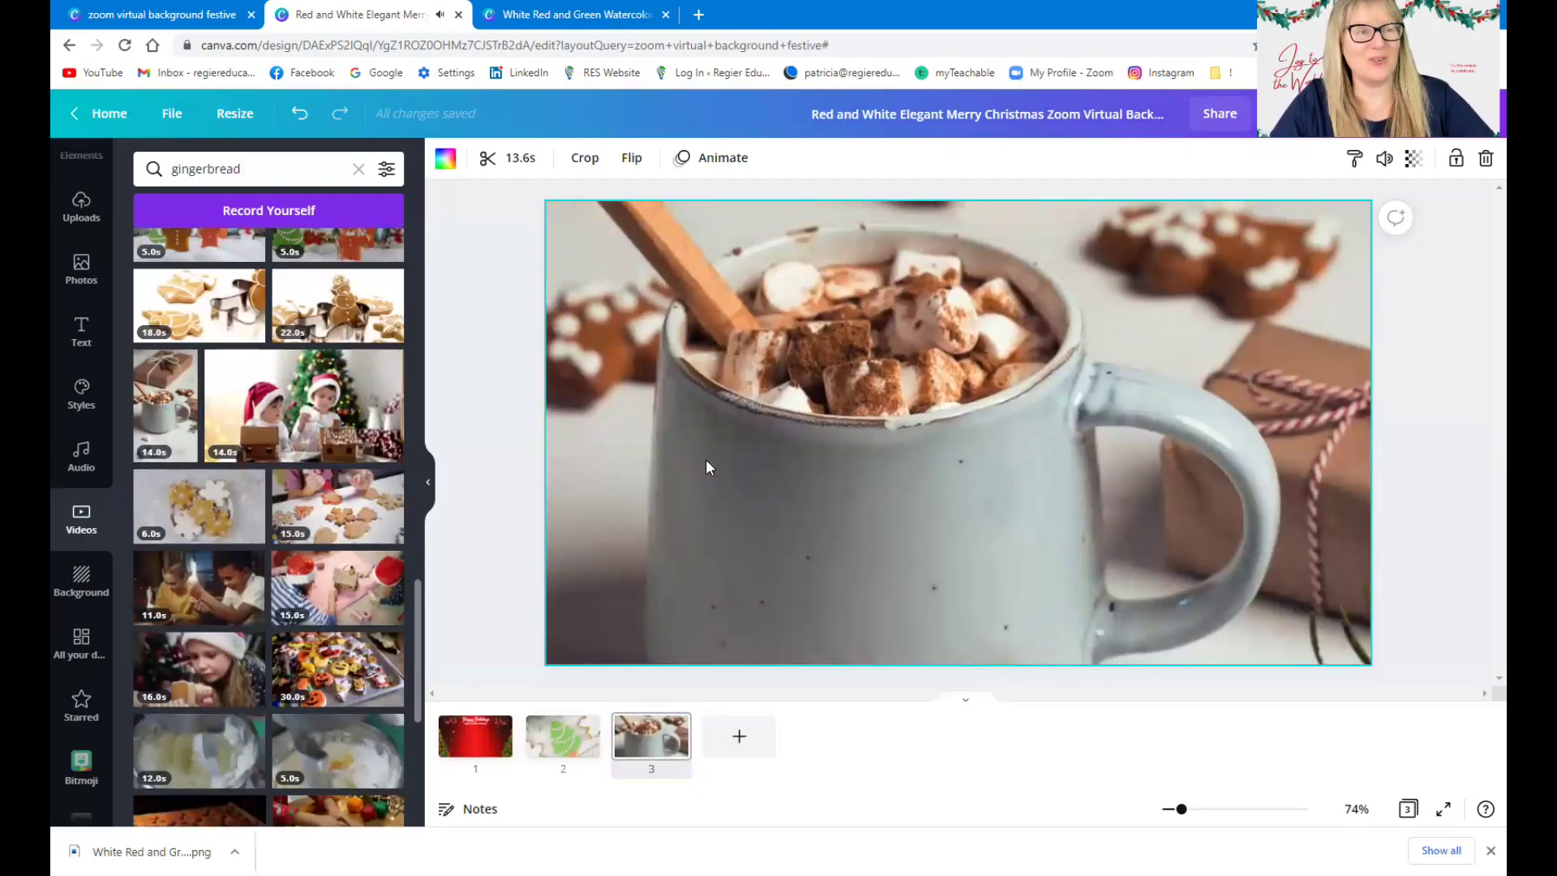
key(Delete)
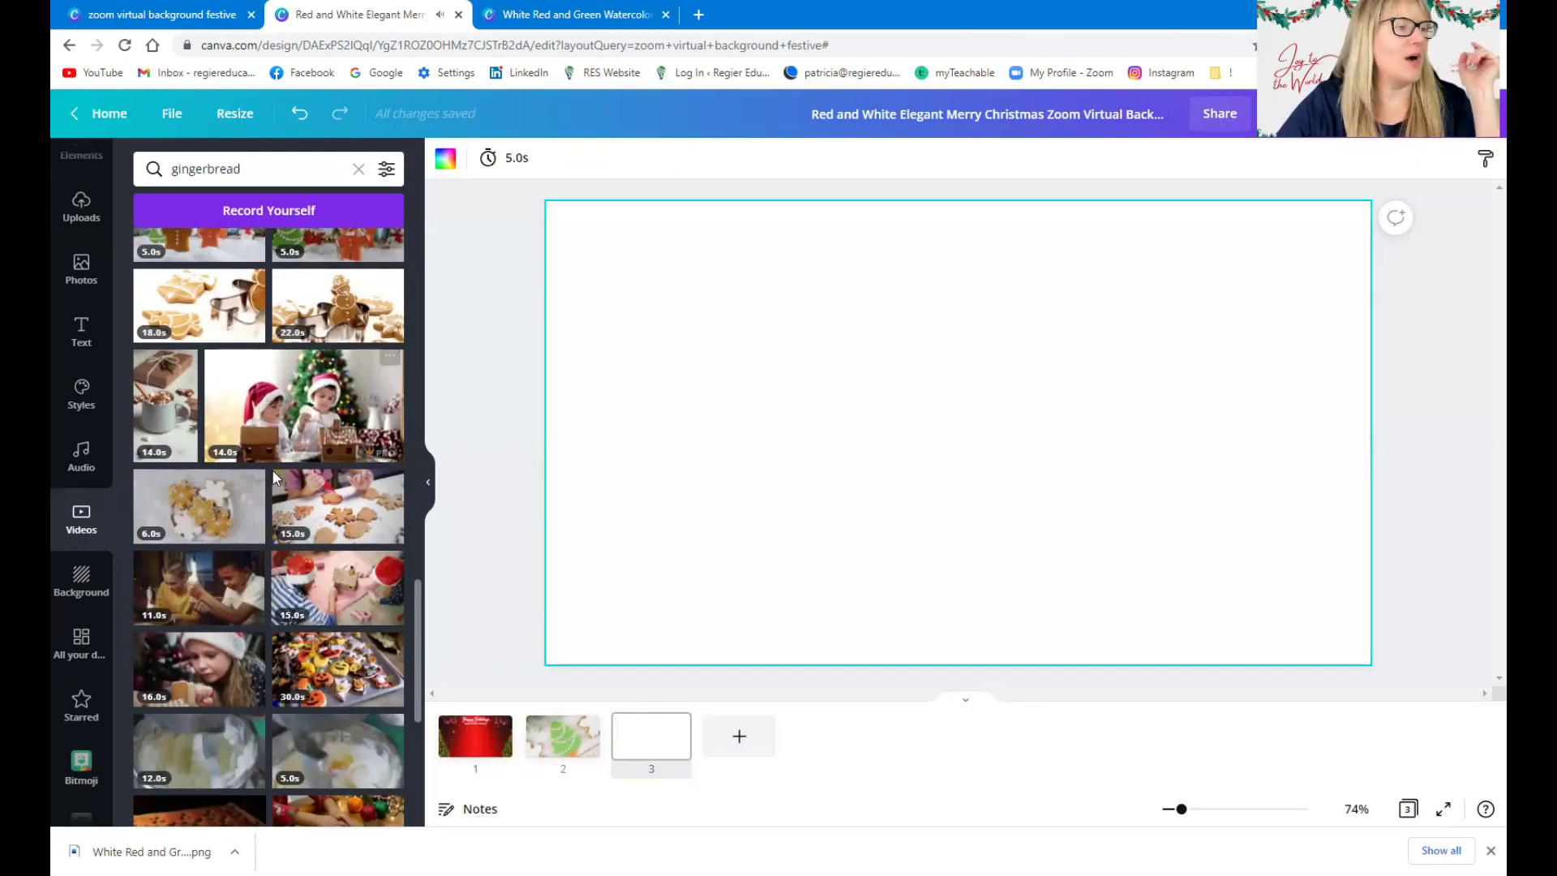
Add the portrait hot-chocolate video to page 3, enlarge it, and place it left
click(168, 420)
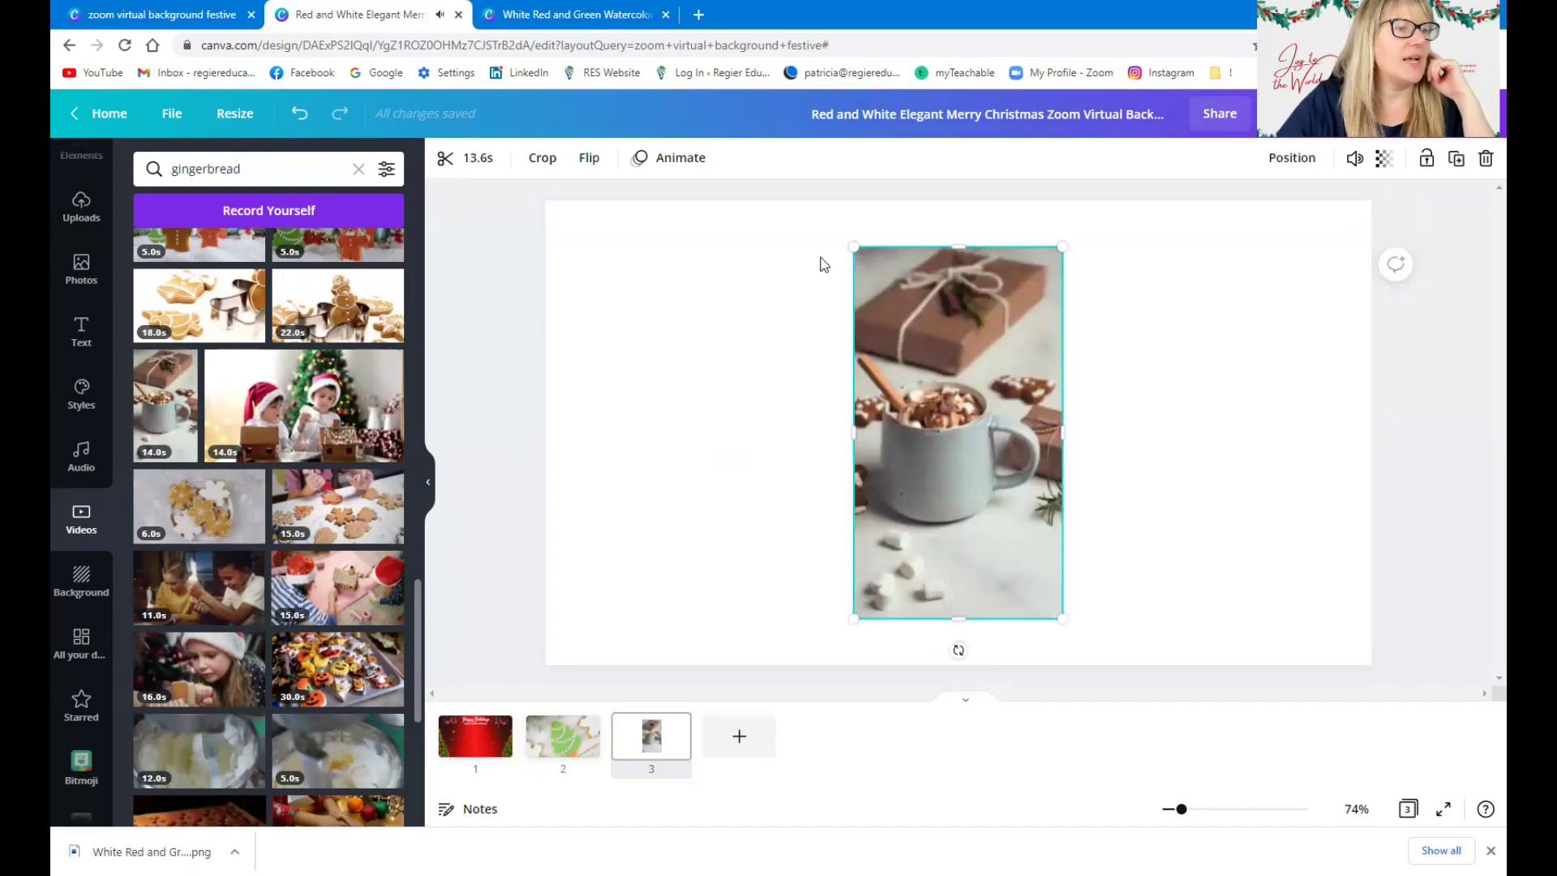
drag(853, 247, 809, 213)
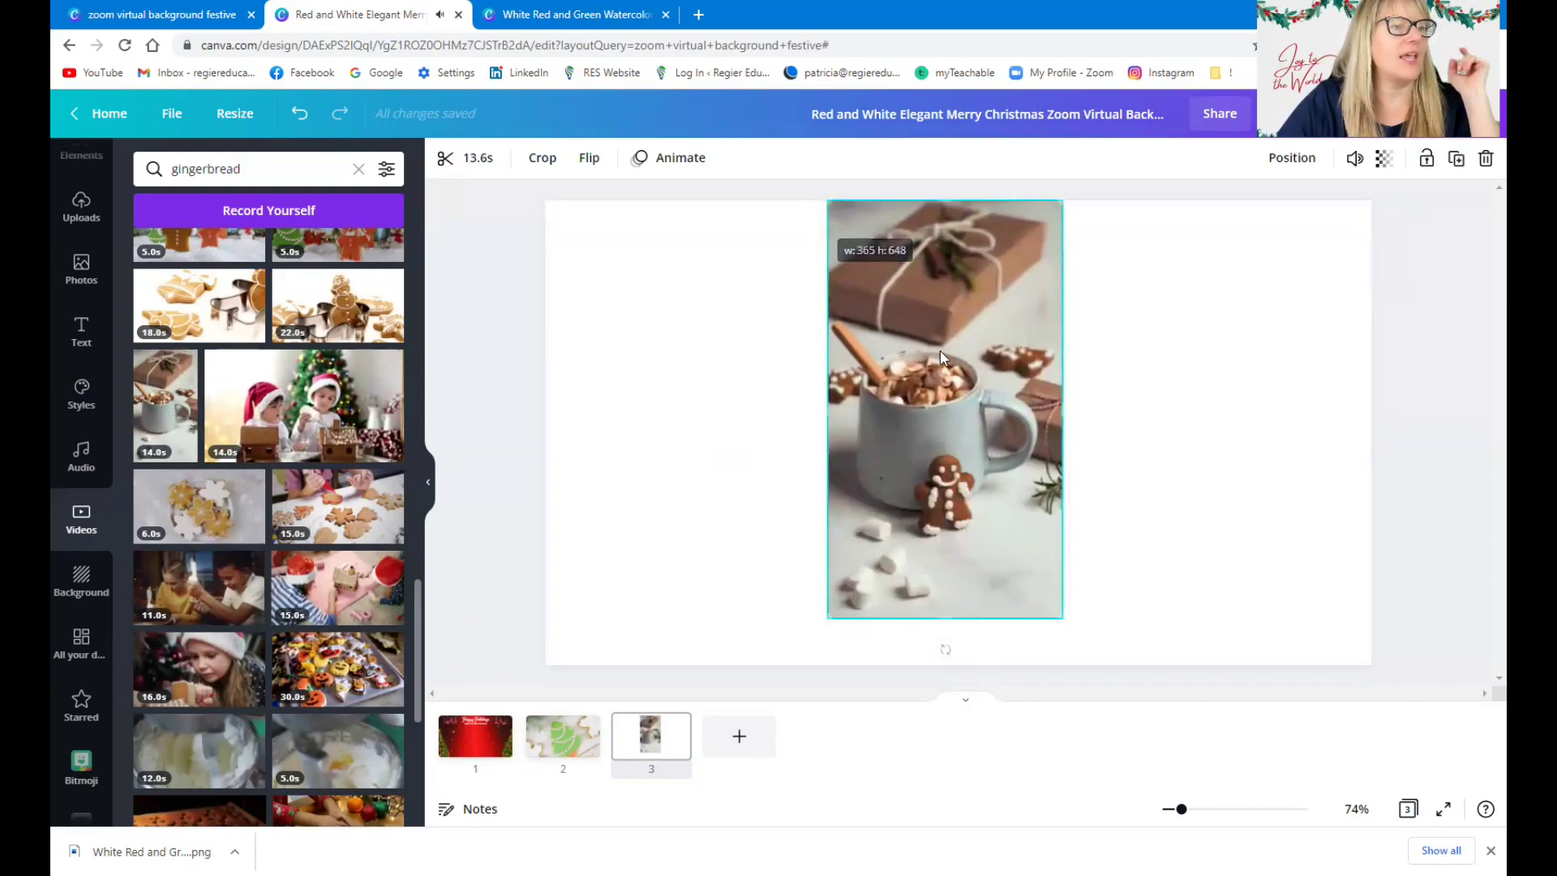
drag(960, 336, 714, 351)
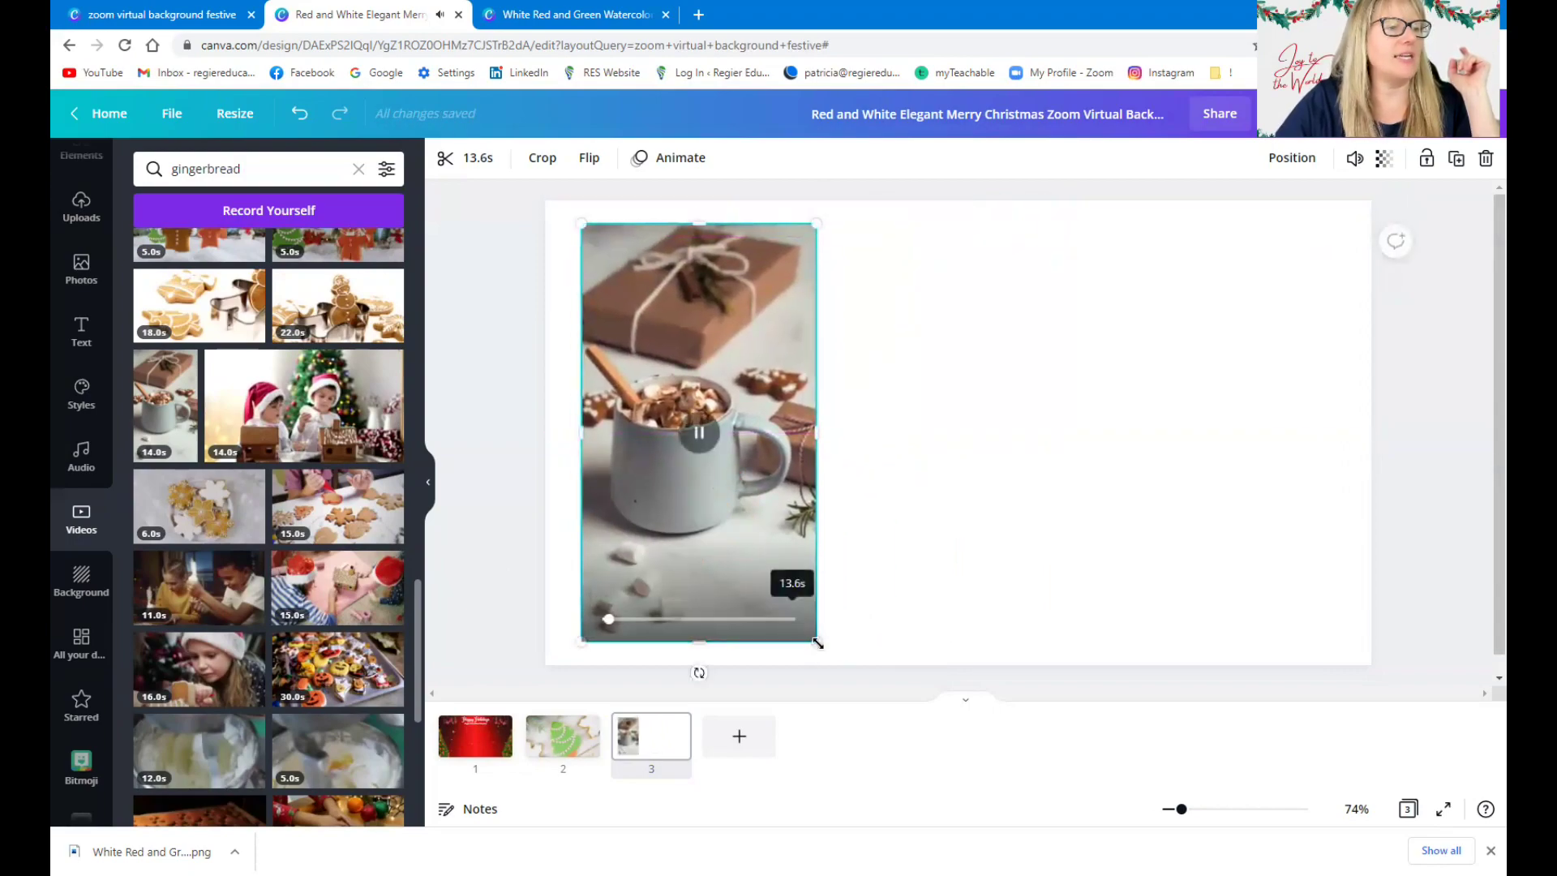
drag(819, 639, 821, 649)
click(996, 563)
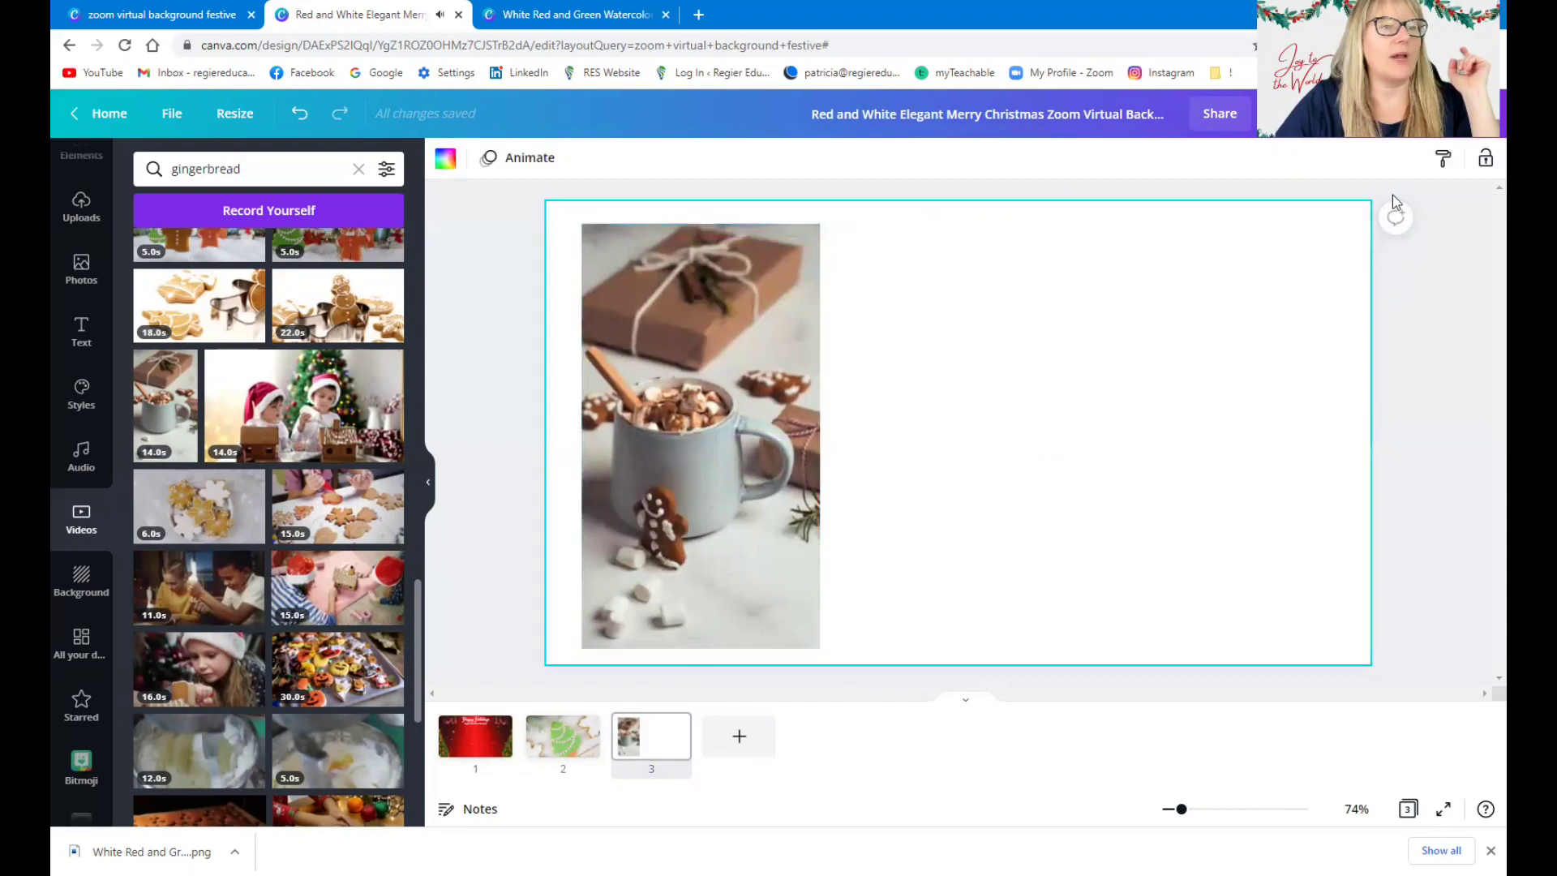
Download only page 3 of the design as an MP4 video
click(1282, 113)
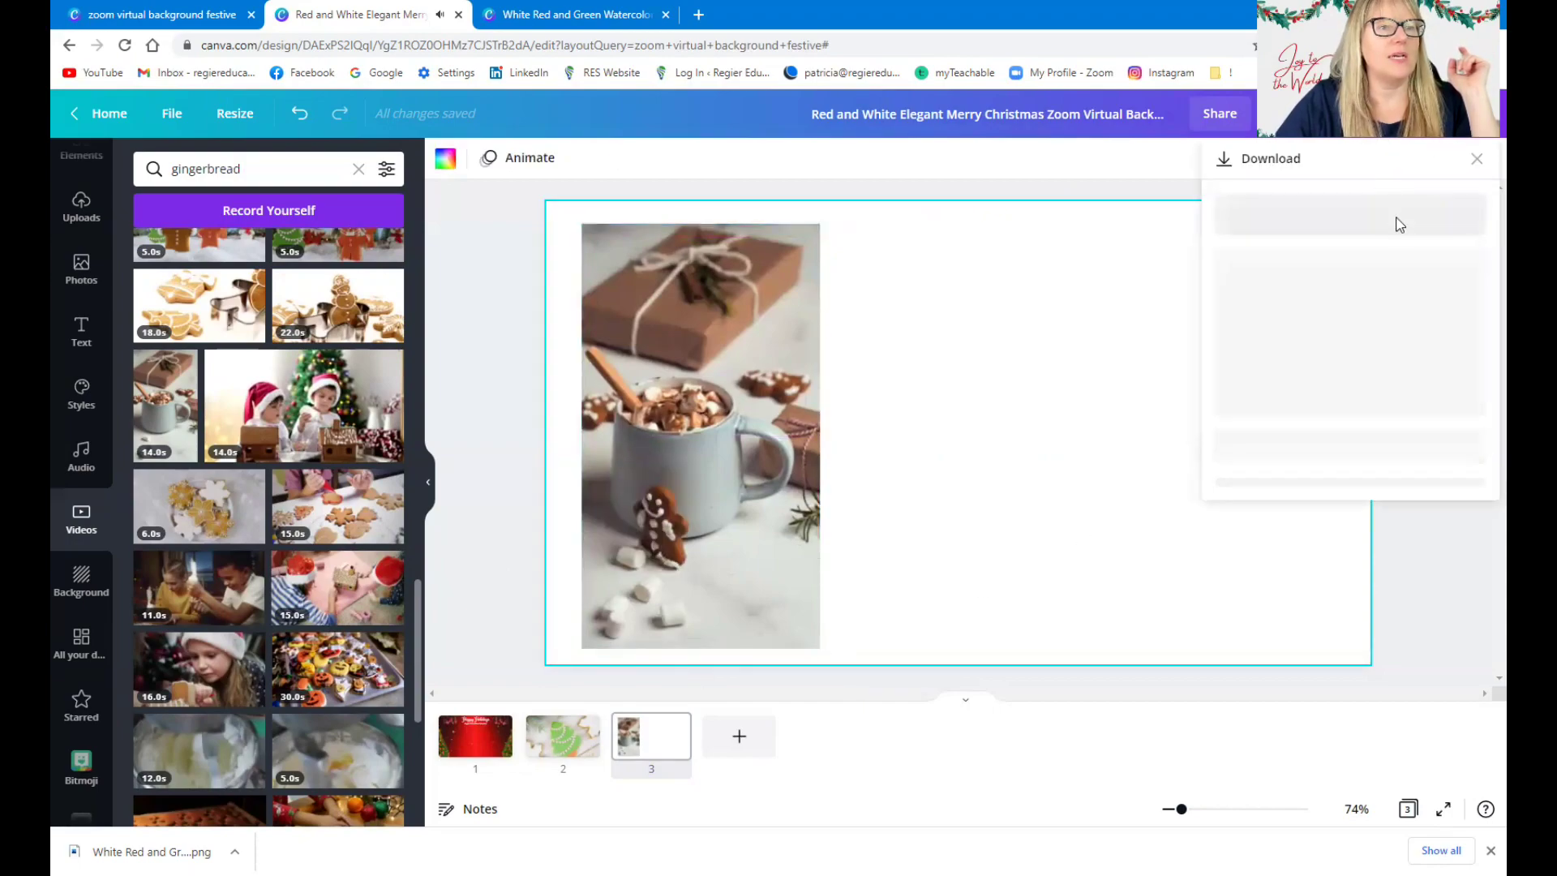
click(1469, 304)
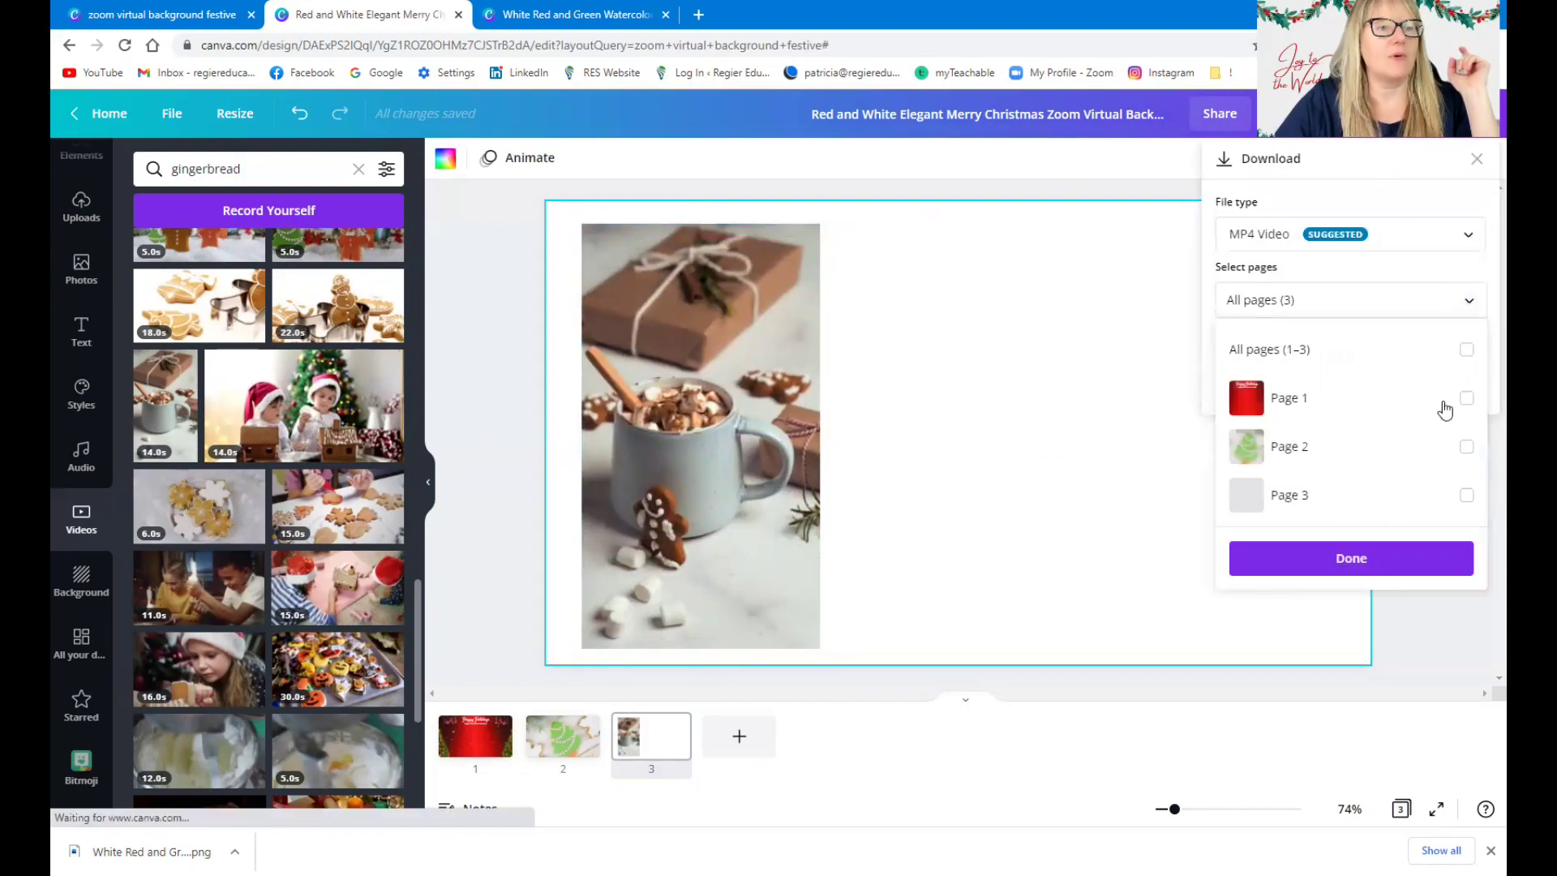
click(1466, 497)
click(1363, 559)
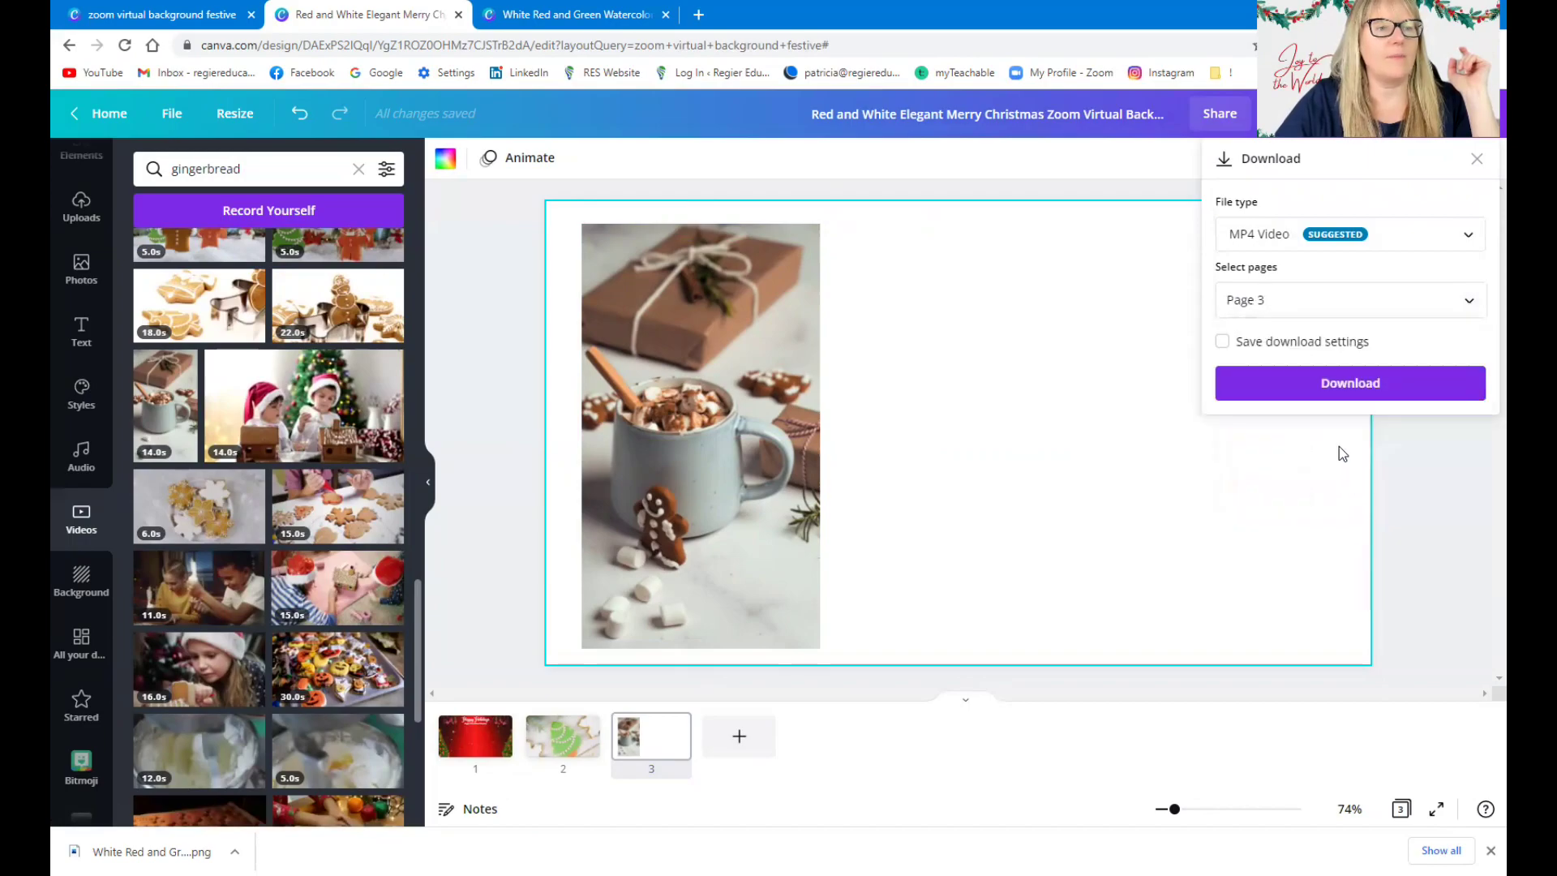
click(1338, 386)
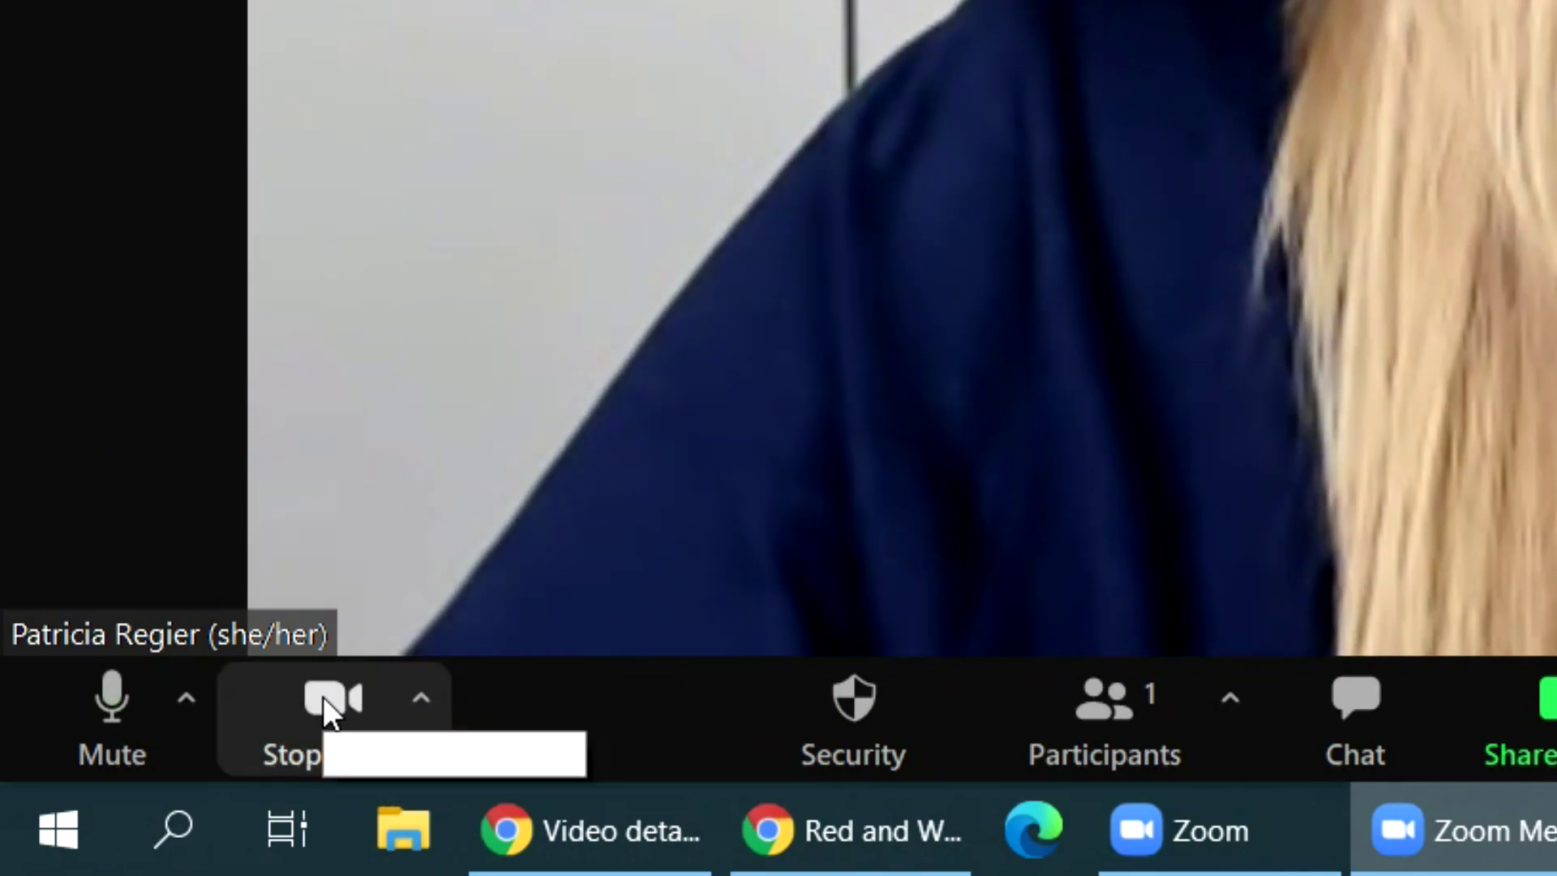
Restart the Zoom camera by stopping and starting video, then show its options list
click(329, 697)
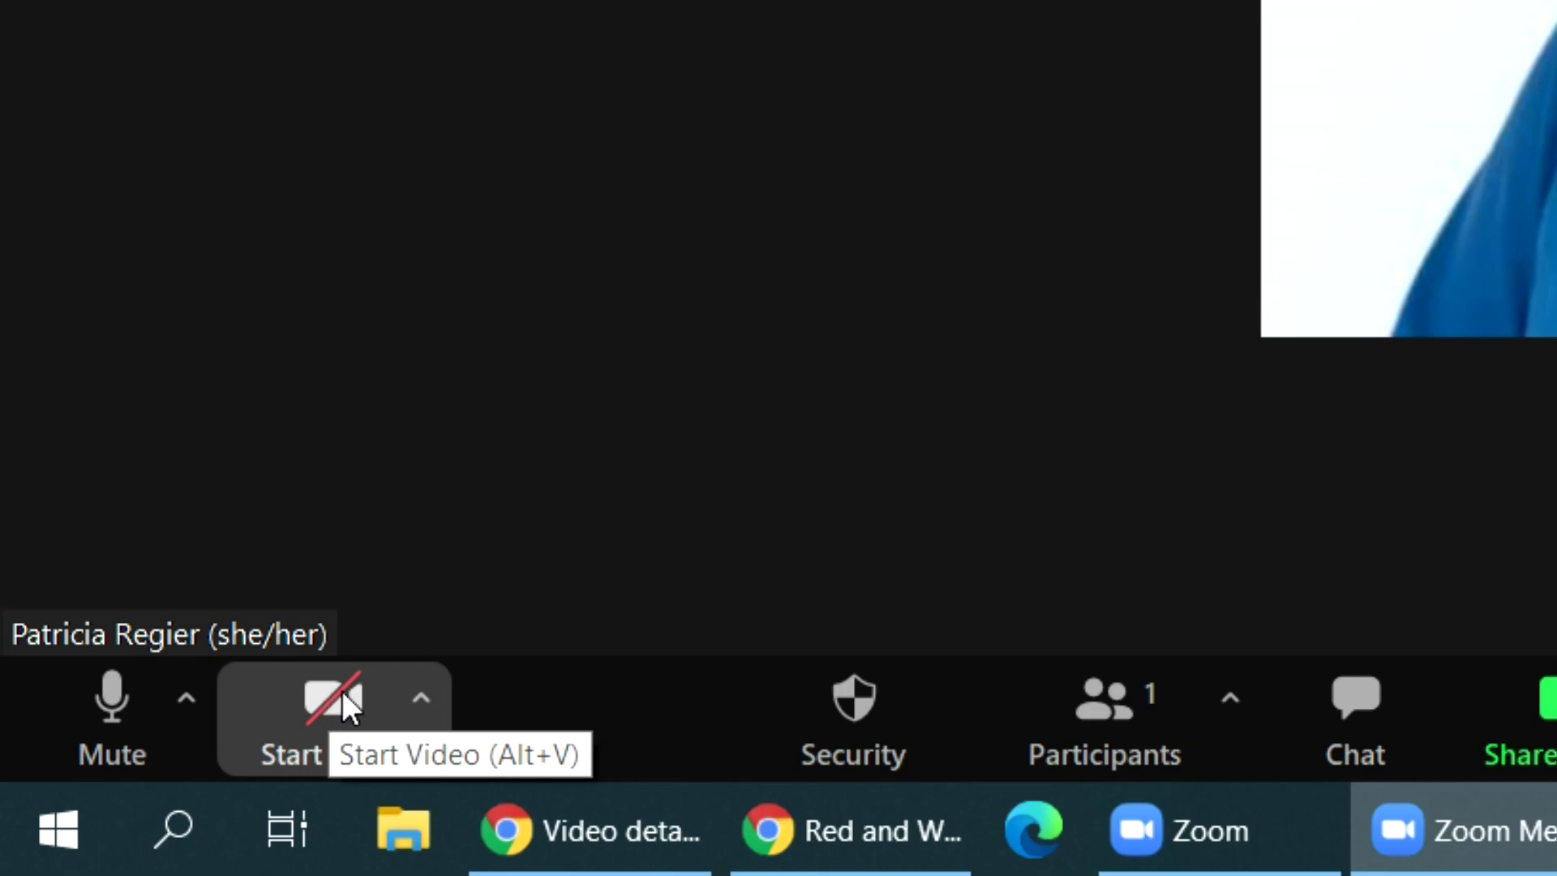
click(332, 694)
click(430, 702)
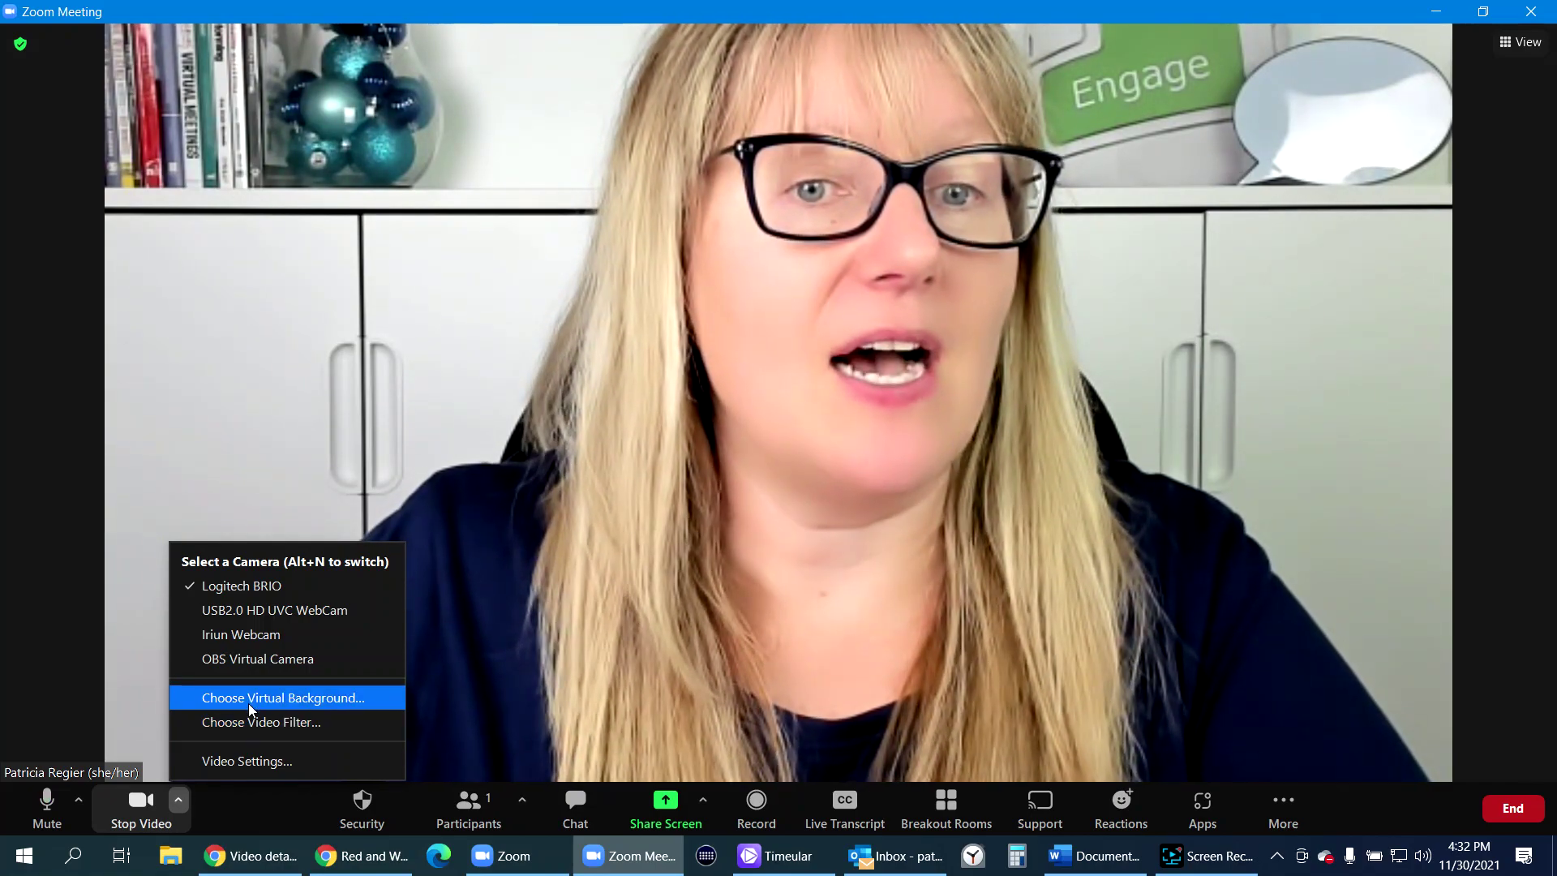
Apply Zoom's Lights video filter to the camera feed and close Settings
click(363, 710)
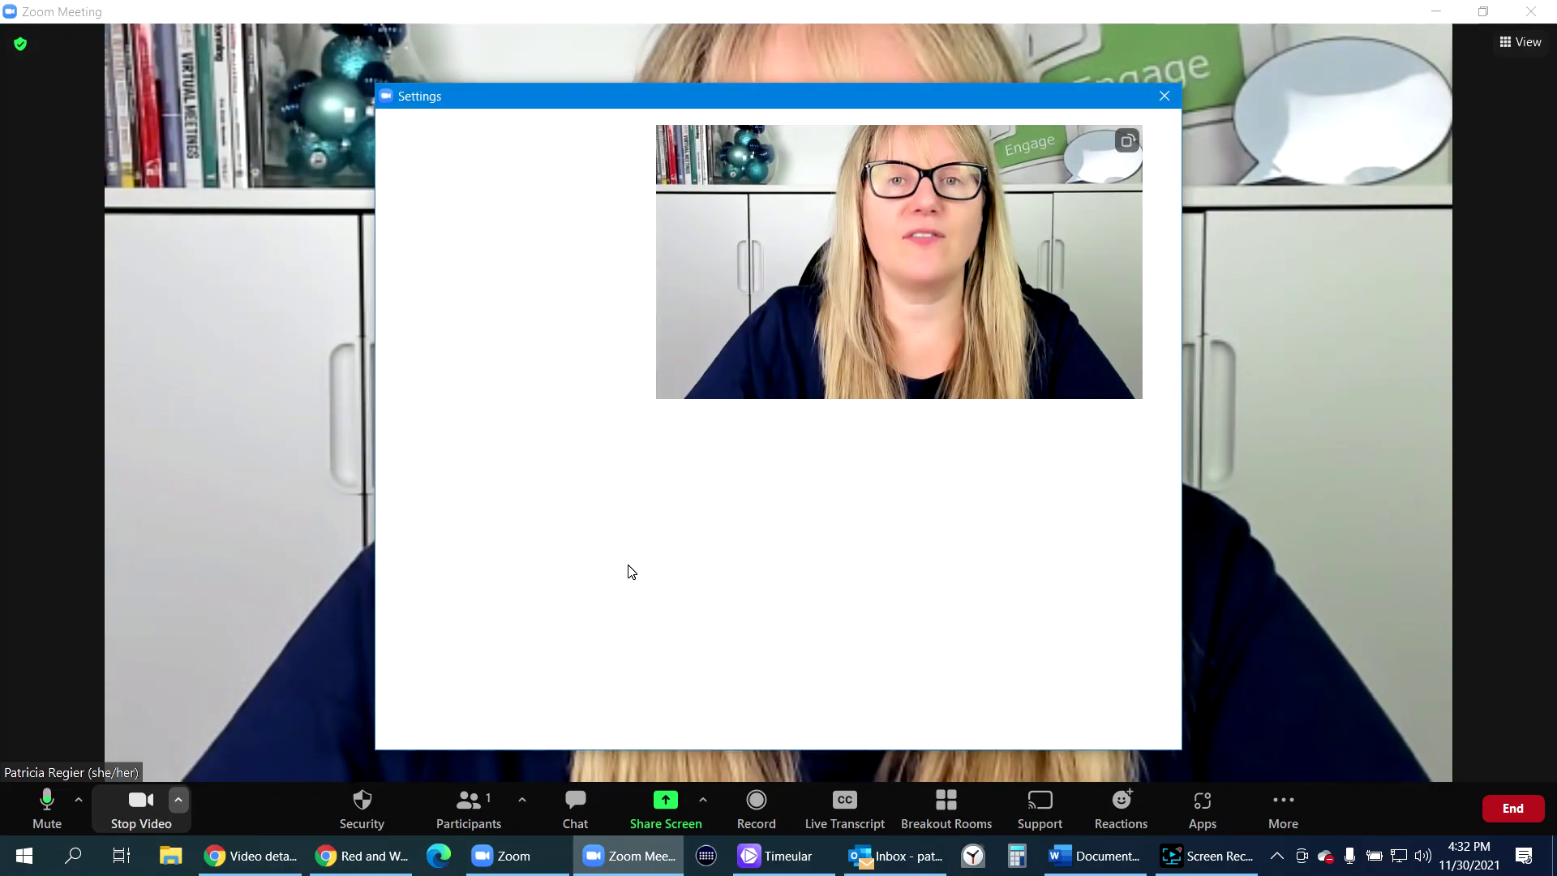
scroll(970, 618, down, 1)
scroll(971, 618, down, 6)
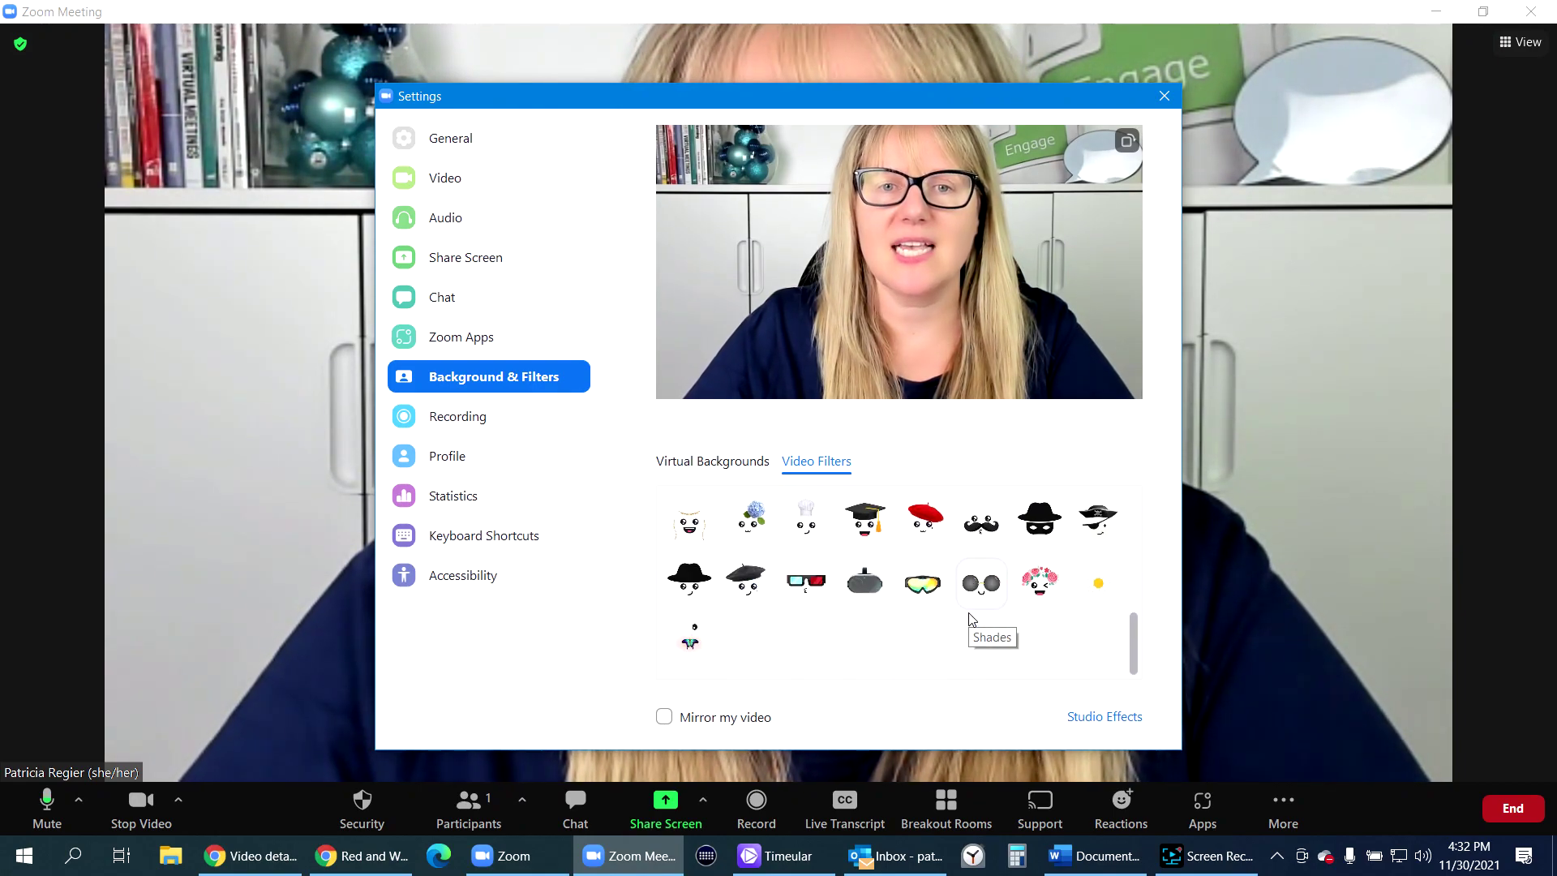
scroll(971, 618, up, 4)
scroll(971, 618, up, 1)
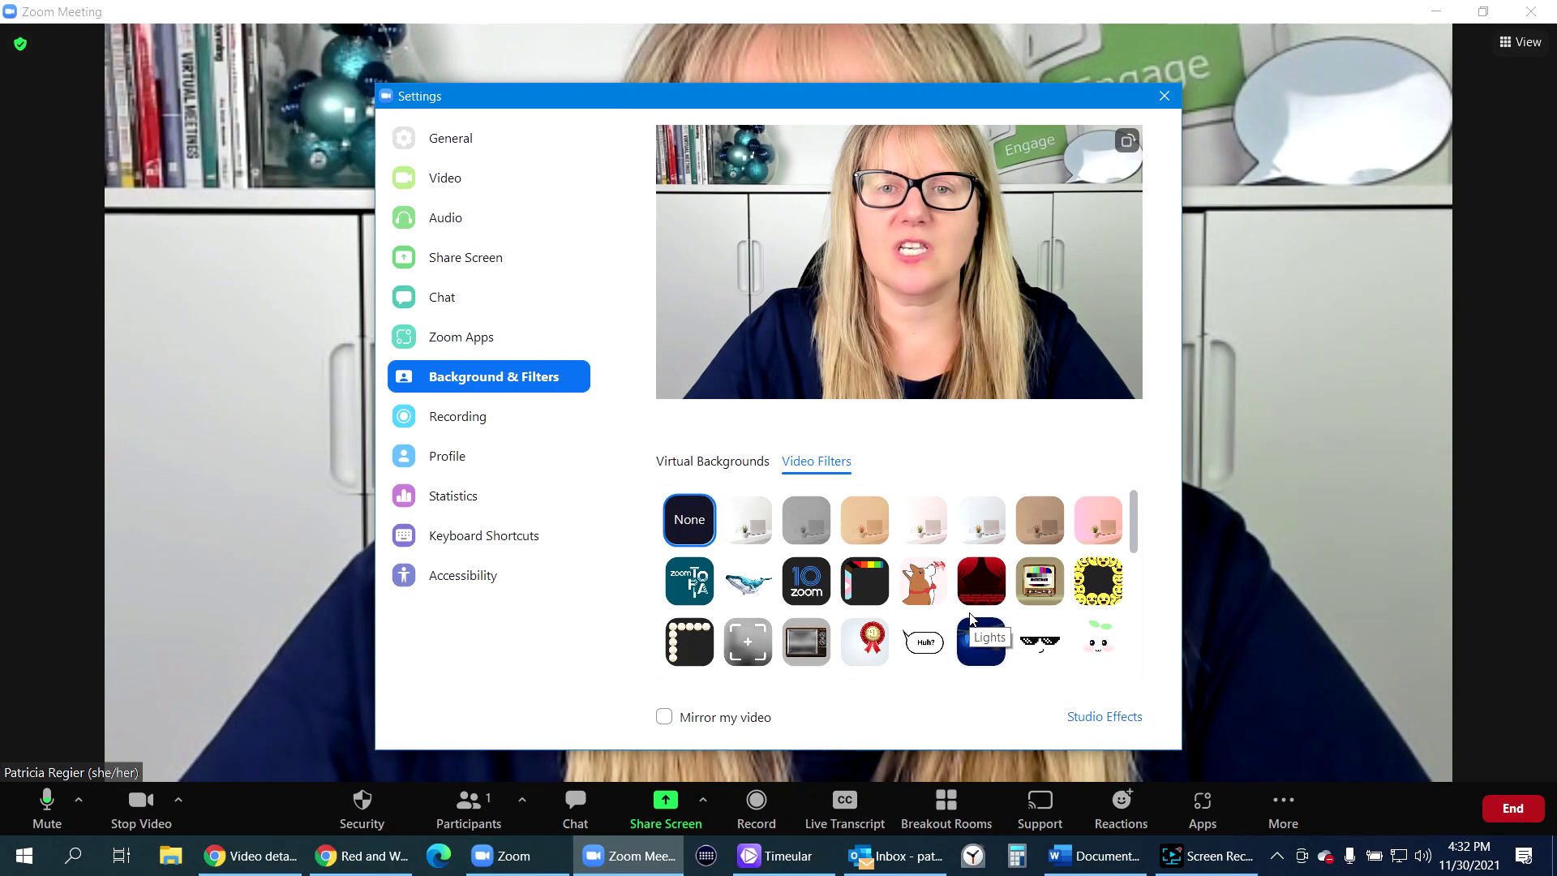
scroll(976, 609, down, 1)
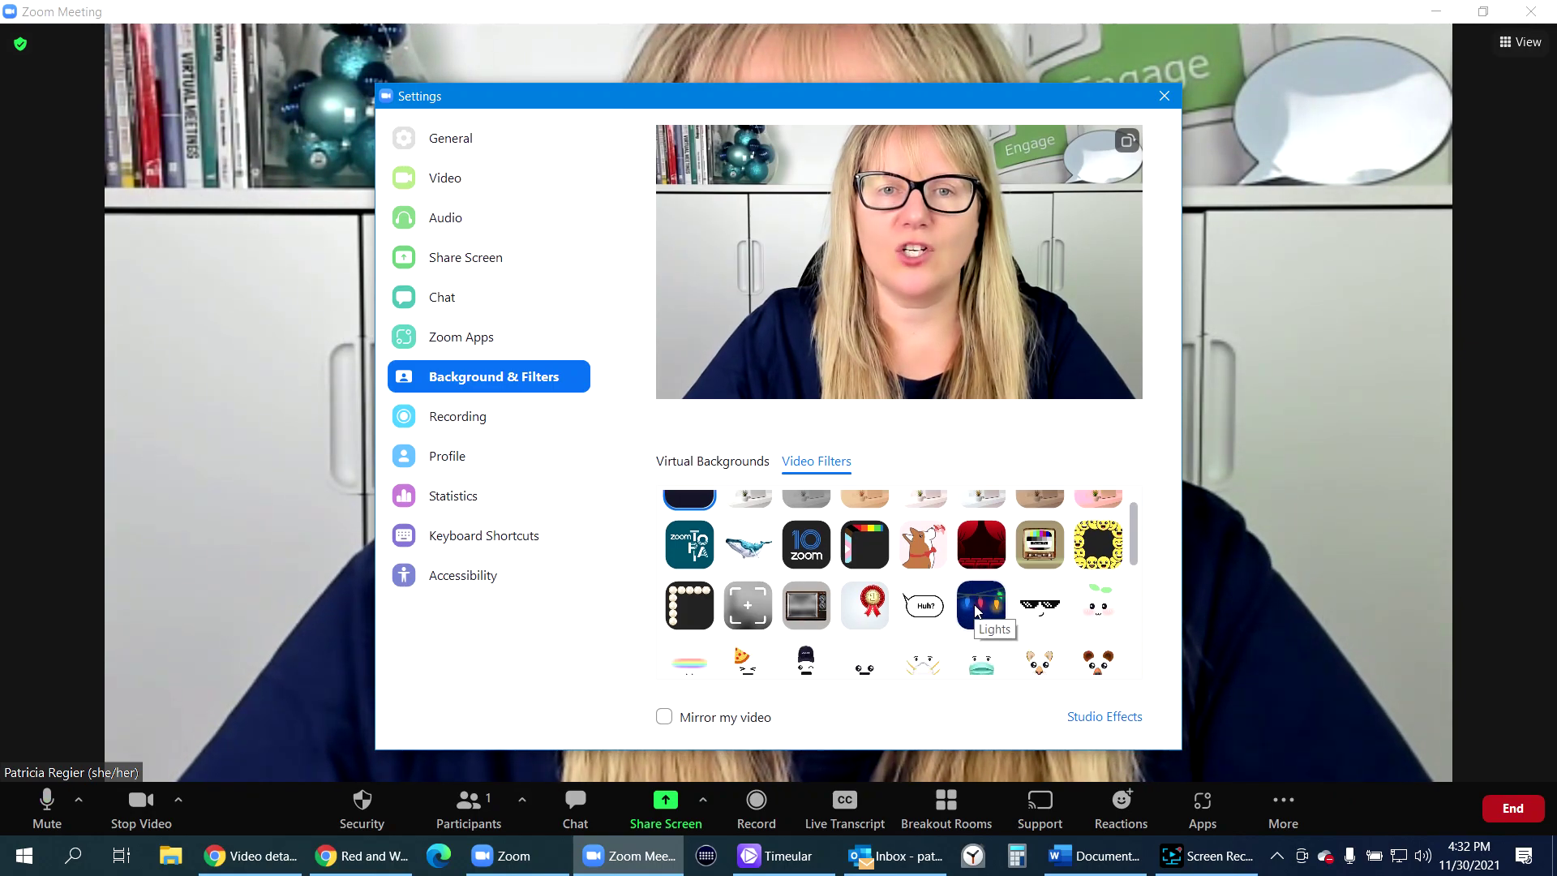
scroll(976, 610, down, 1)
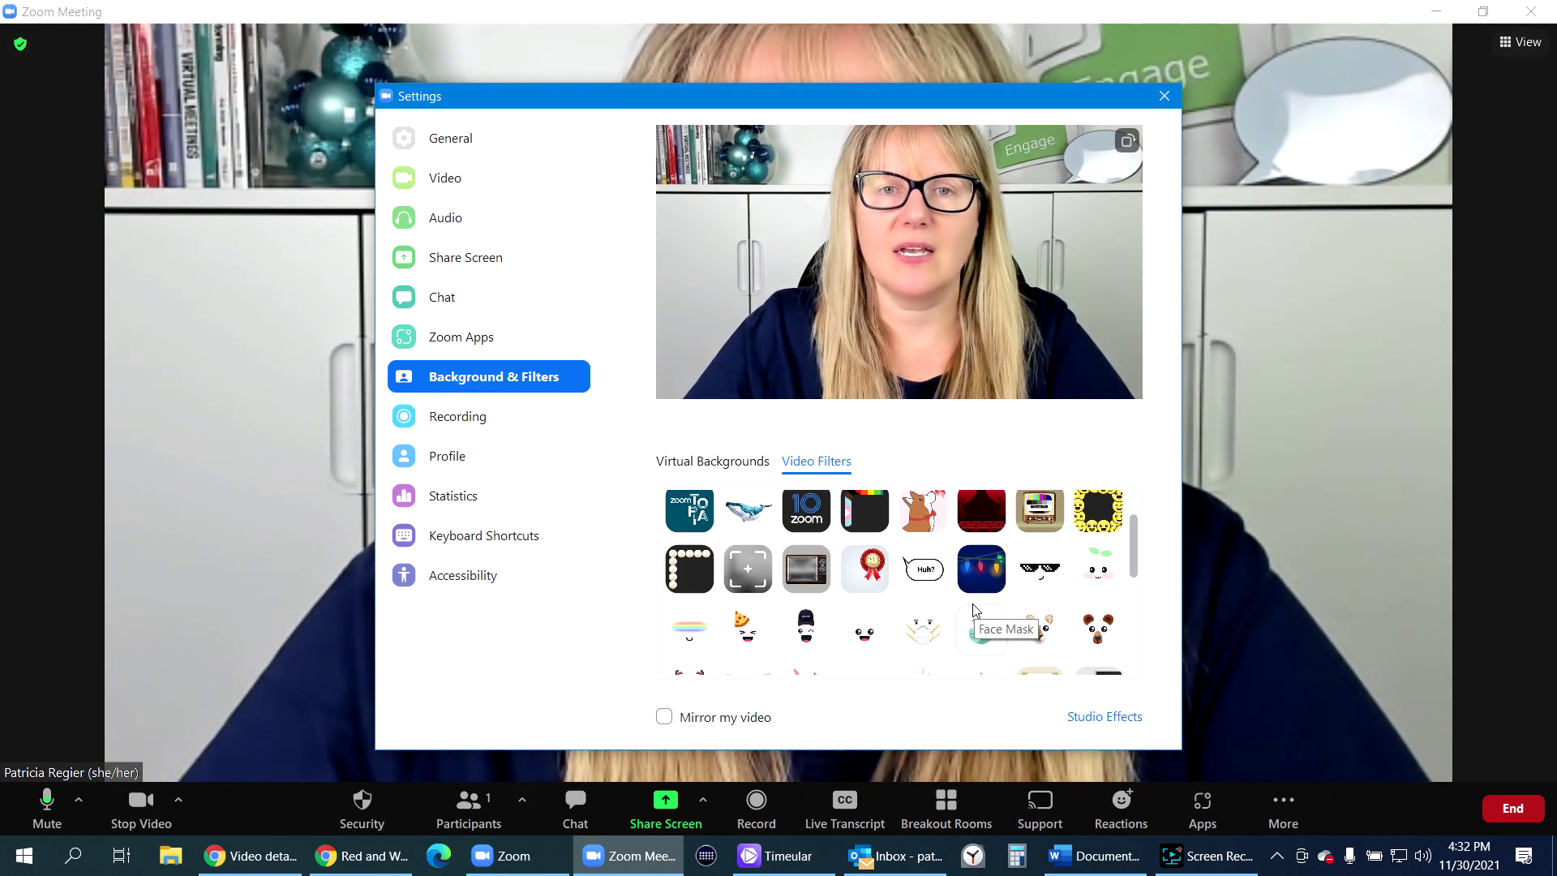
scroll(971, 609, down, 1)
click(972, 531)
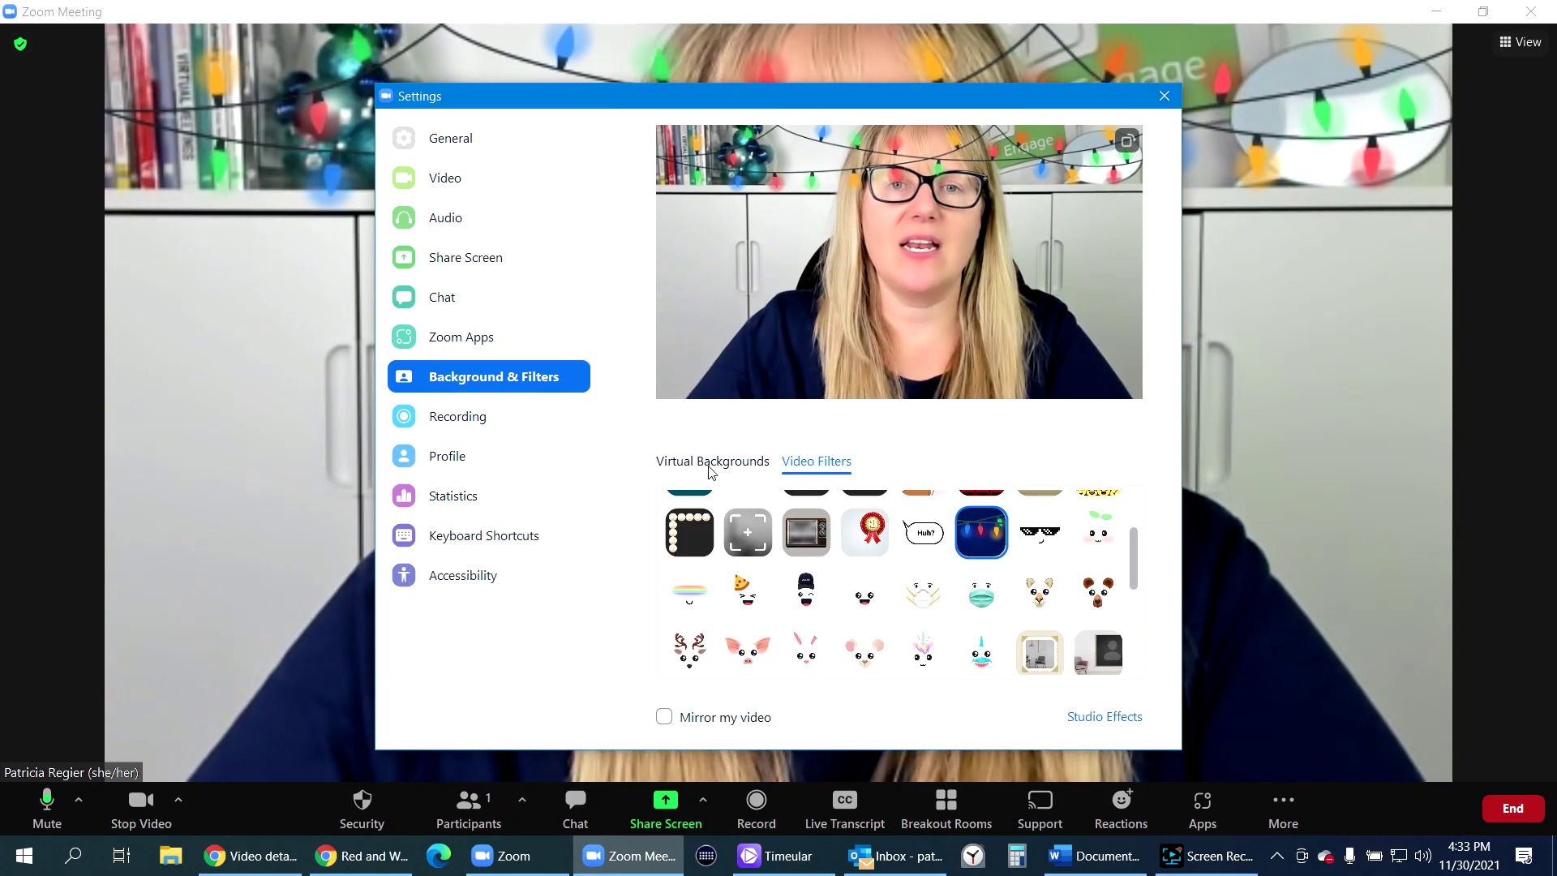
click(1164, 95)
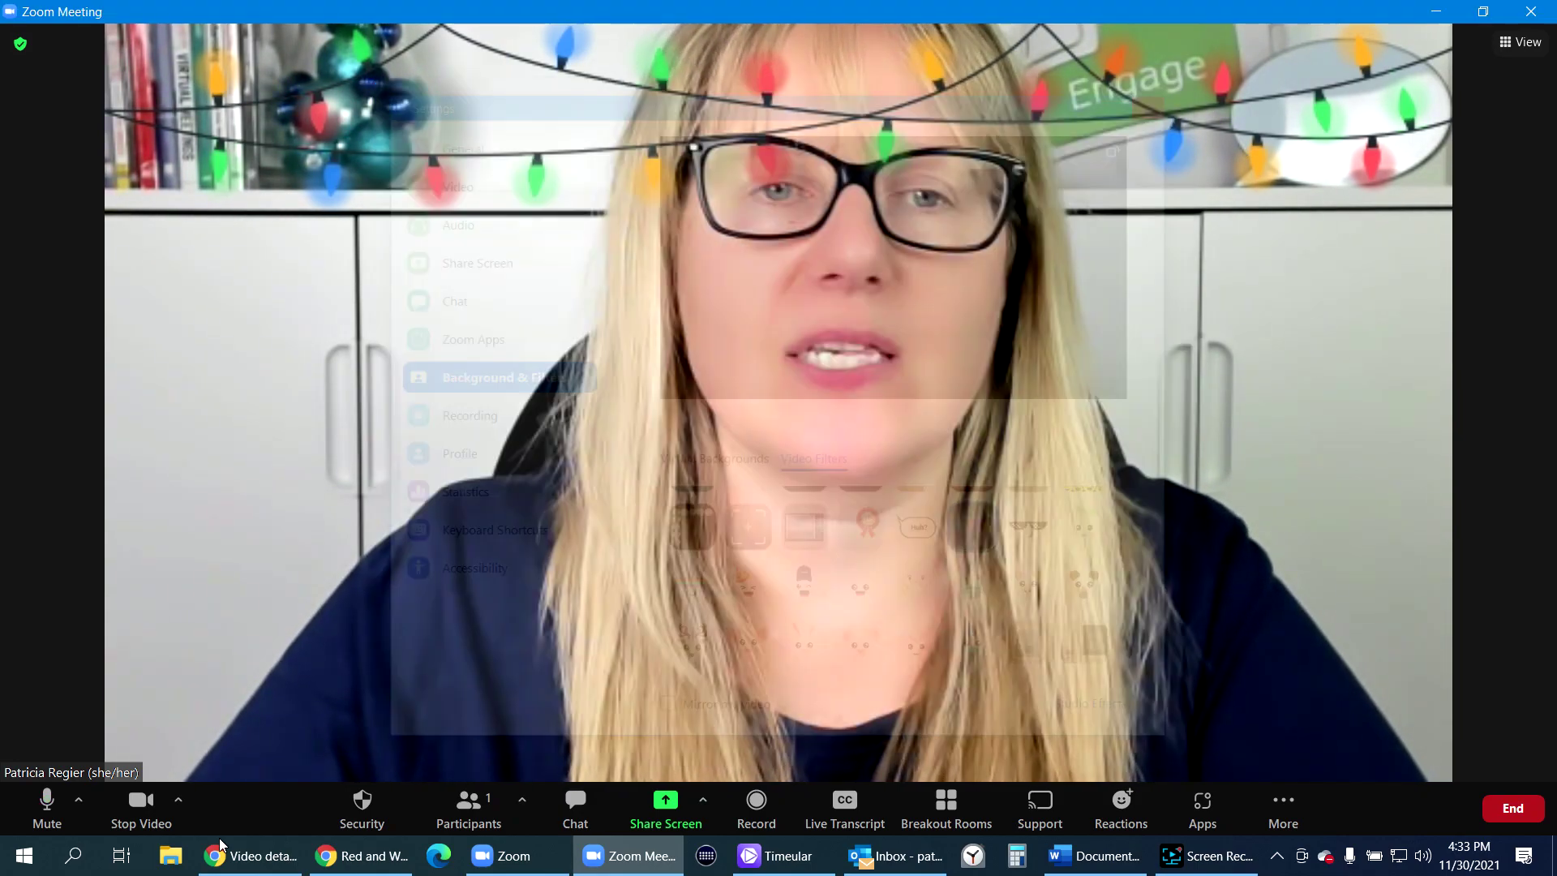
click(177, 800)
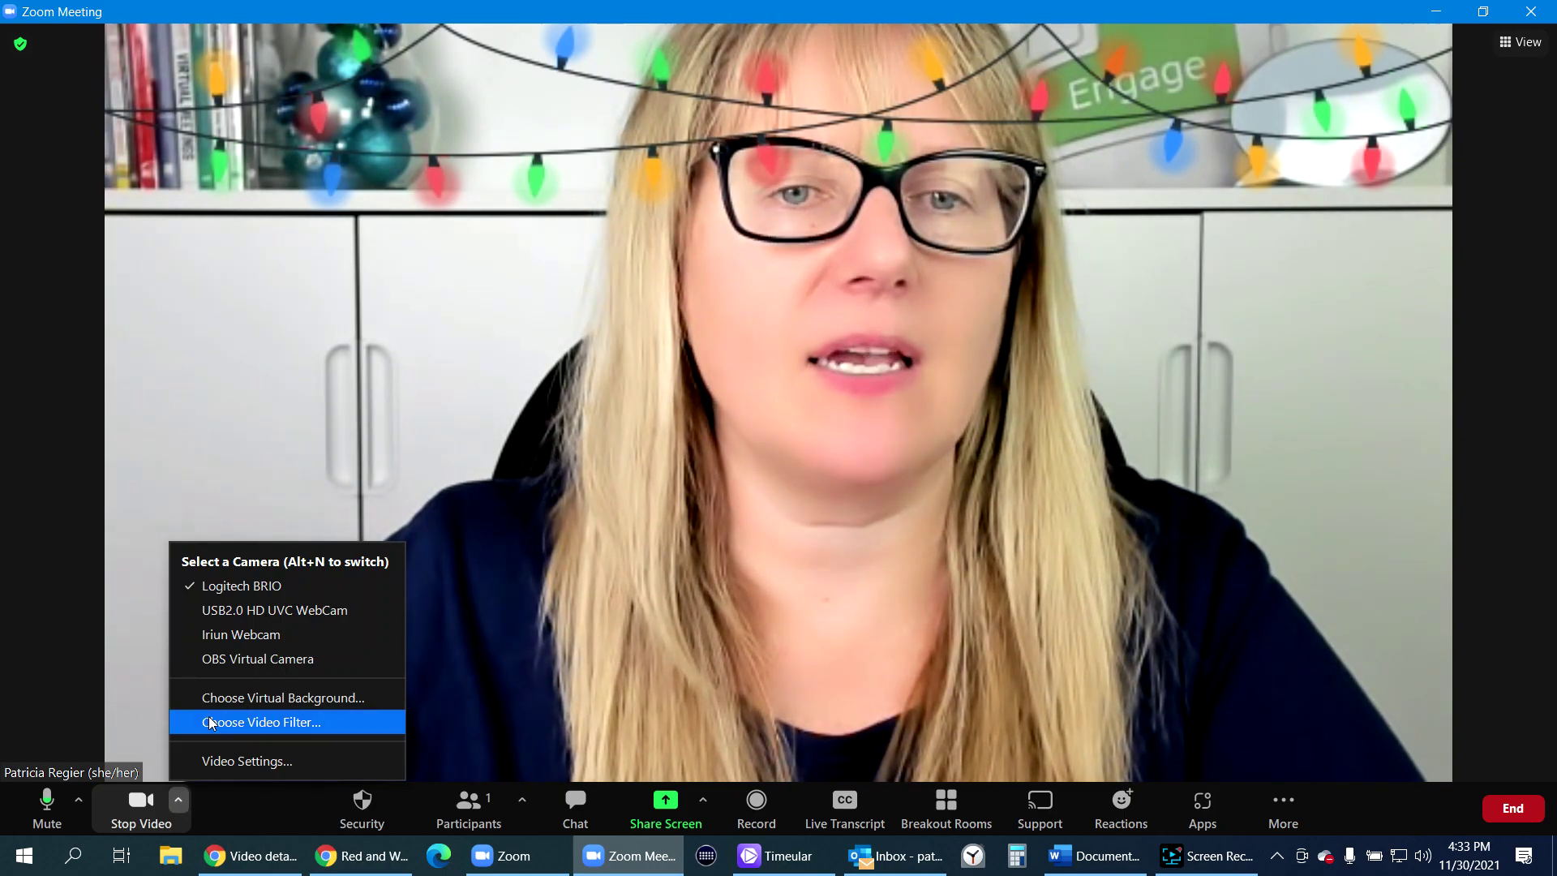
In Background & Filters, try background blur, then switch back to None
click(232, 701)
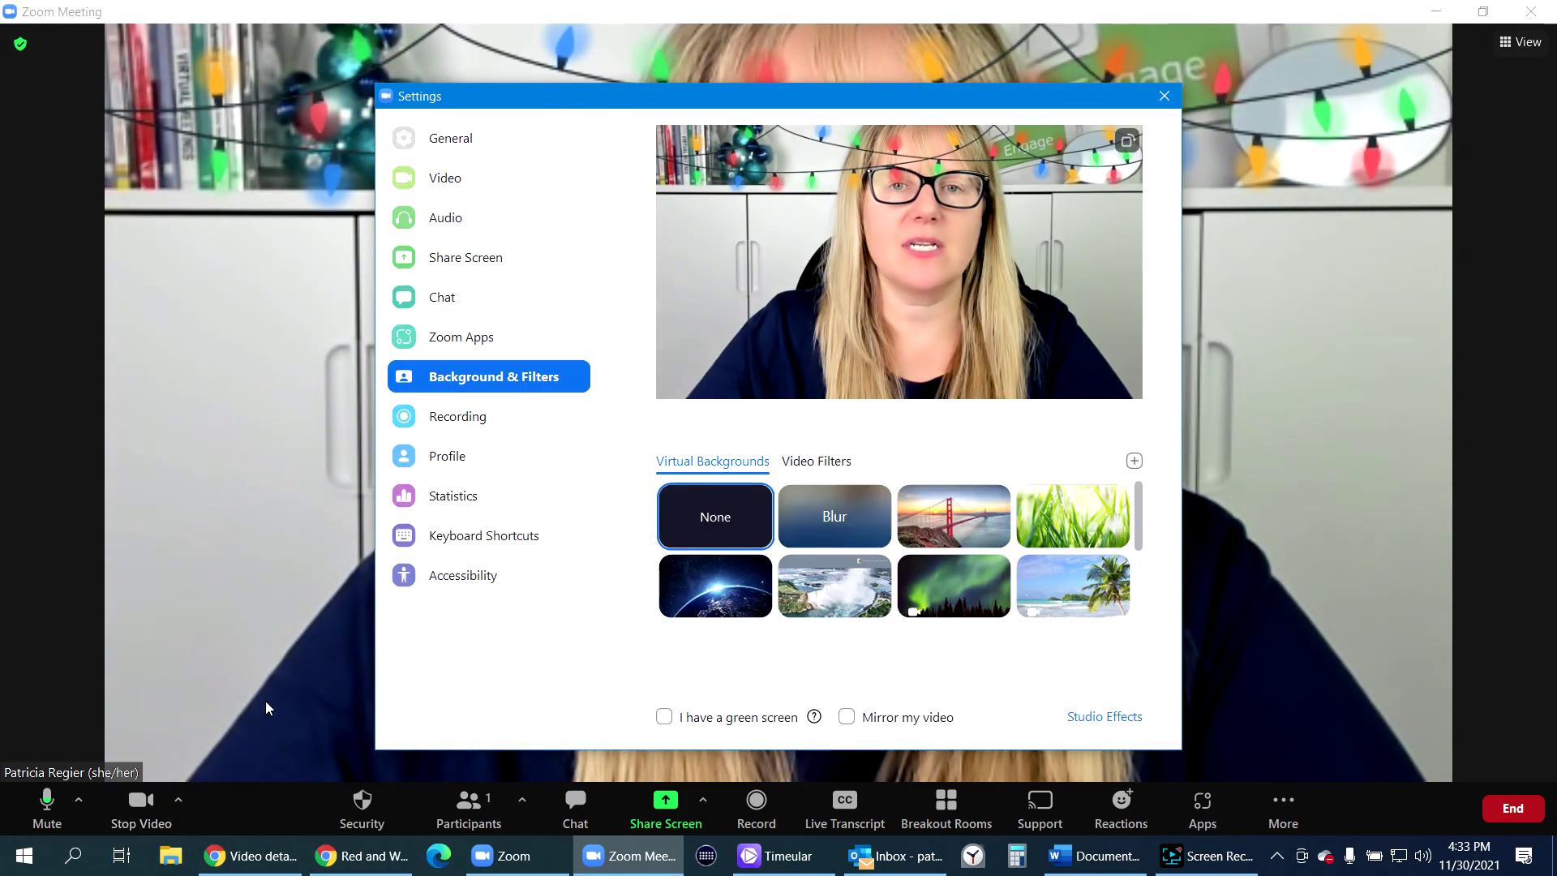
click(812, 523)
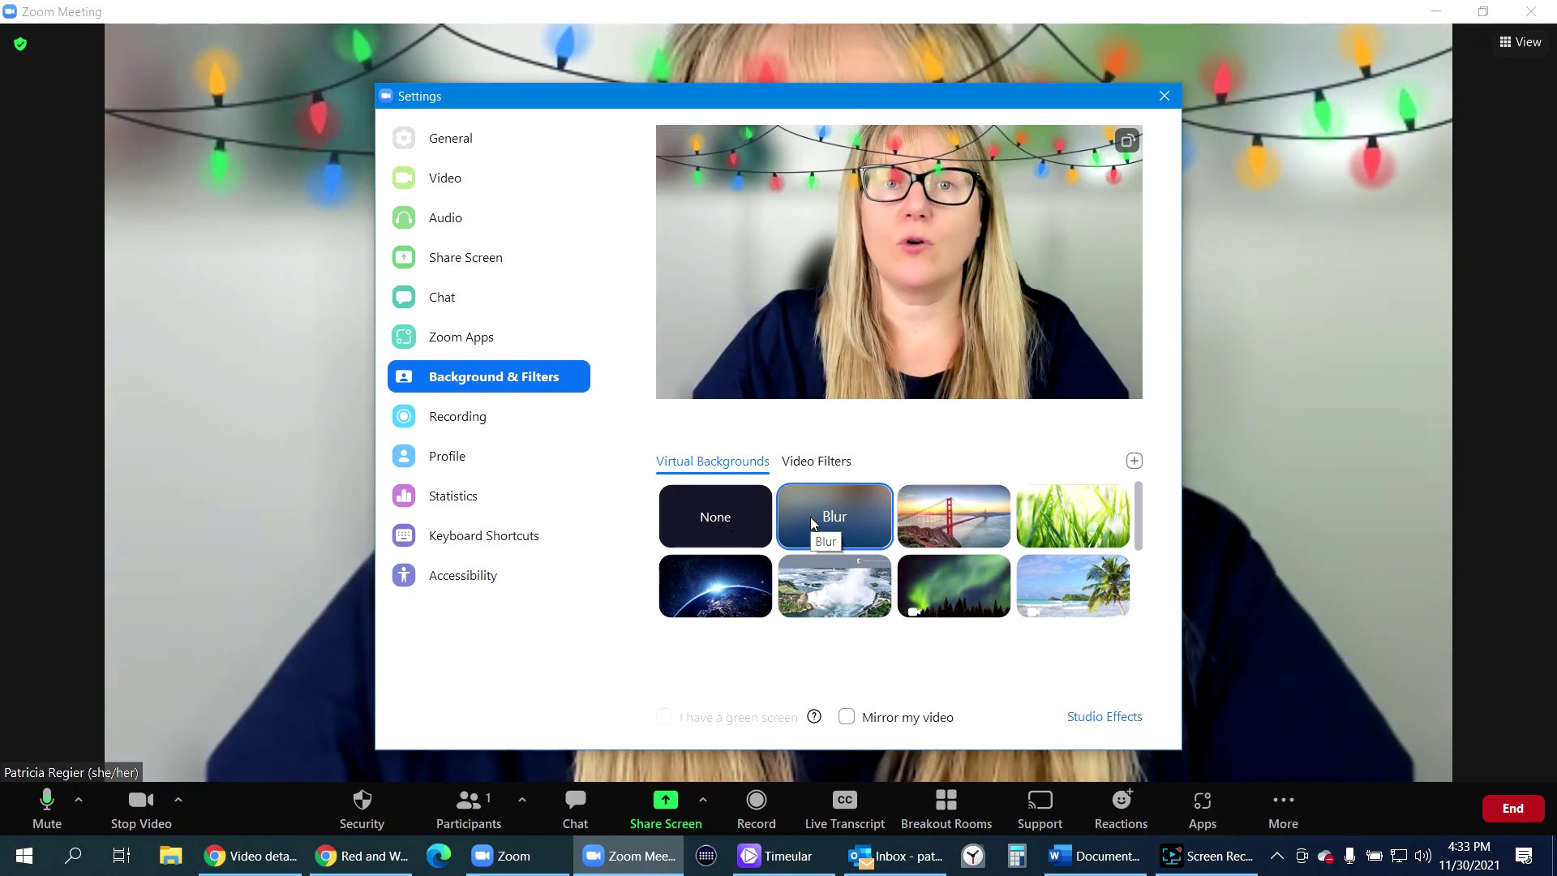
click(742, 520)
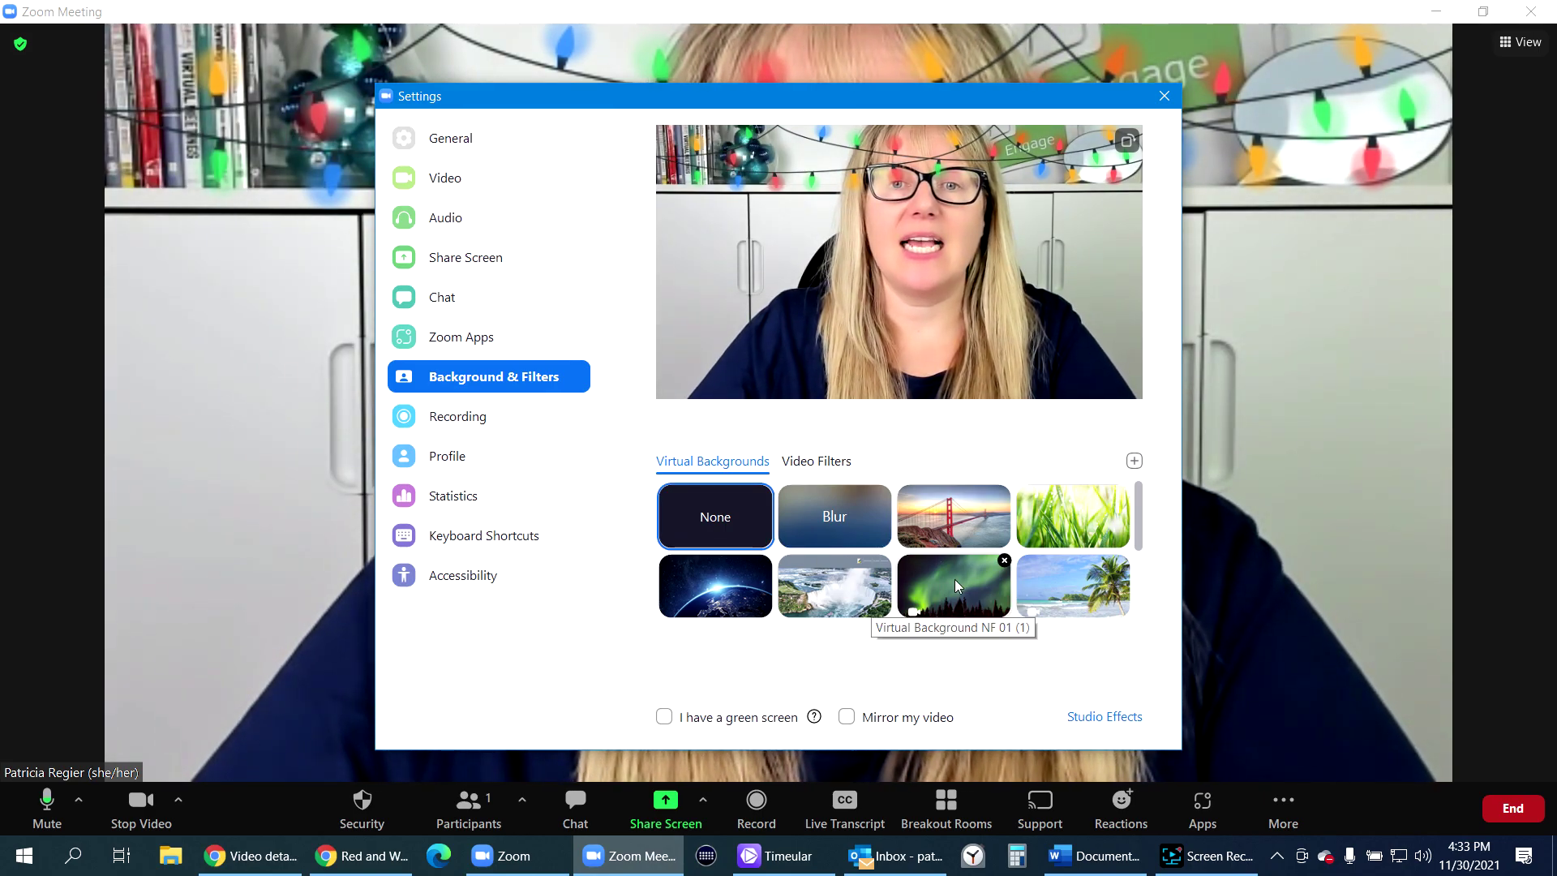
scroll(955, 579, down, 5)
scroll(955, 580, up, 5)
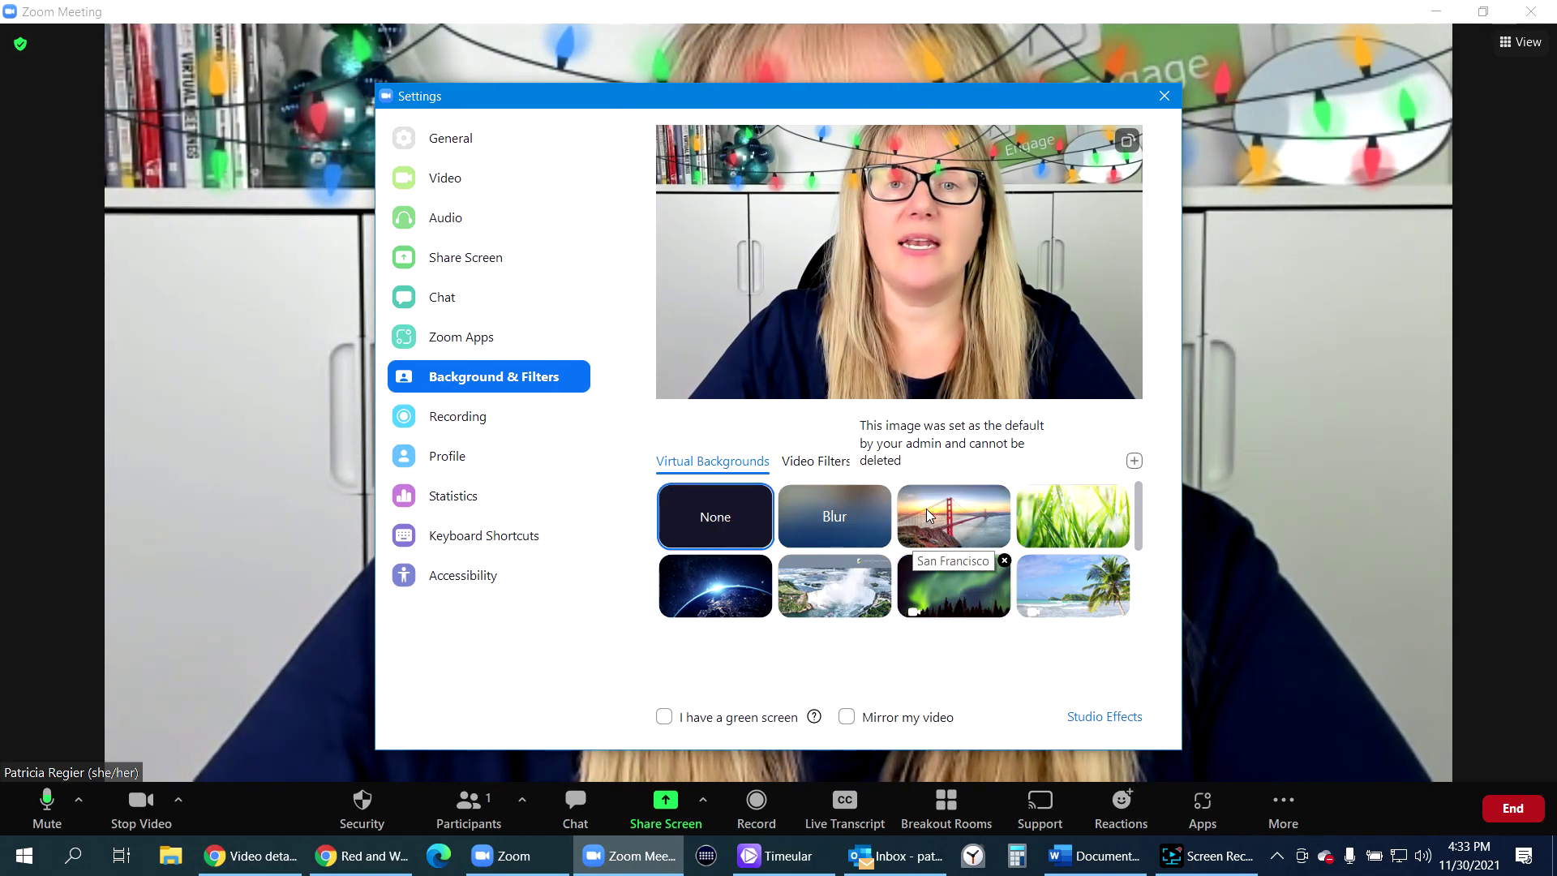
Try Northern Lights, then set the Joy to the World watercolor Christmas background
click(927, 590)
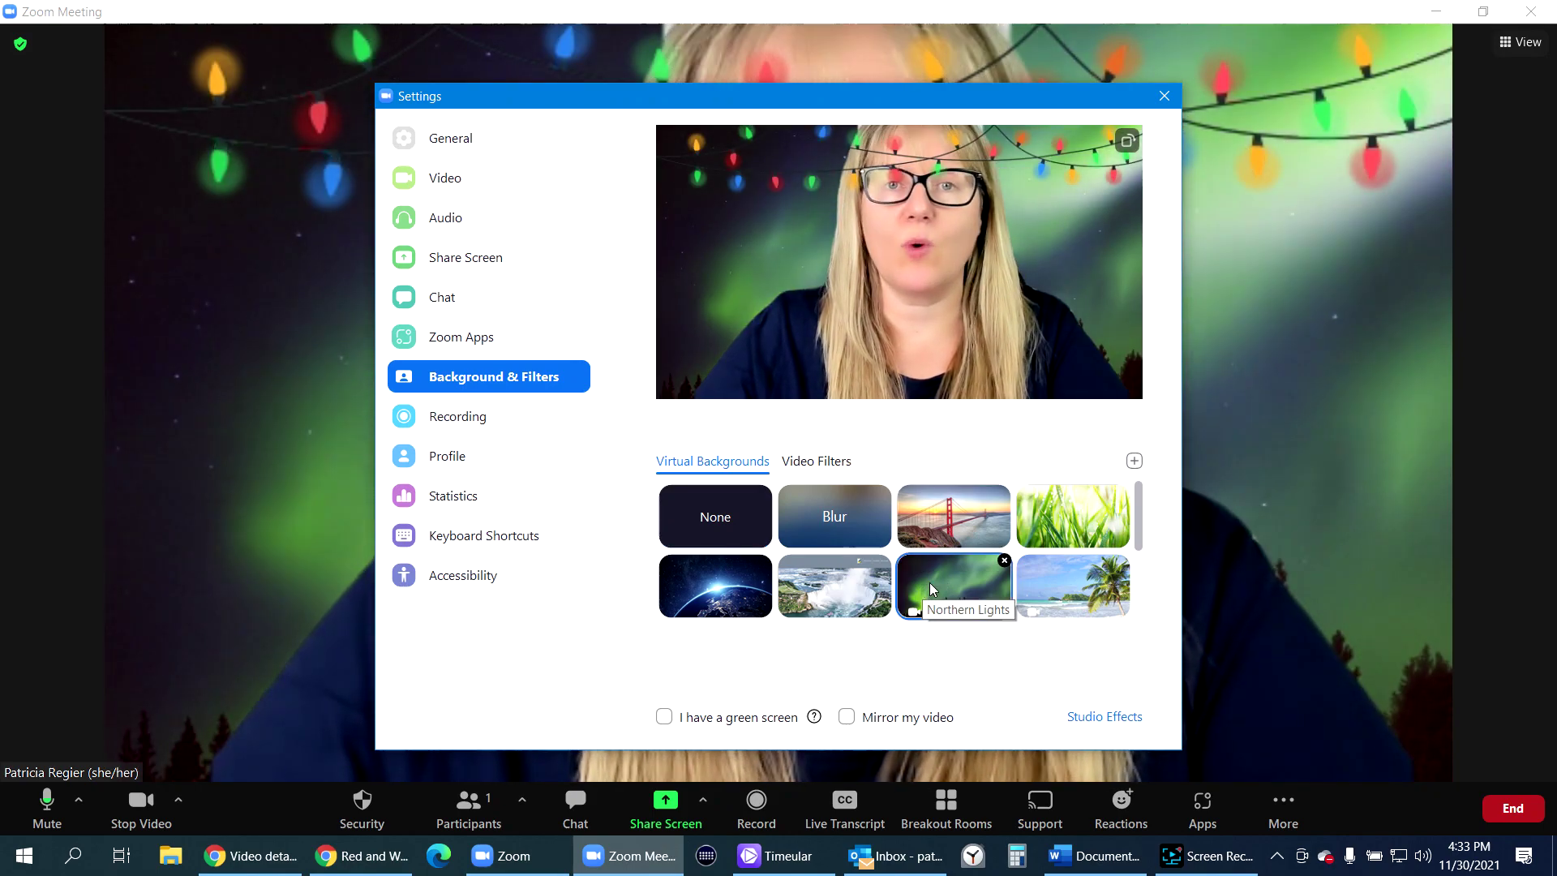
scroll(941, 578, down, 5)
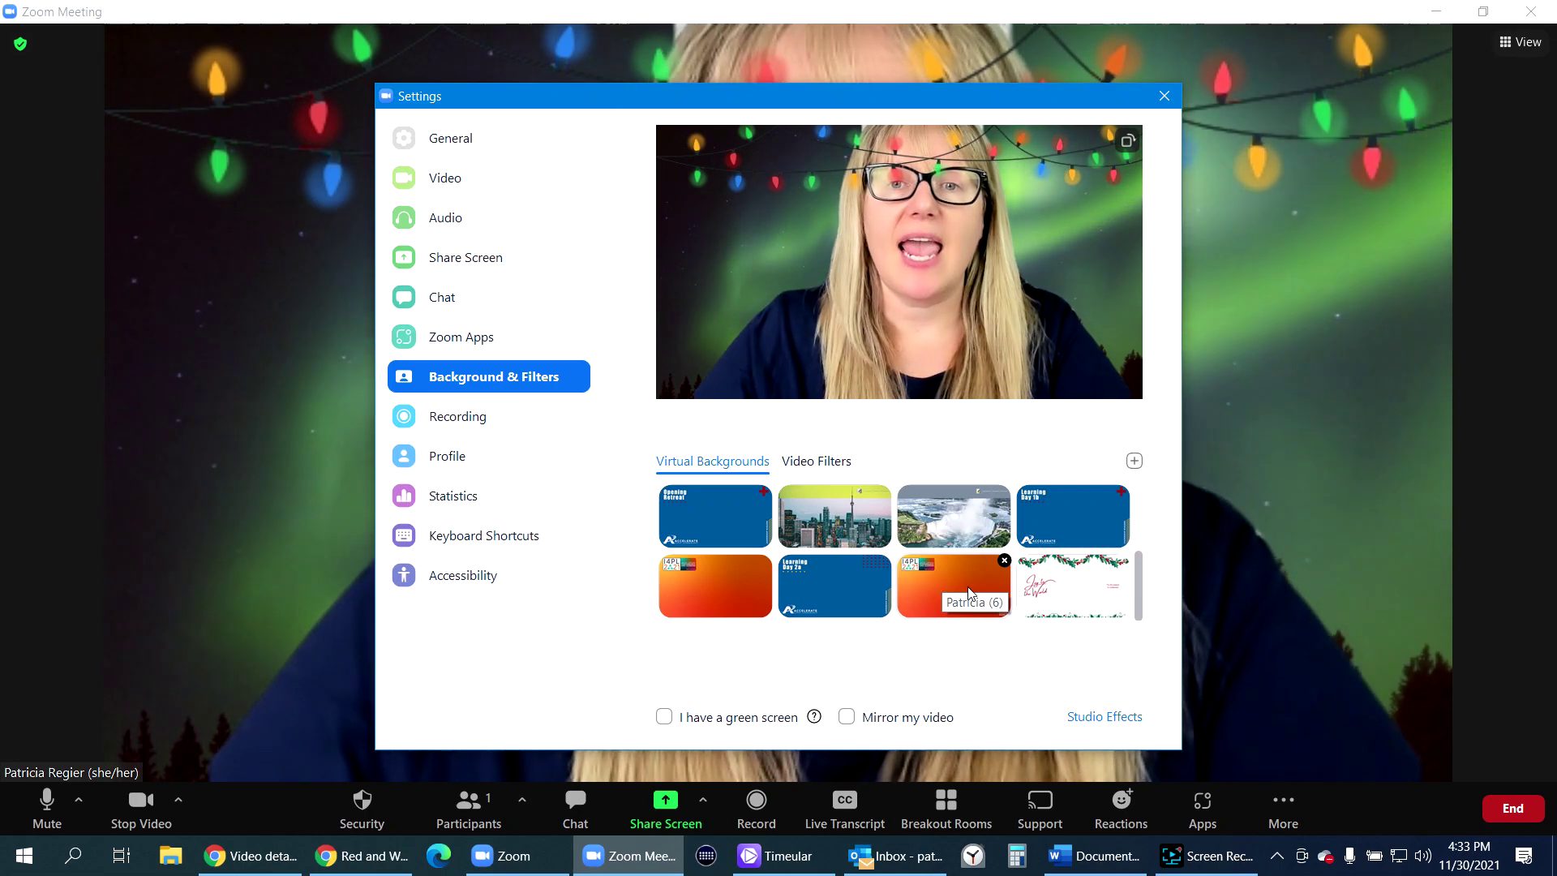
click(1058, 577)
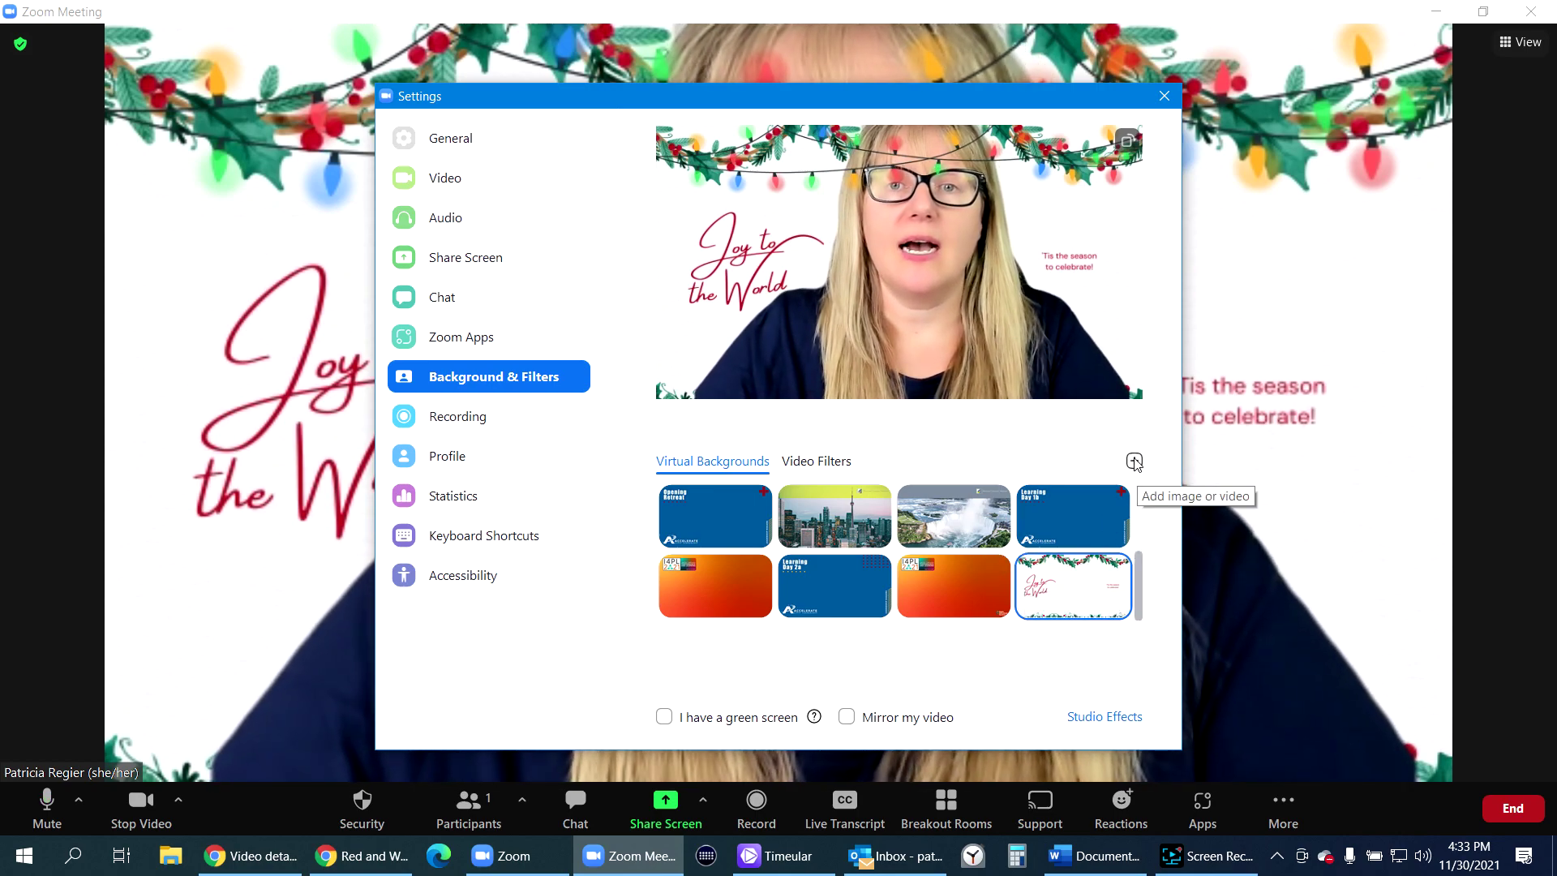
click(807, 465)
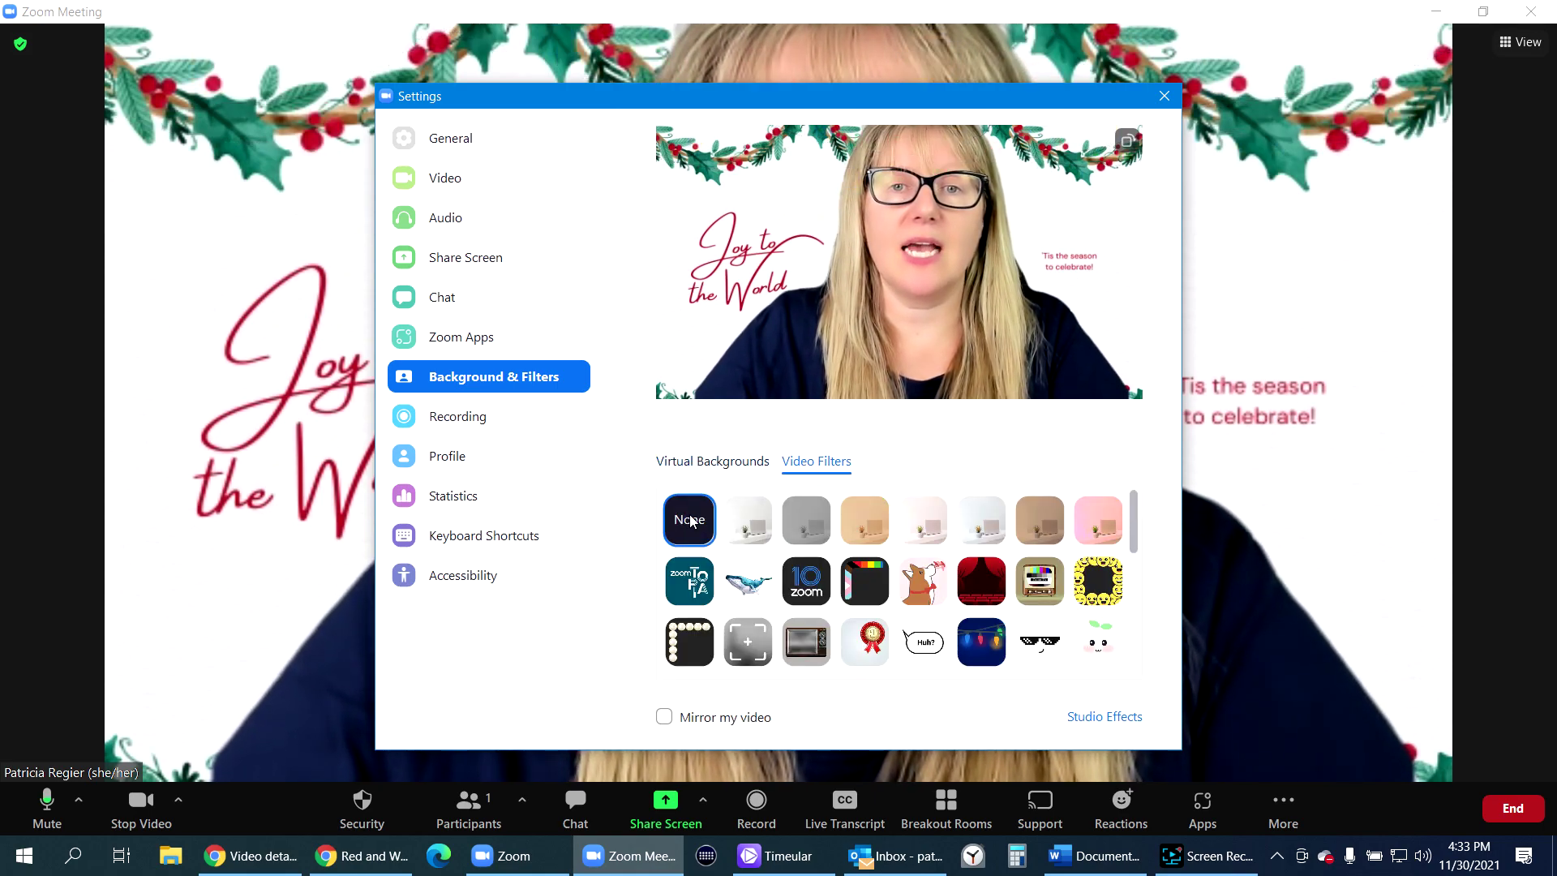
click(716, 462)
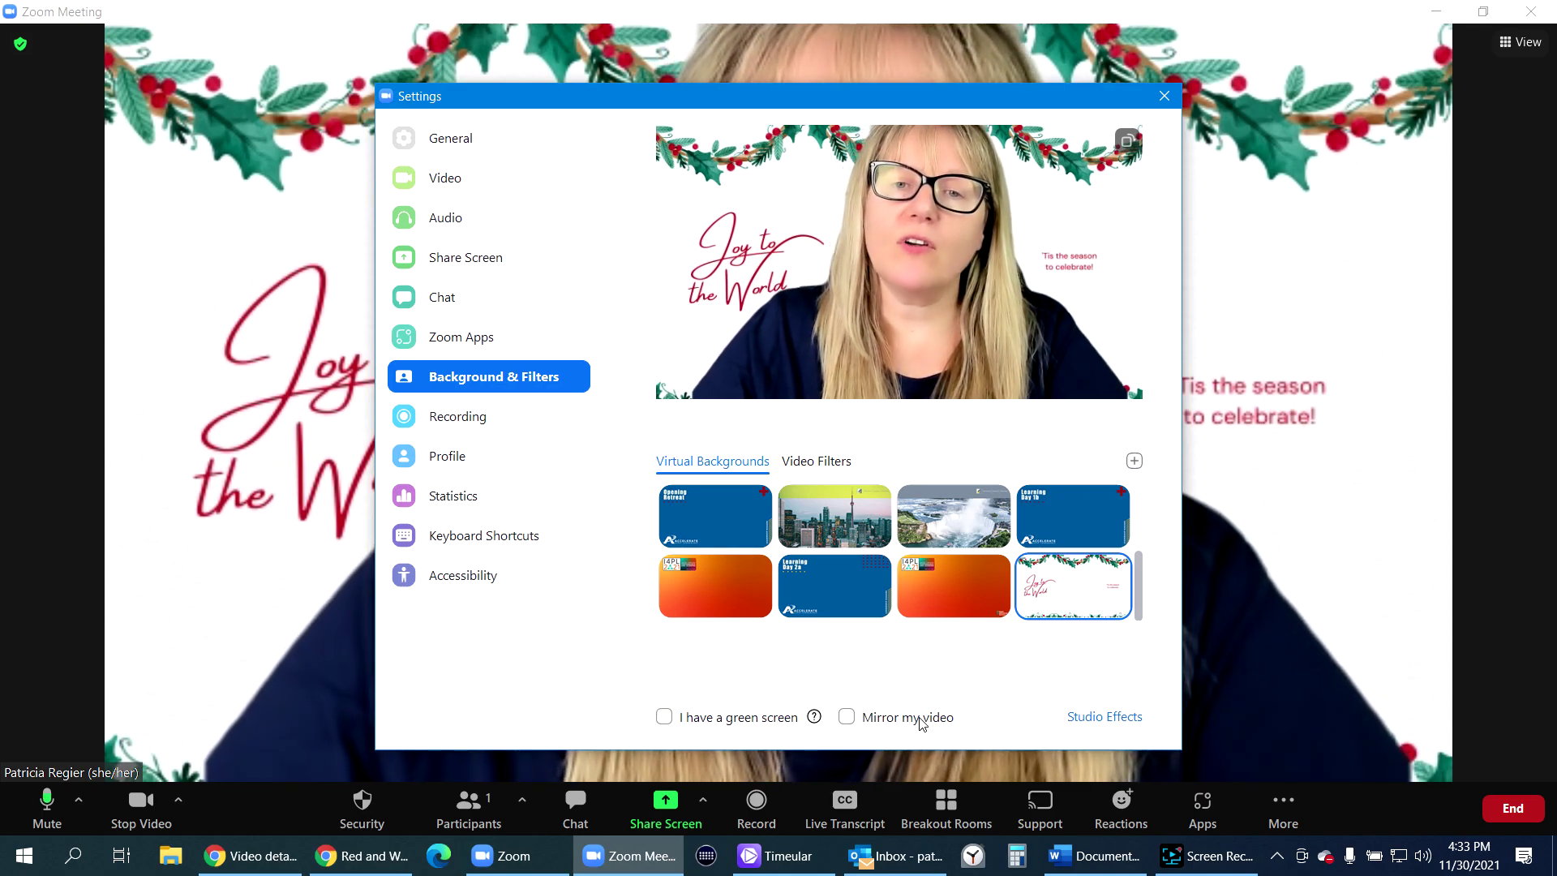
click(848, 717)
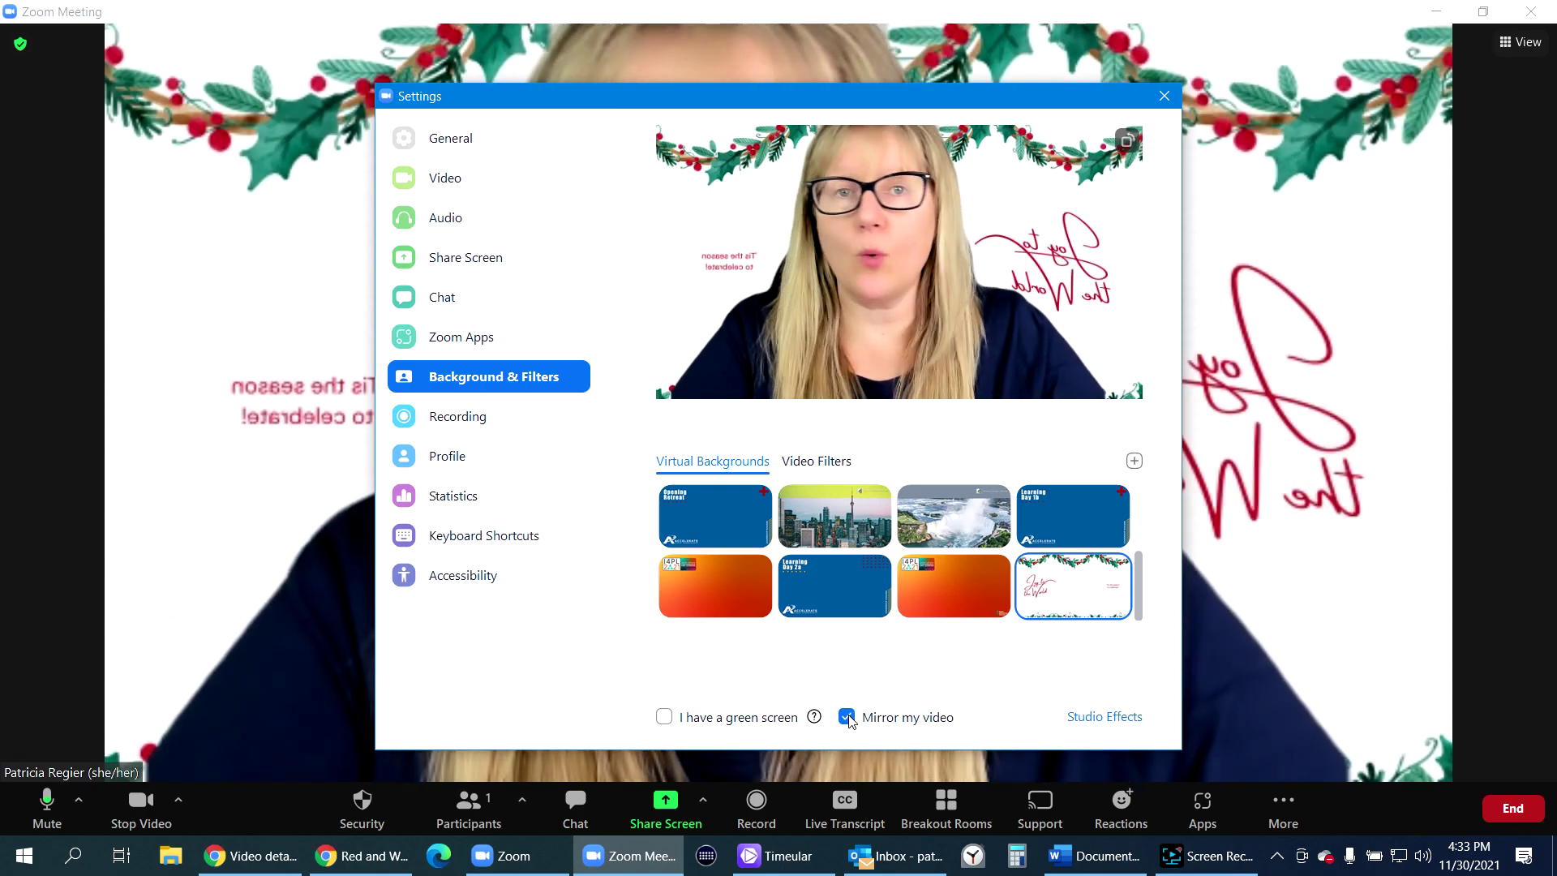
click(847, 717)
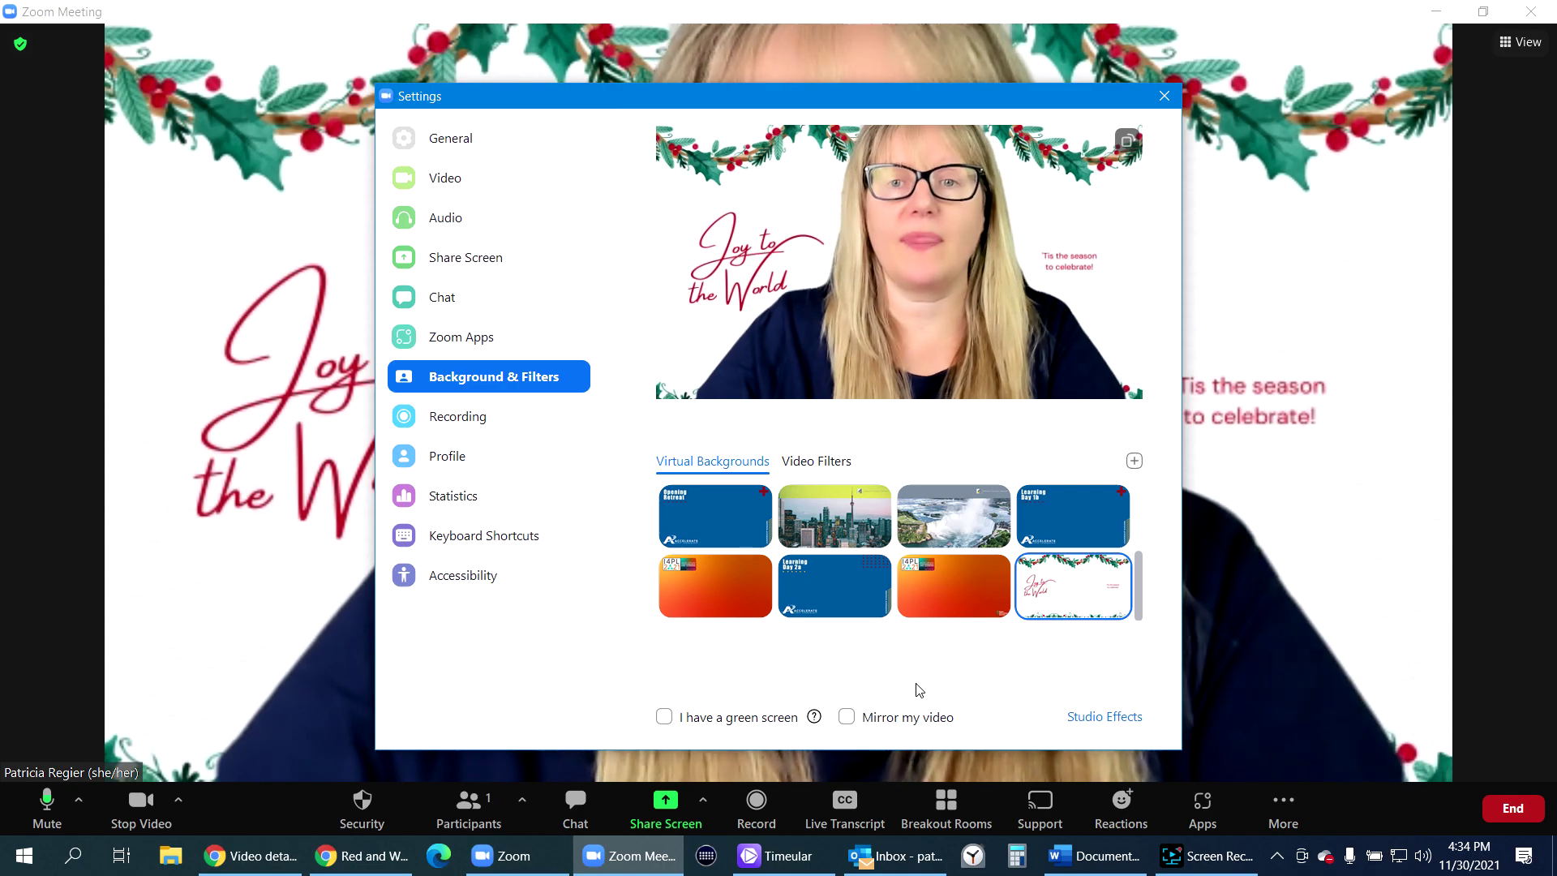
click(1104, 718)
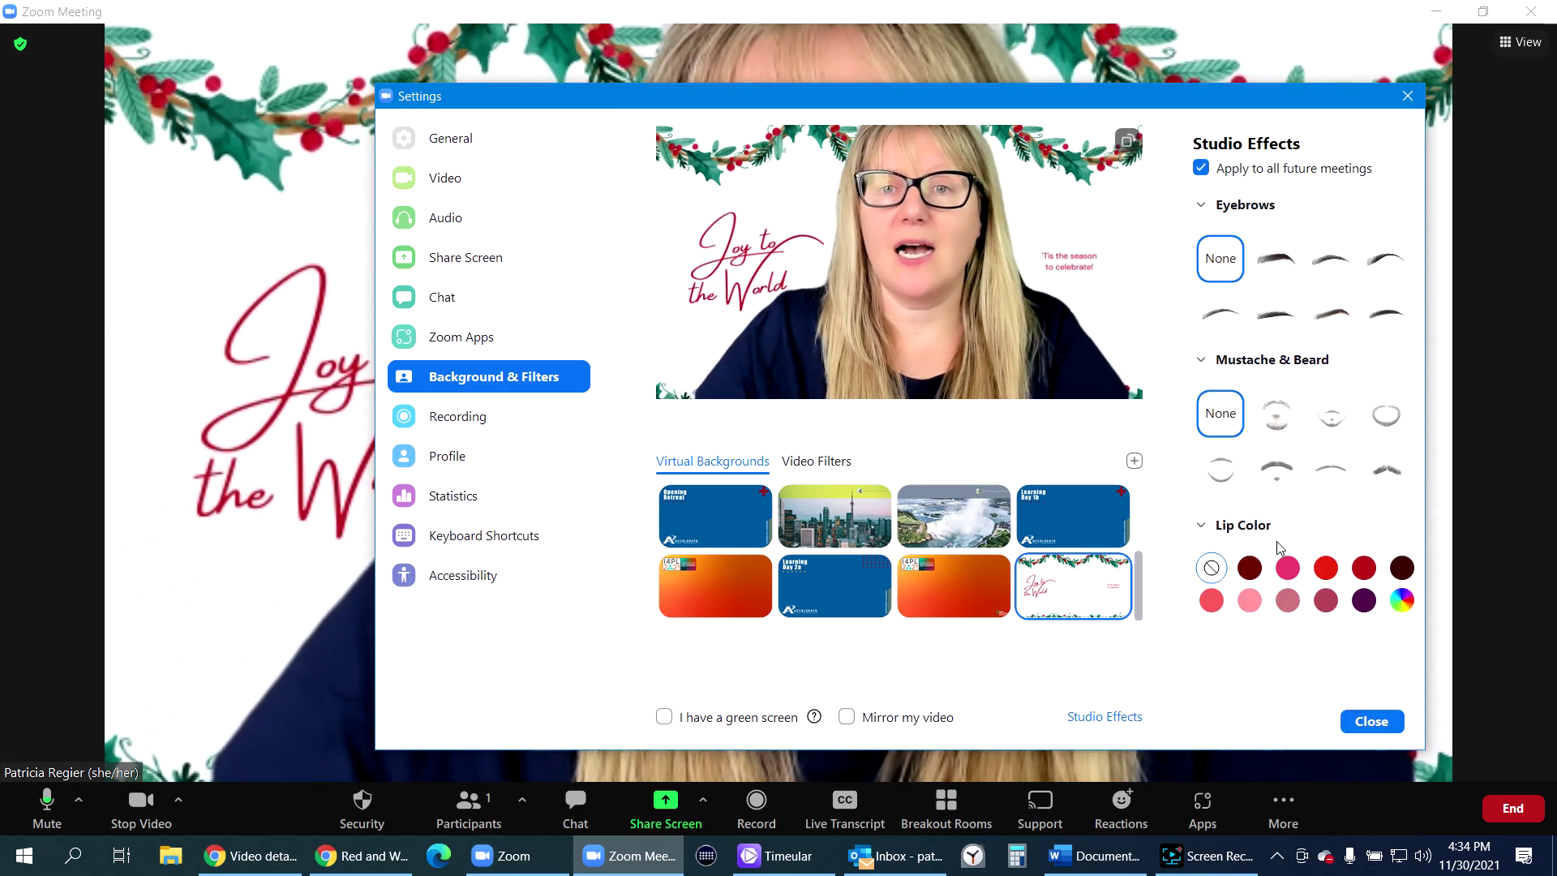
click(1364, 568)
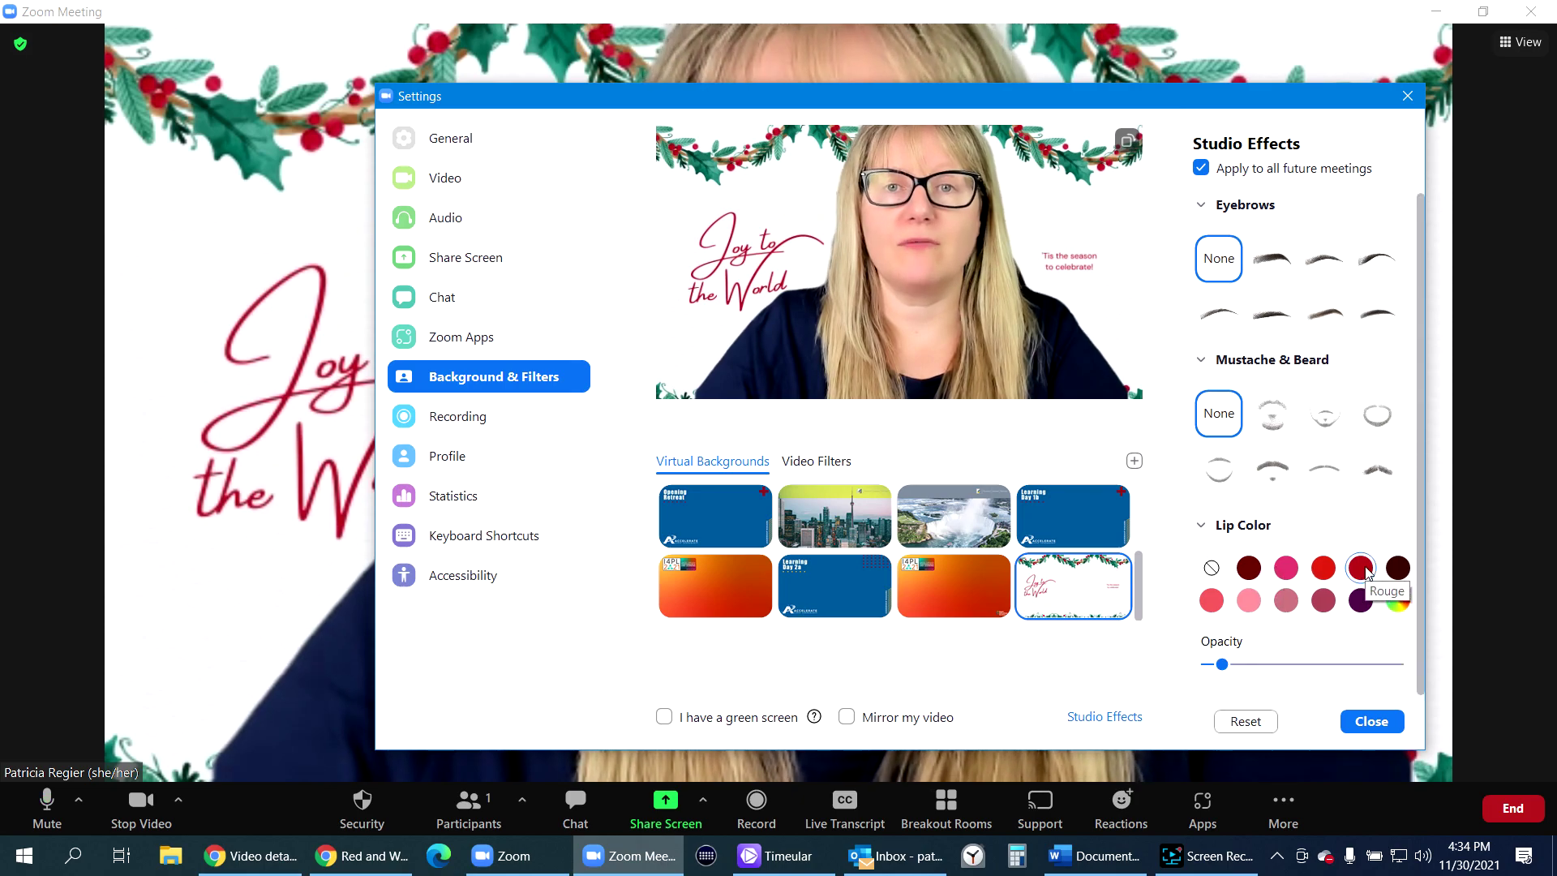
scroll(1369, 573, down, 1)
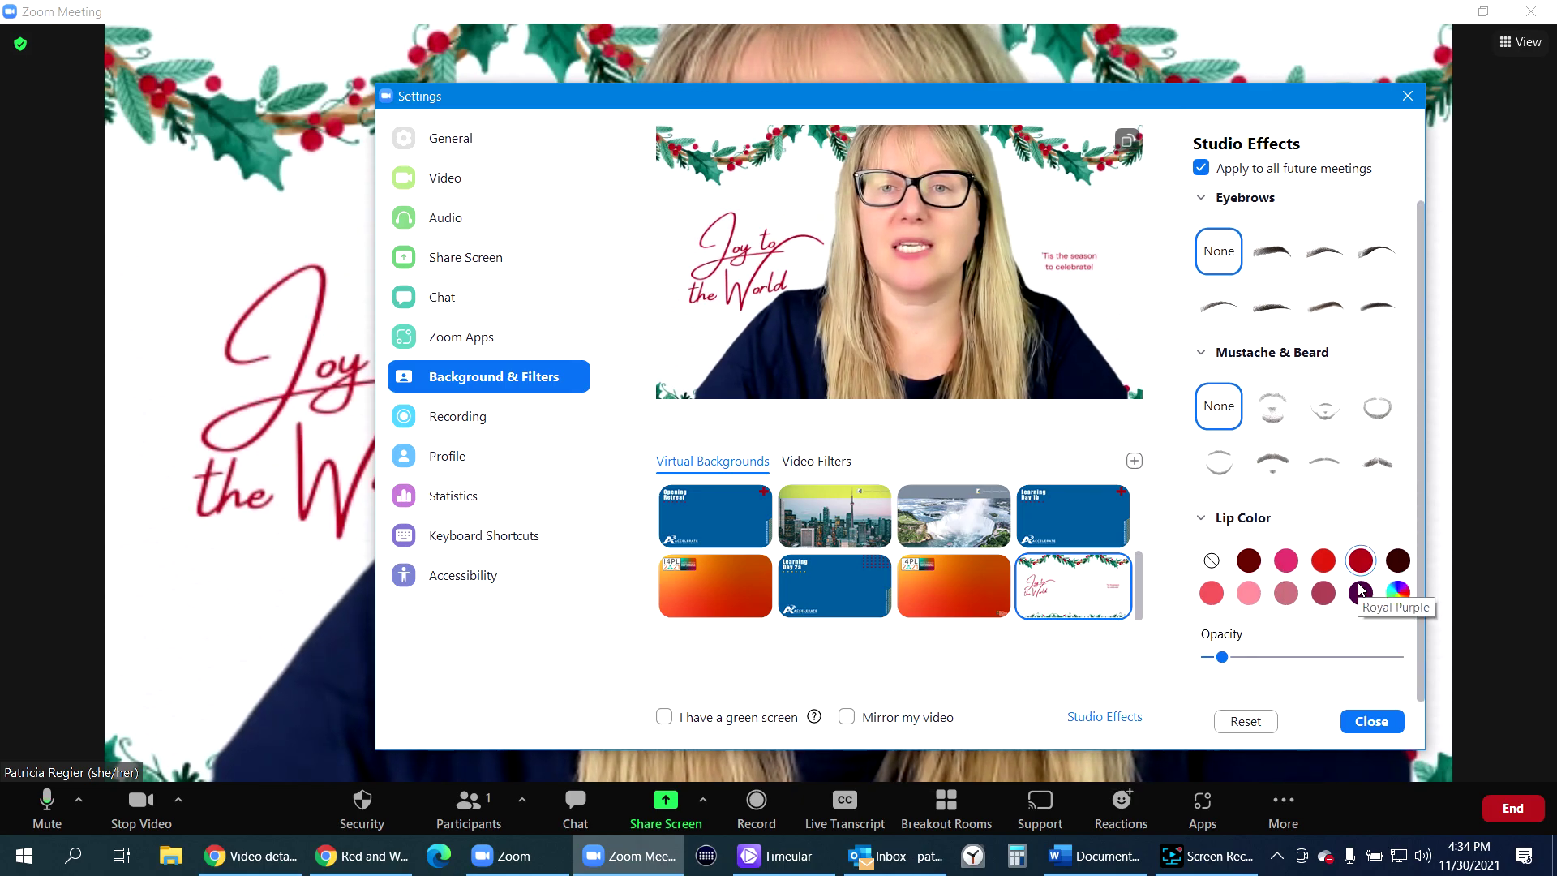
scroll(1352, 549, up, 1)
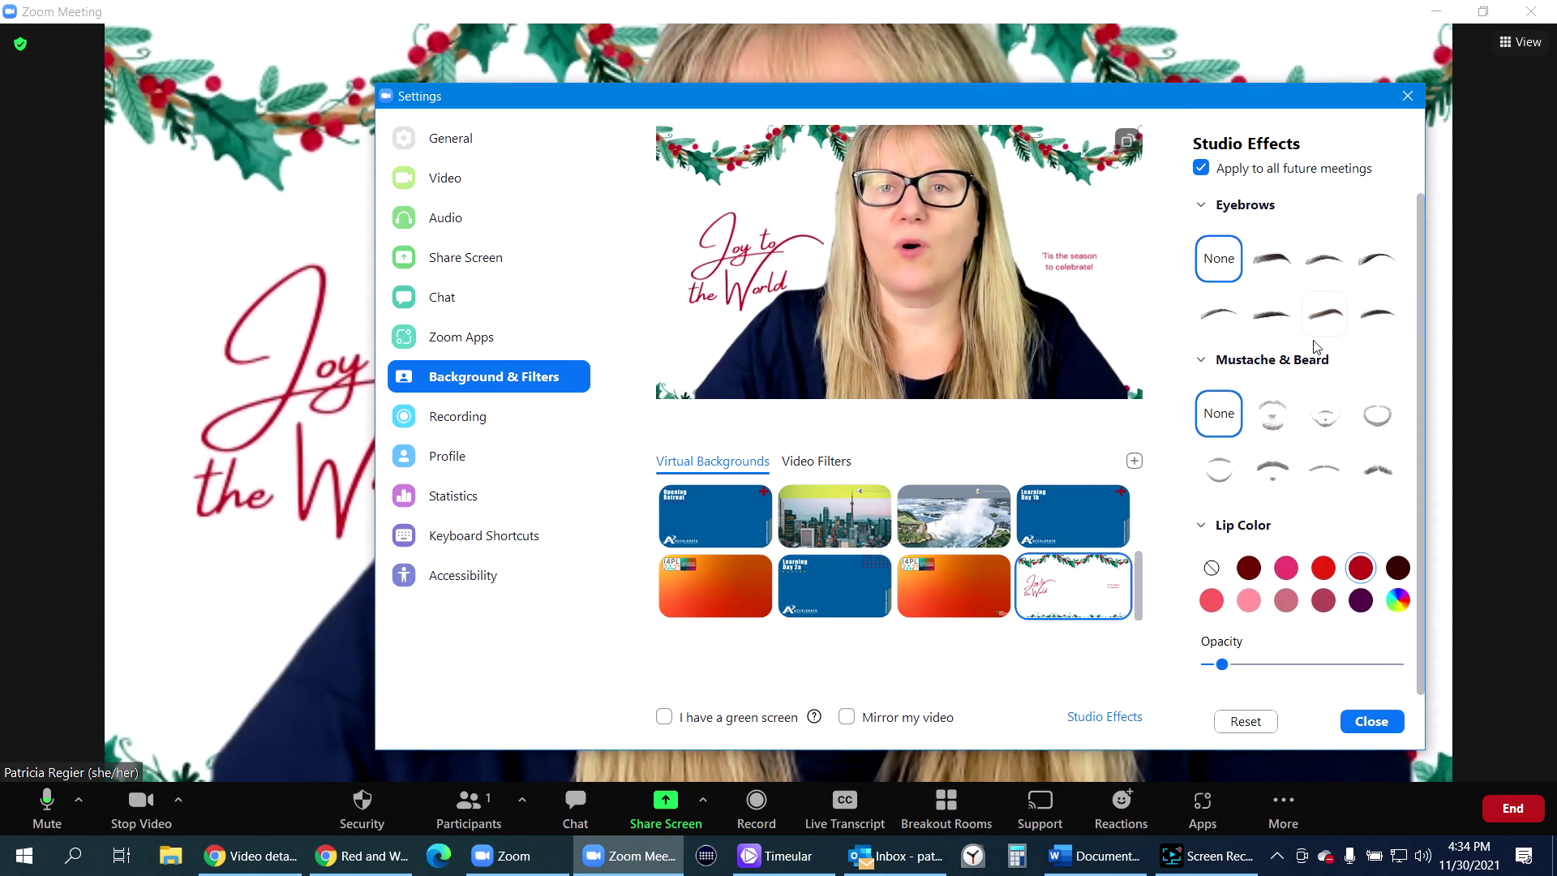
scroll(1345, 518, down, 1)
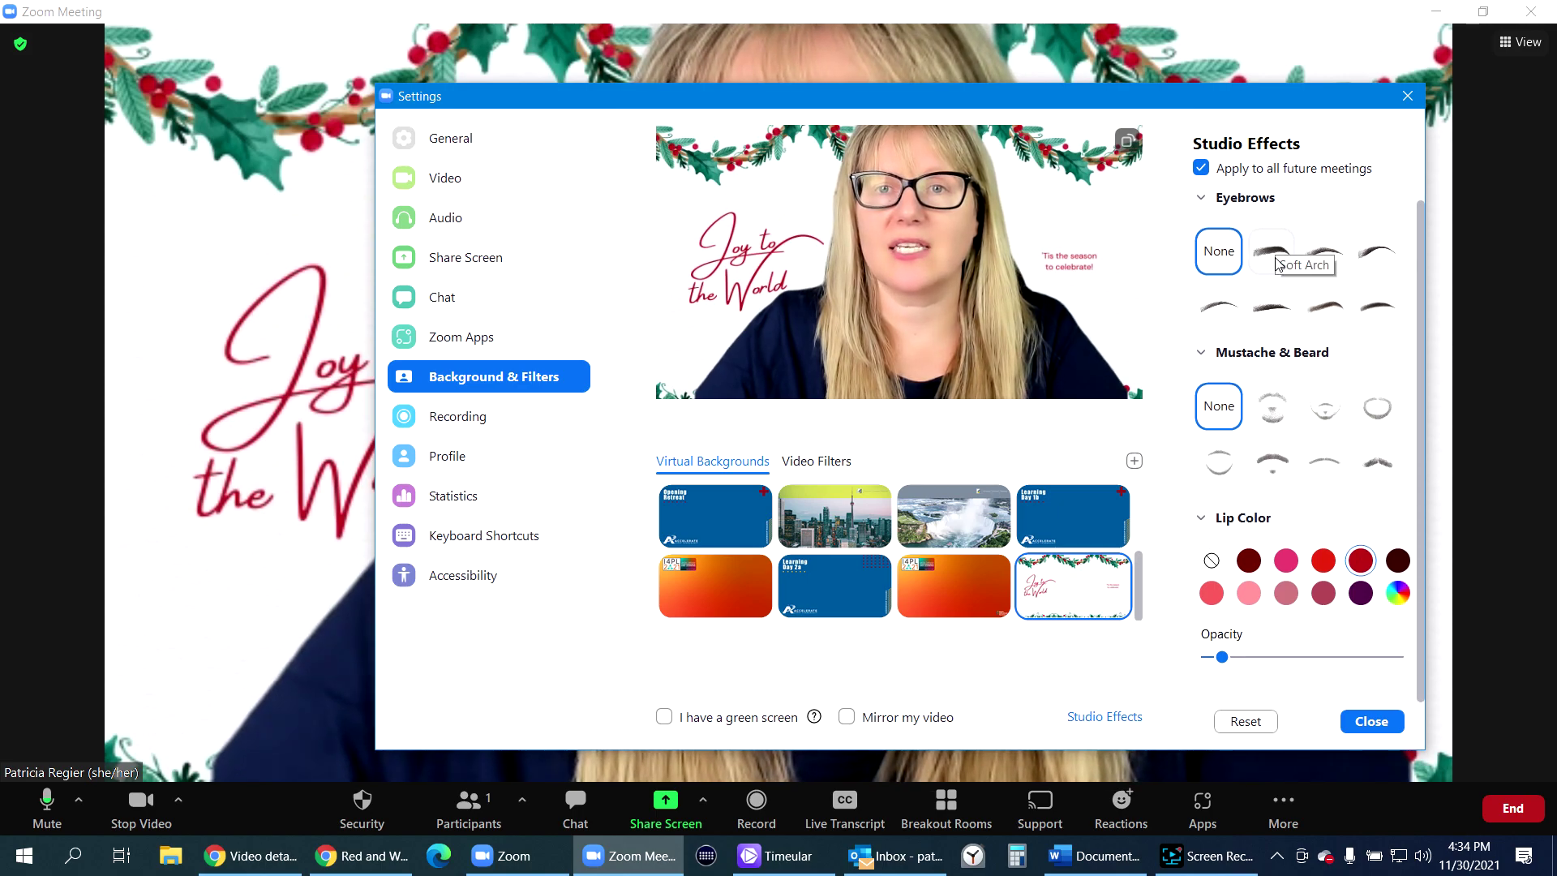
click(1212, 566)
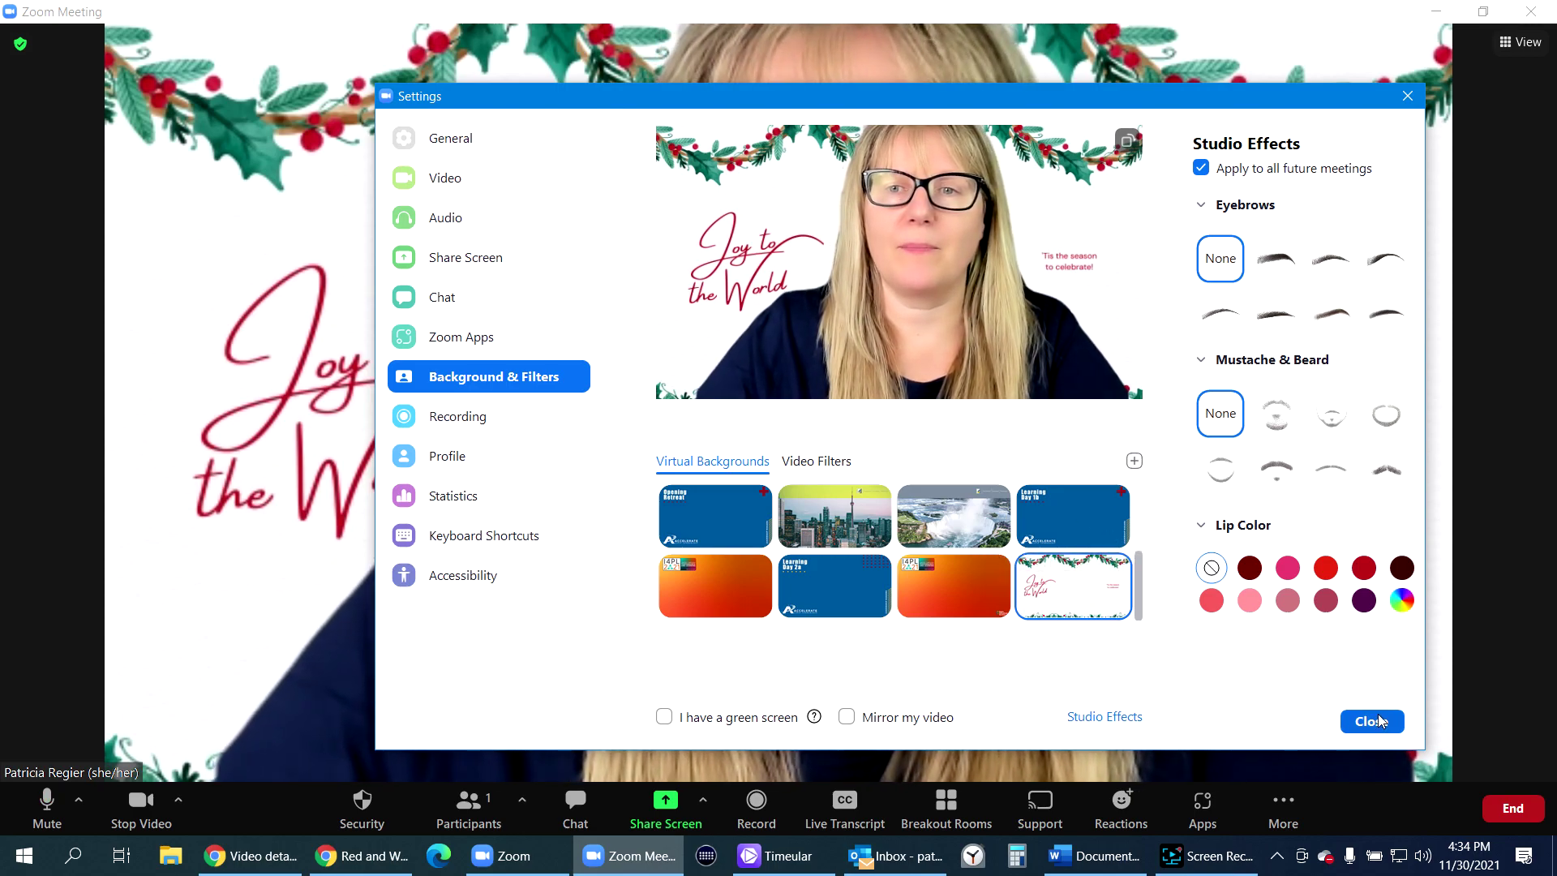
click(1354, 717)
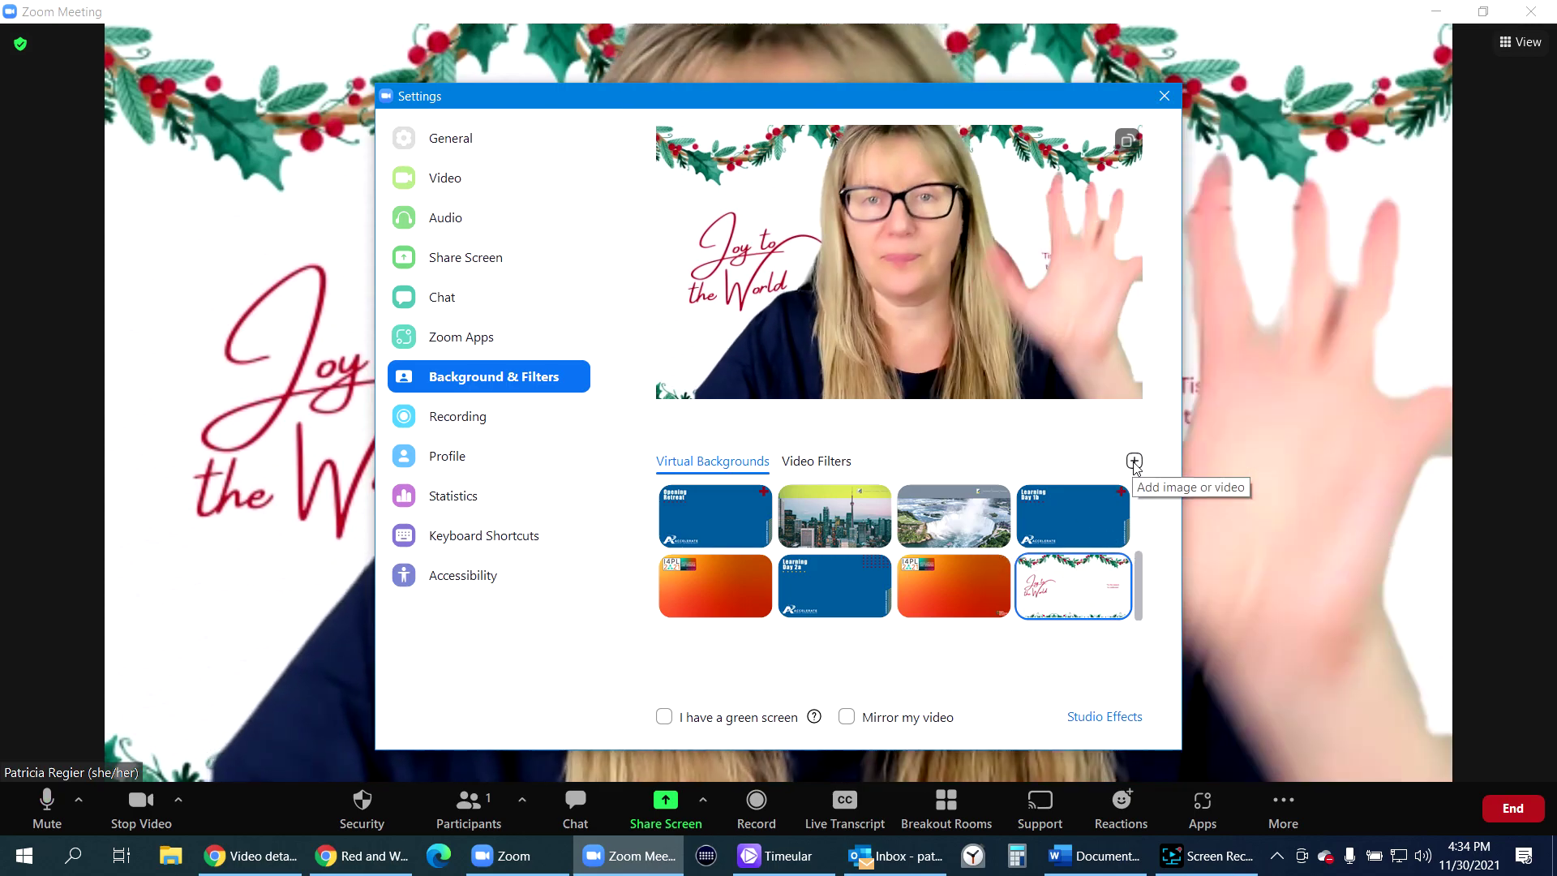
Reset Zoom's virtual background to None and start adding a new image background
scroll(835, 519, up, 3)
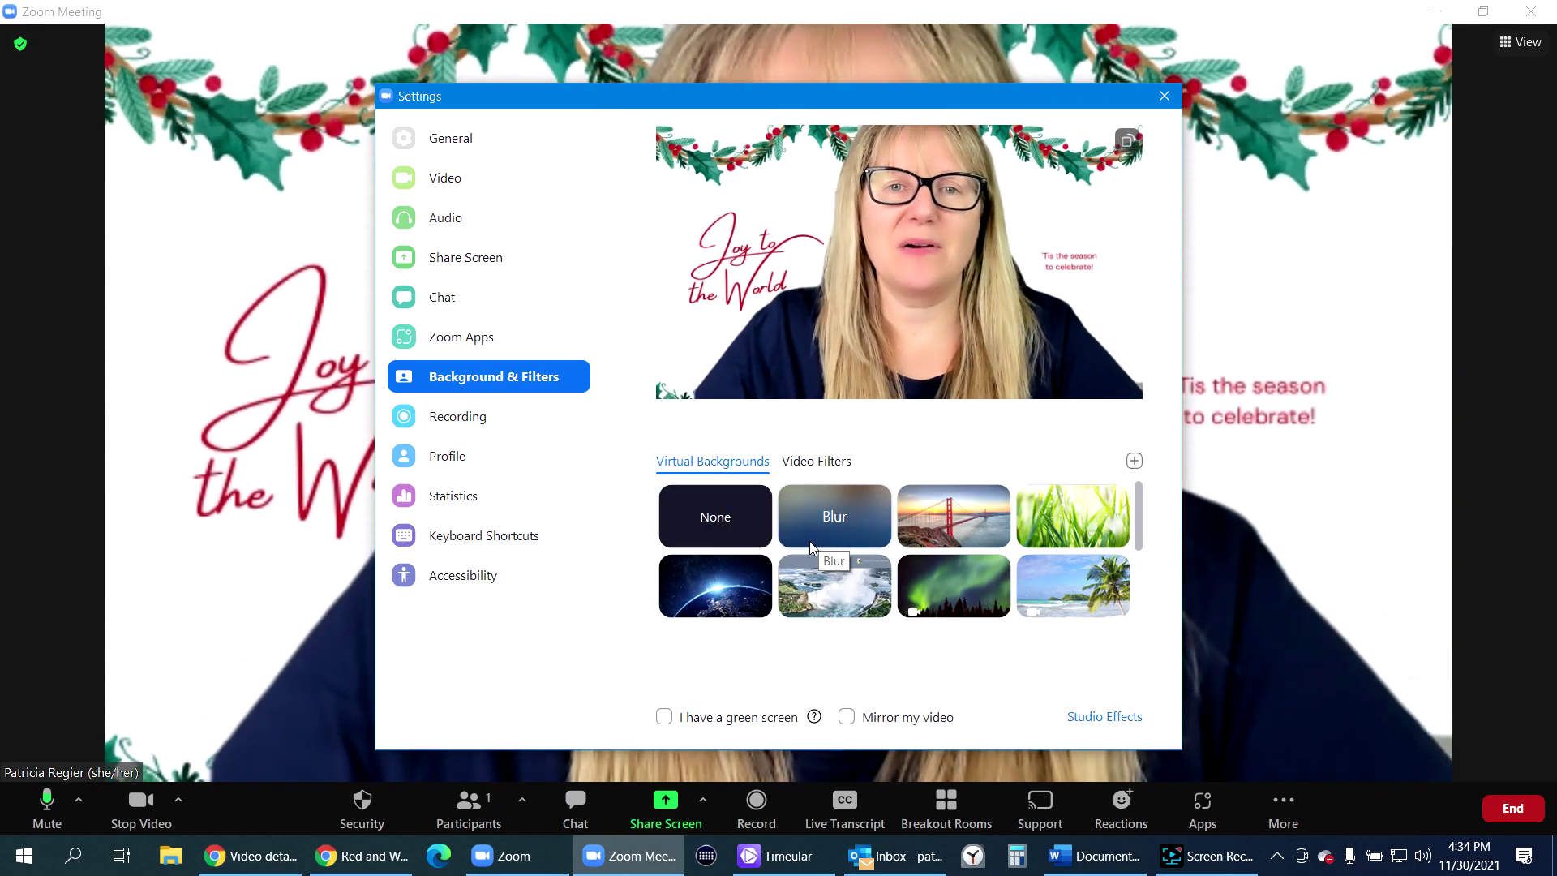
click(715, 517)
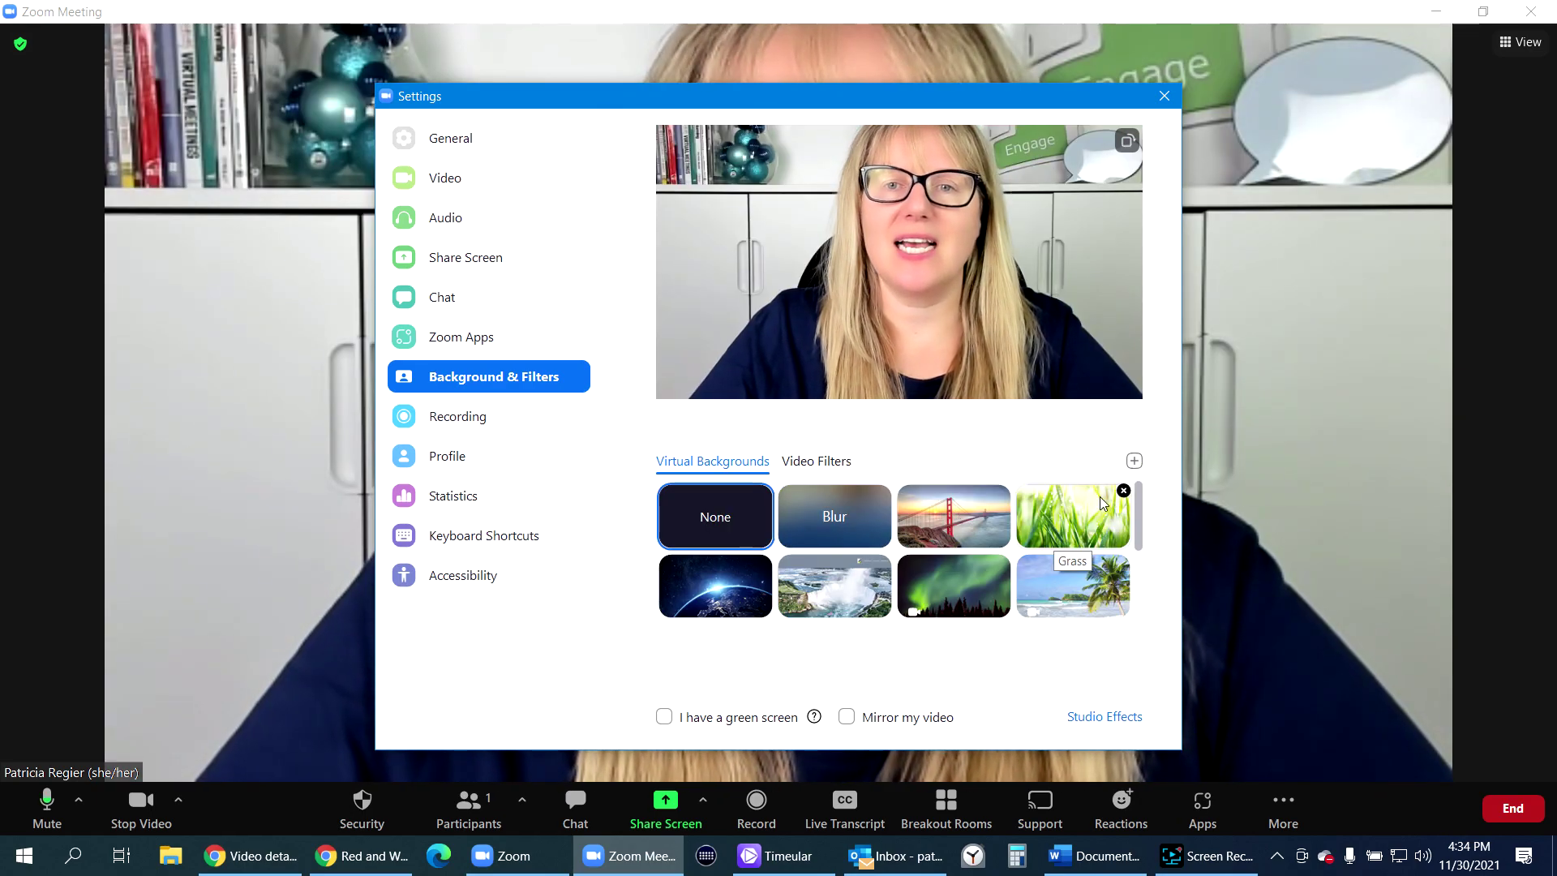
click(1134, 462)
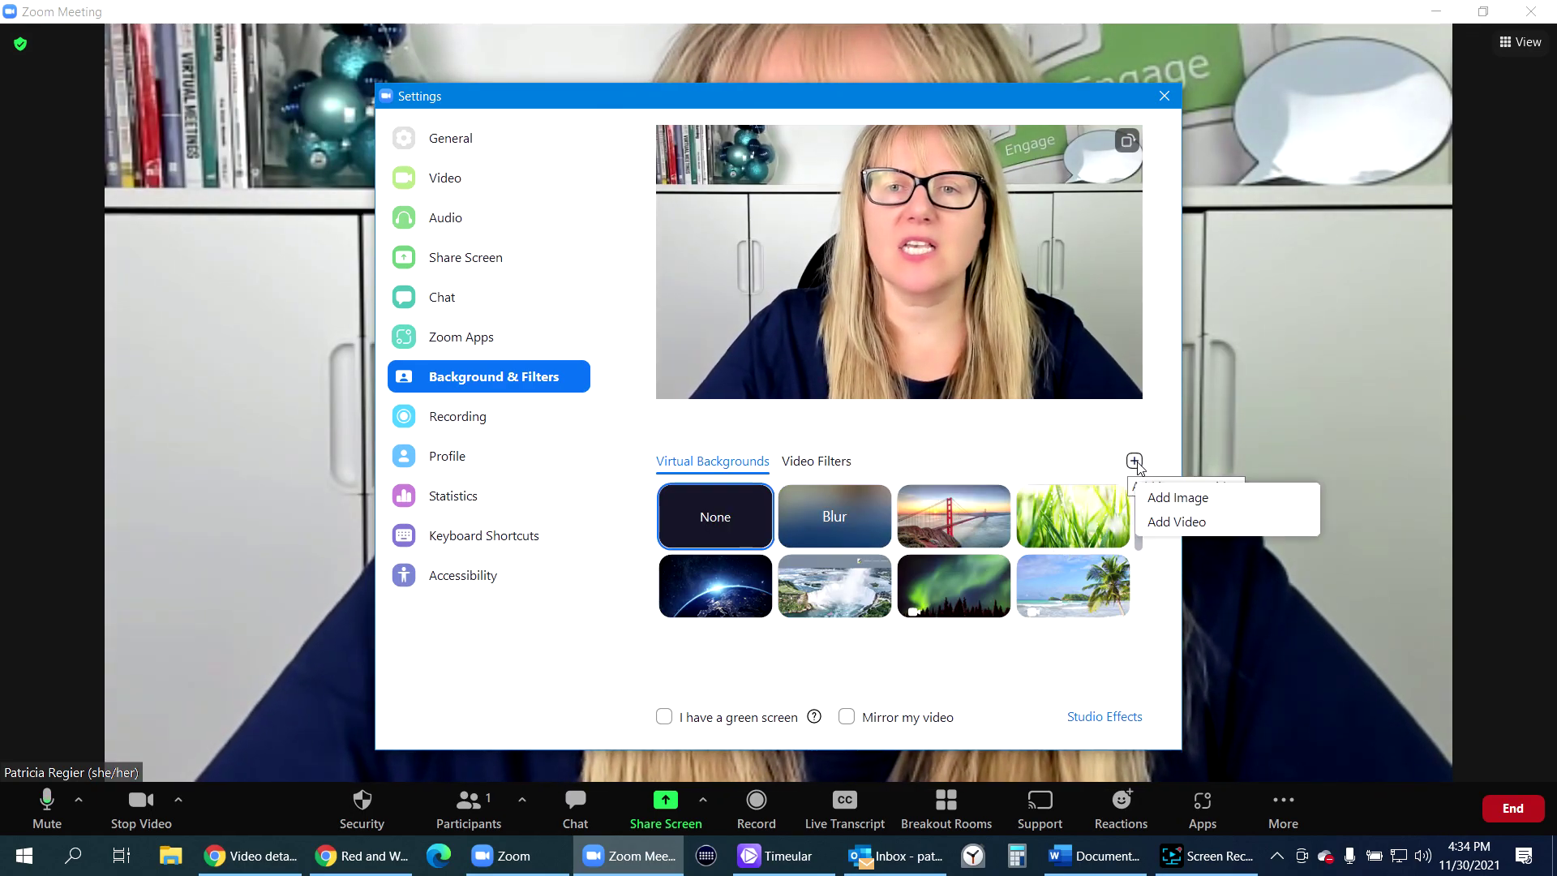
click(1197, 498)
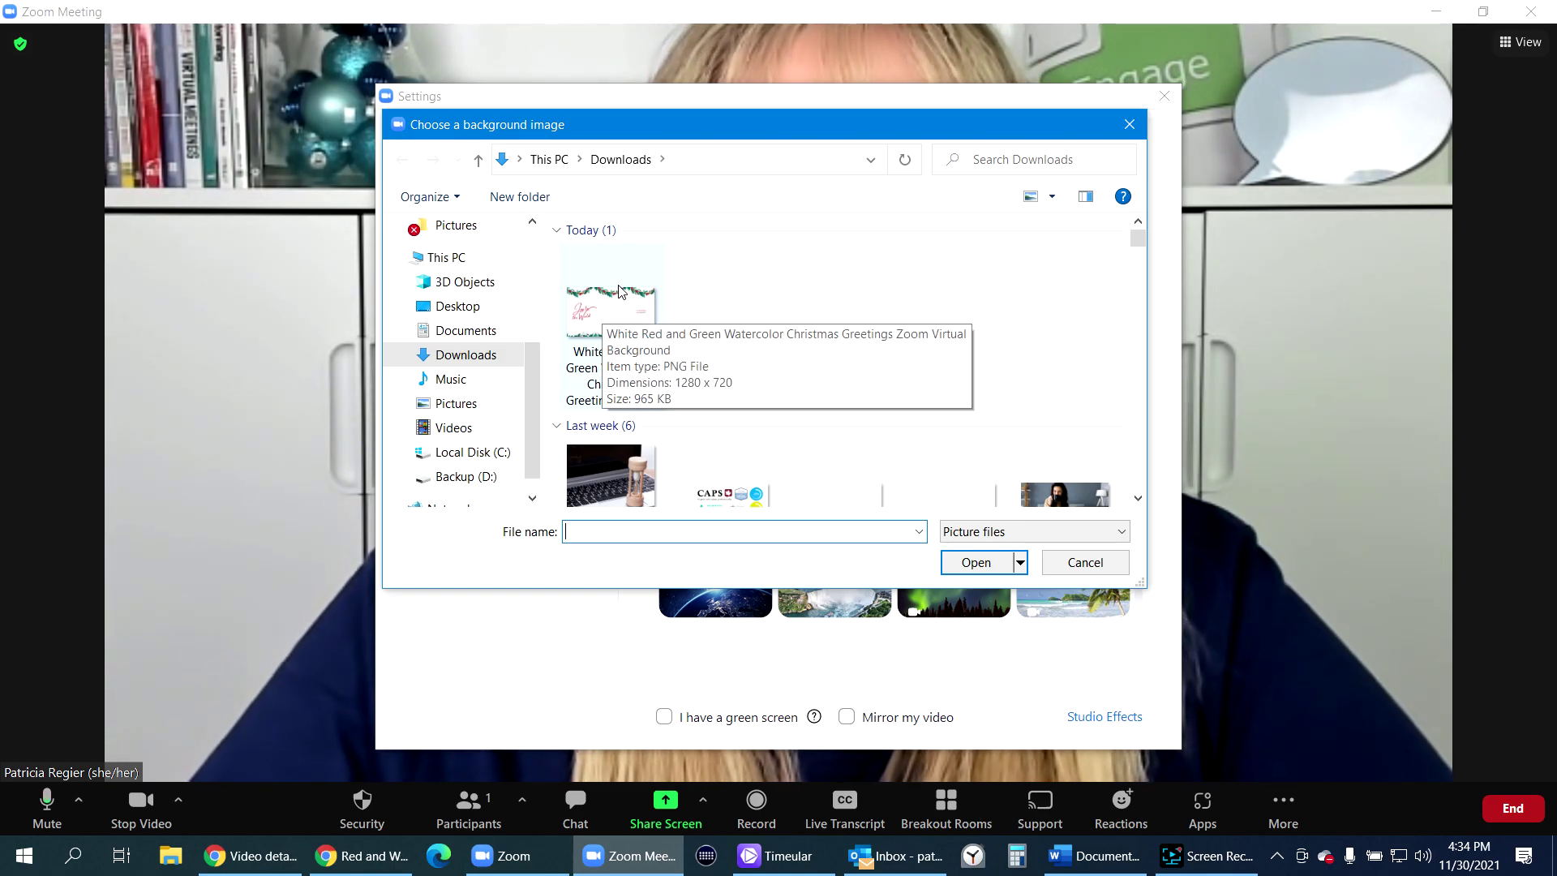
Upload the White Red and Green Watercolor Christmas Greetings PNG from Downloads as a background
scroll(620, 291, down, 3)
scroll(656, 291, up, 3)
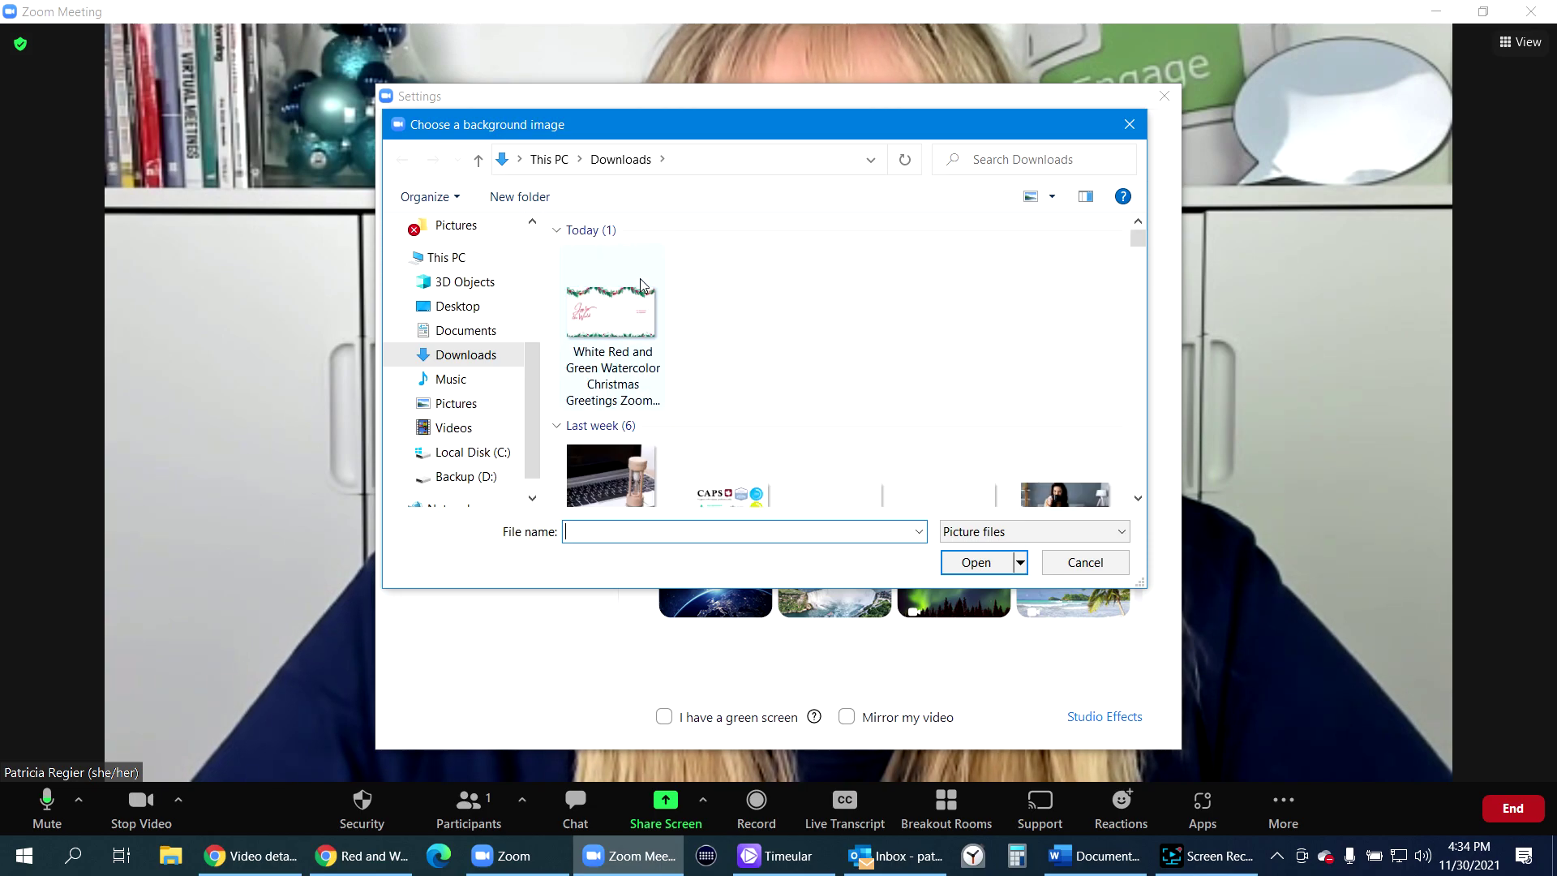
click(614, 320)
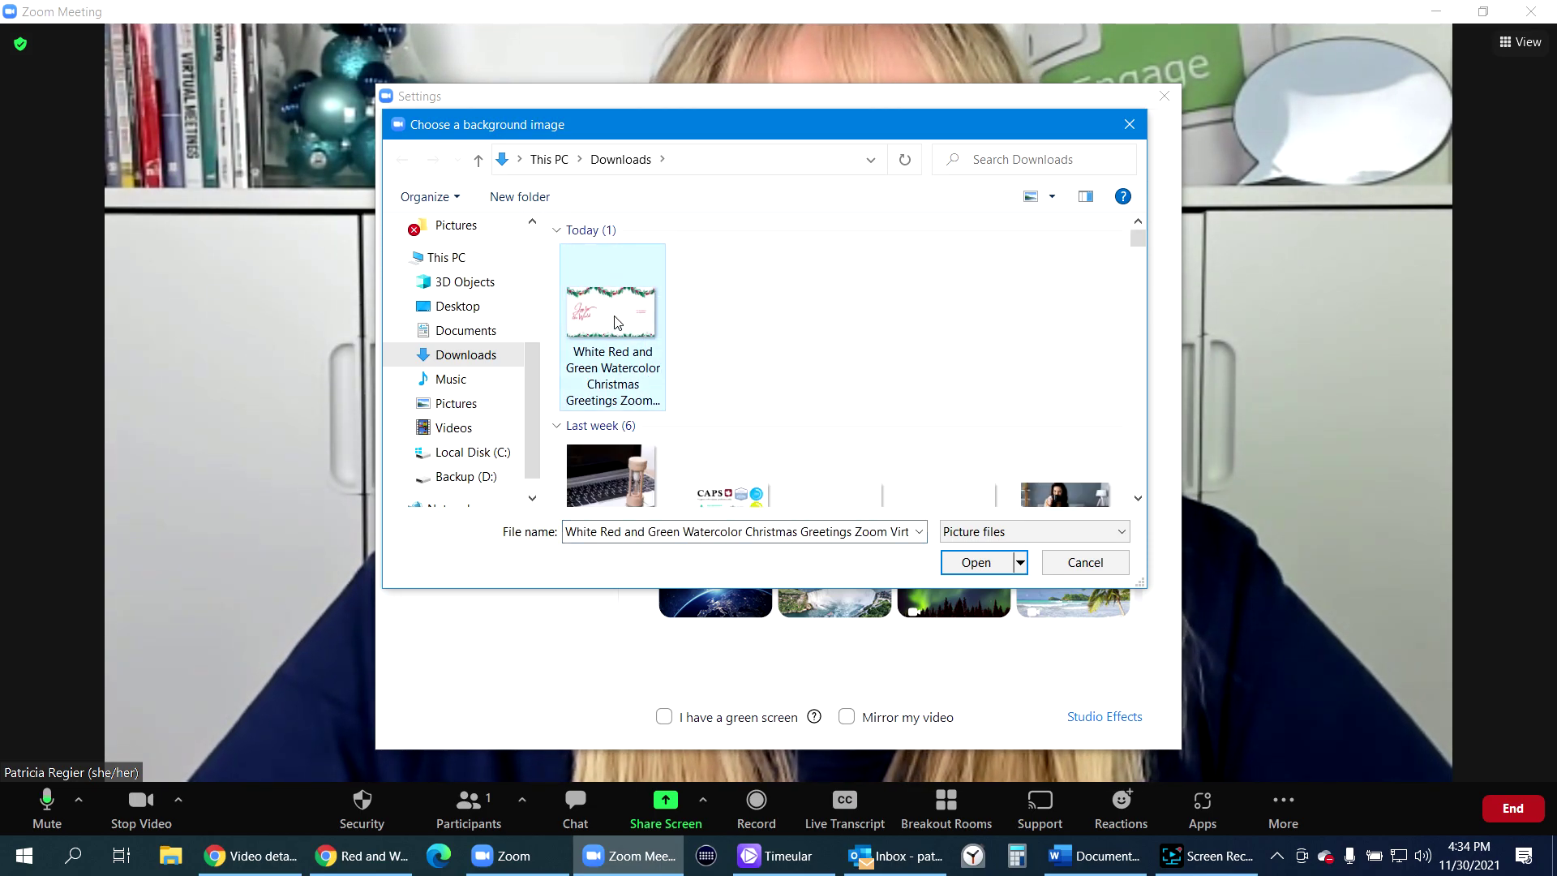
double_click(618, 322)
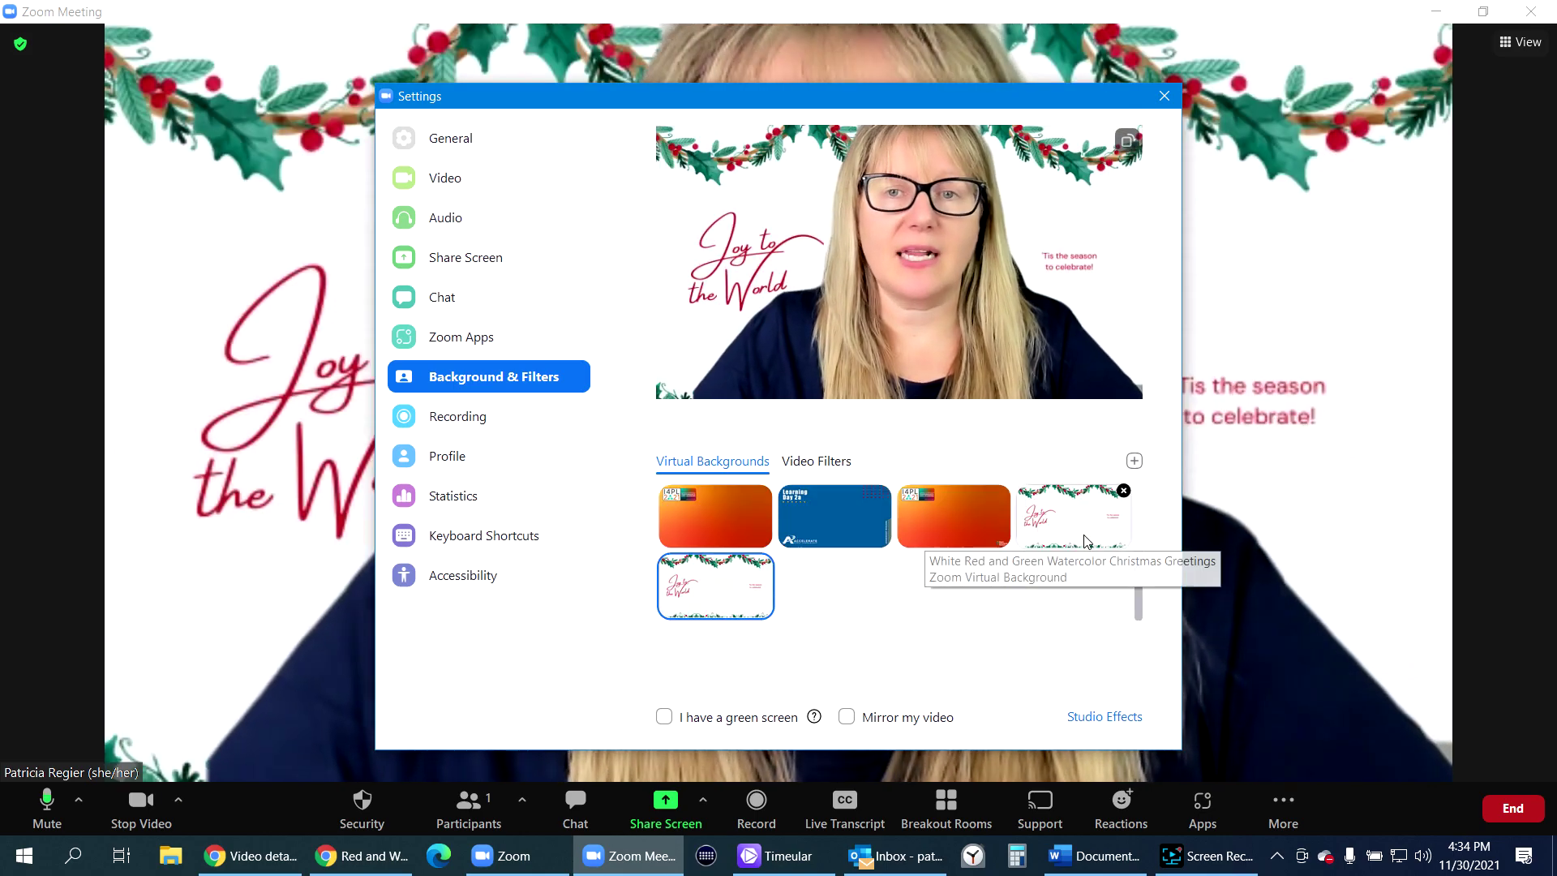
click(768, 562)
Delete the duplicate Christmas image background and add the downloaded Christmas MP4 as a video background
click(870, 507)
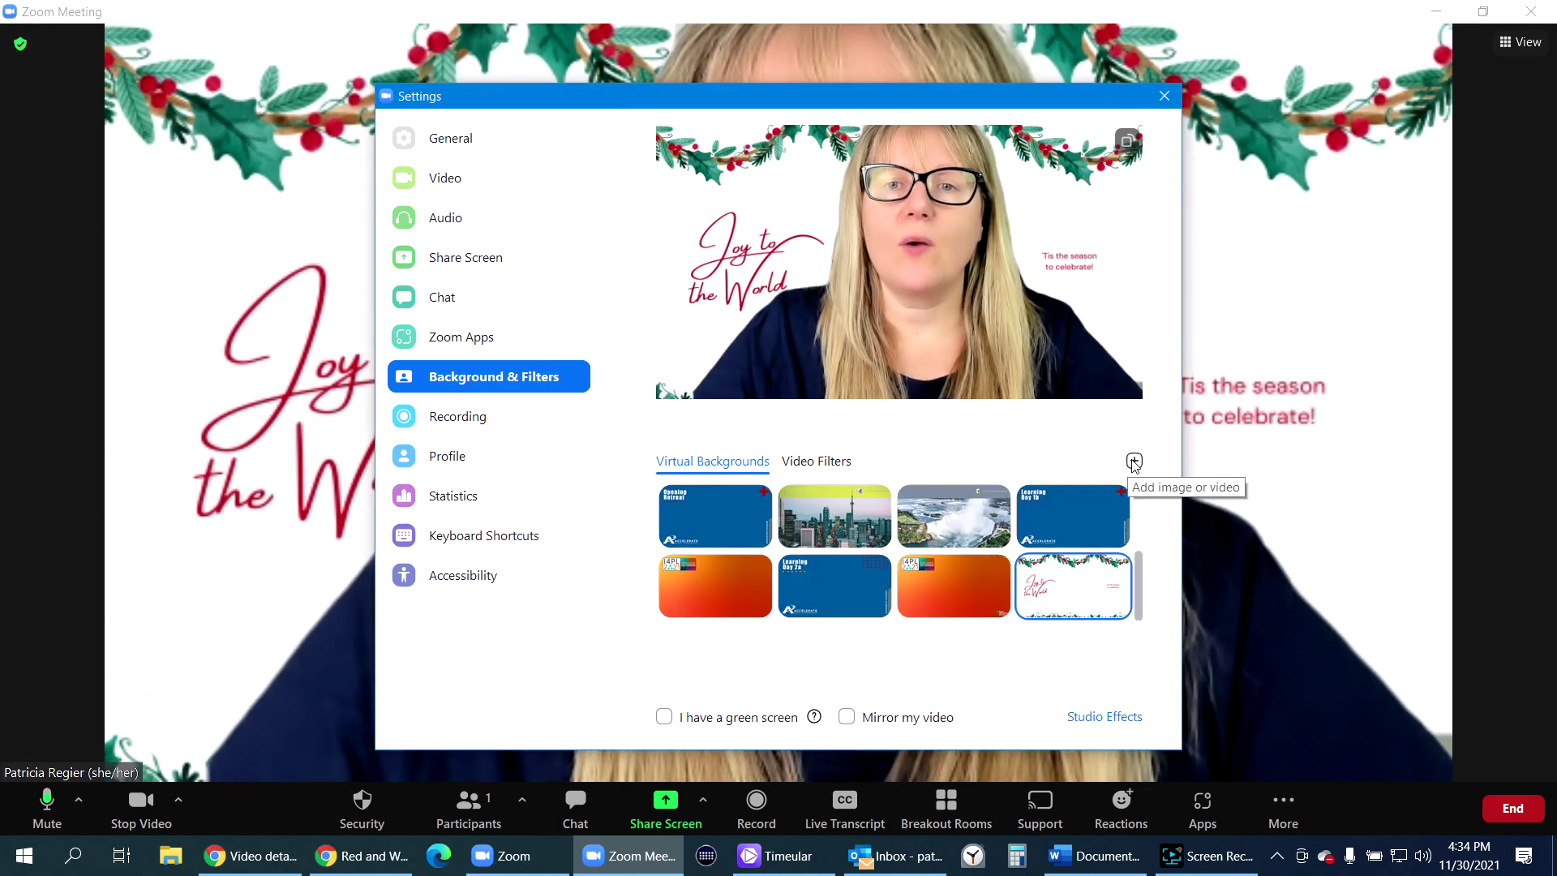
click(1176, 526)
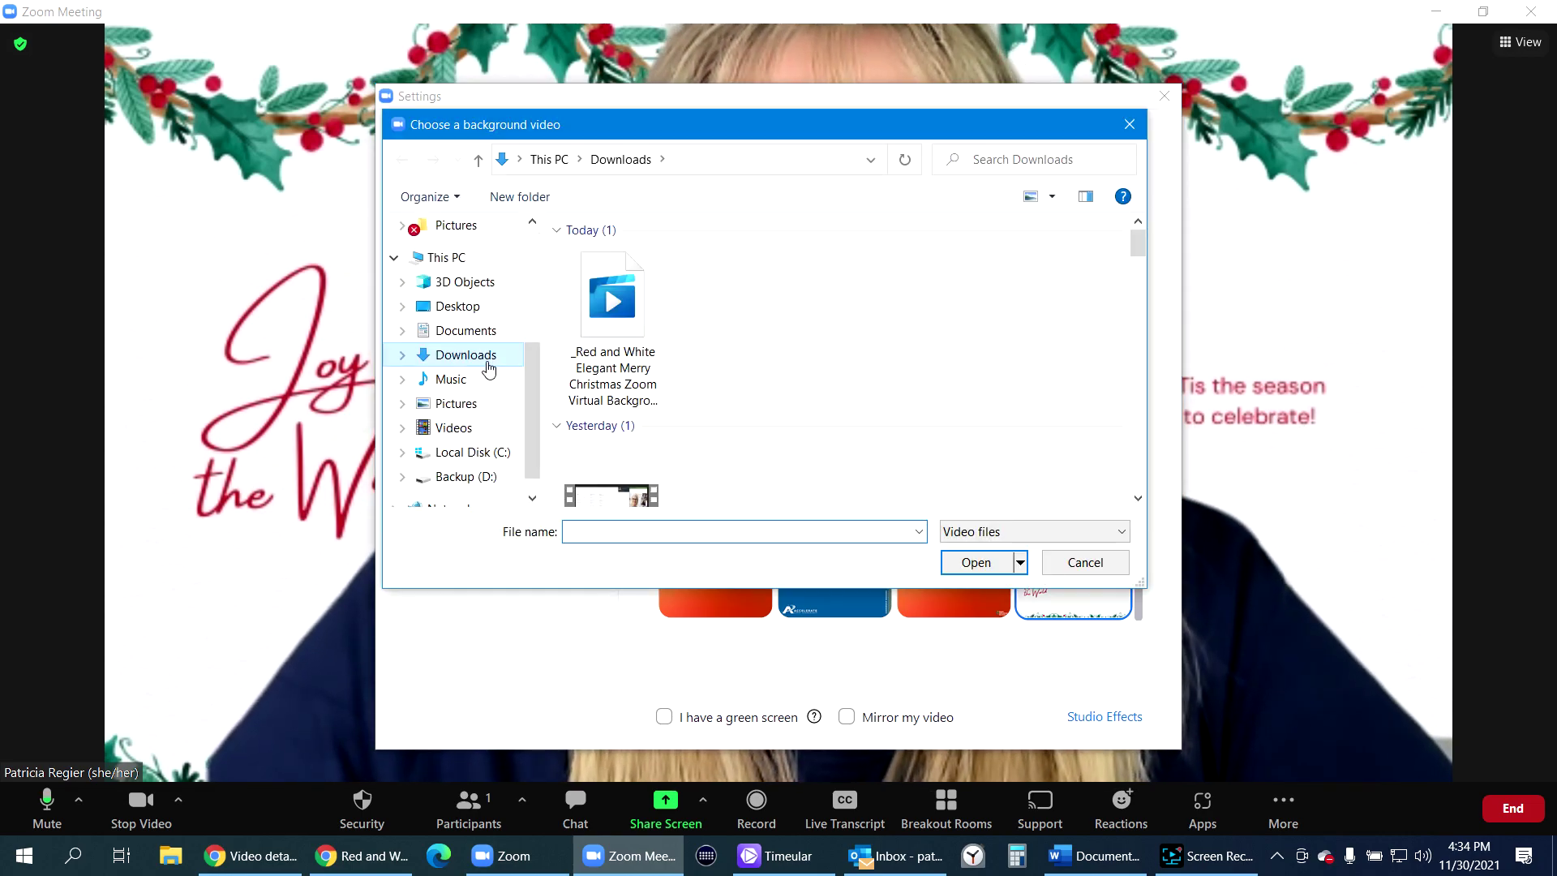
double_click(625, 323)
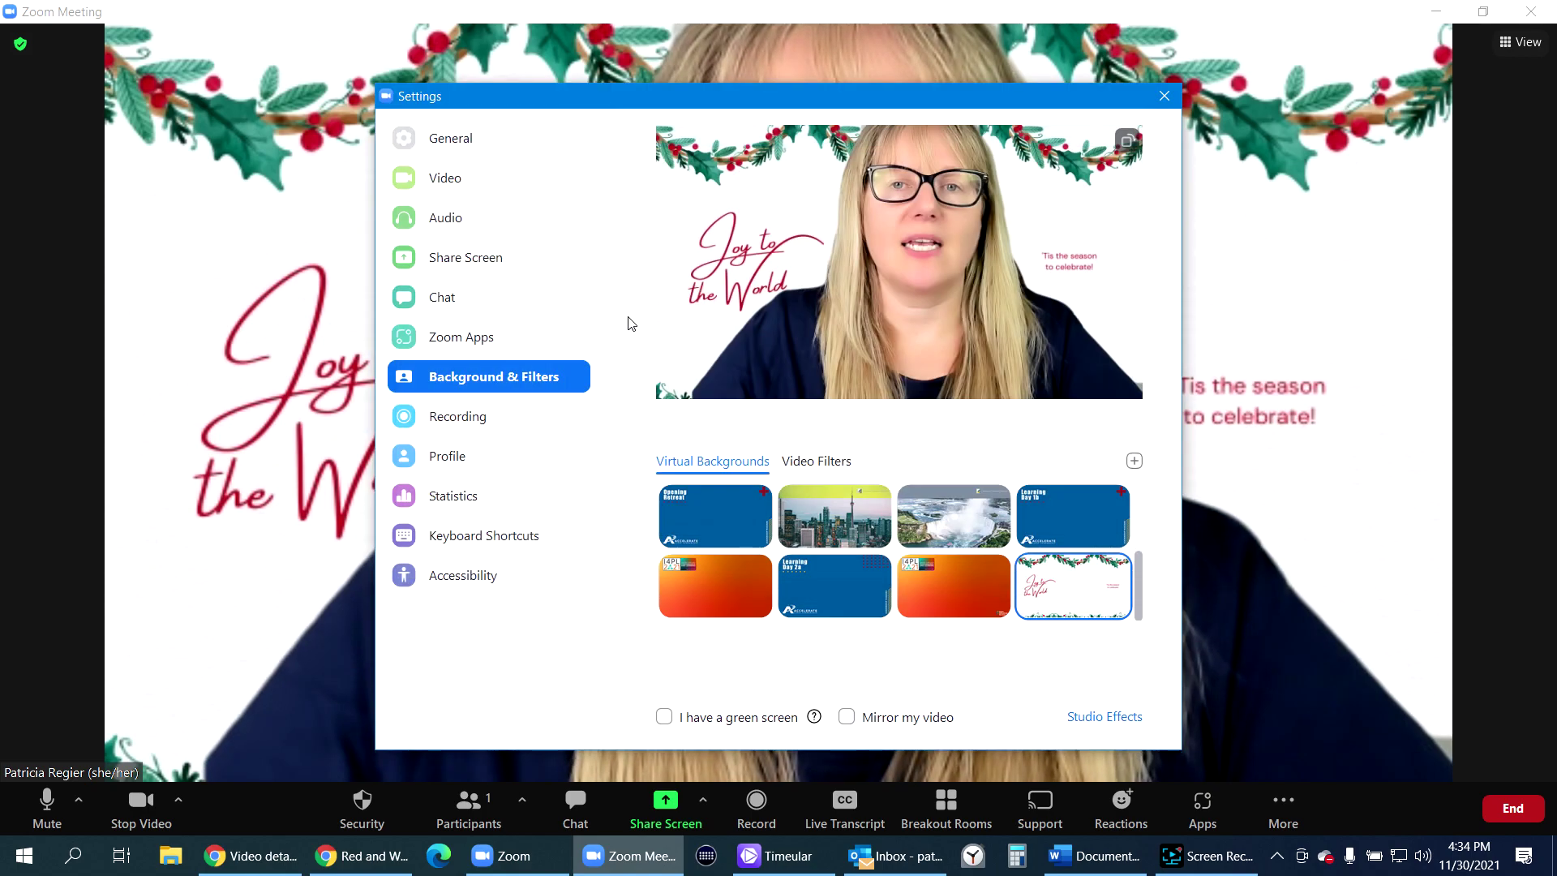